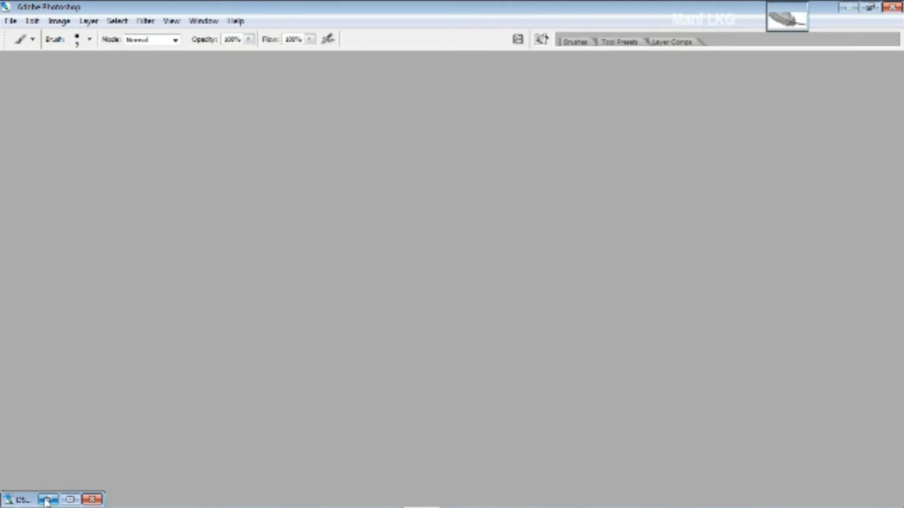
Step: Maximize the DSC_0111 copy photo and activate the Pen tool in Paths mode
click(47, 501)
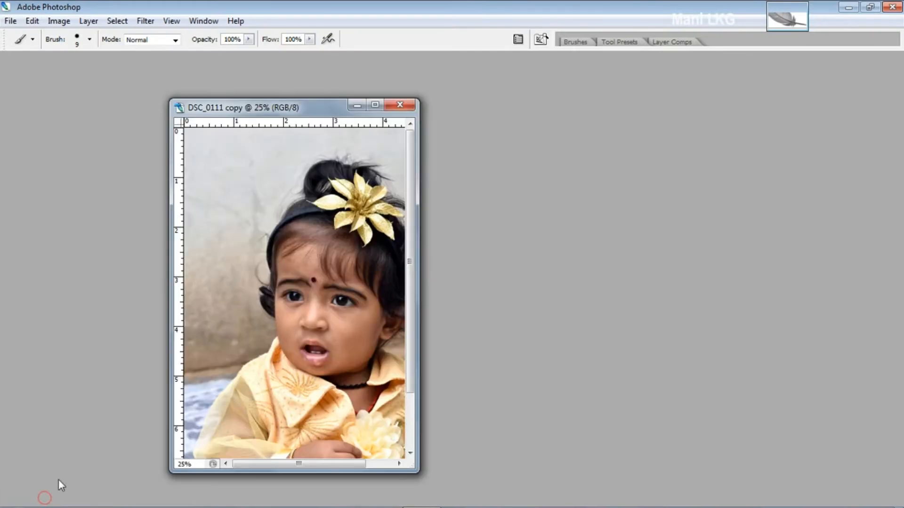
click(376, 105)
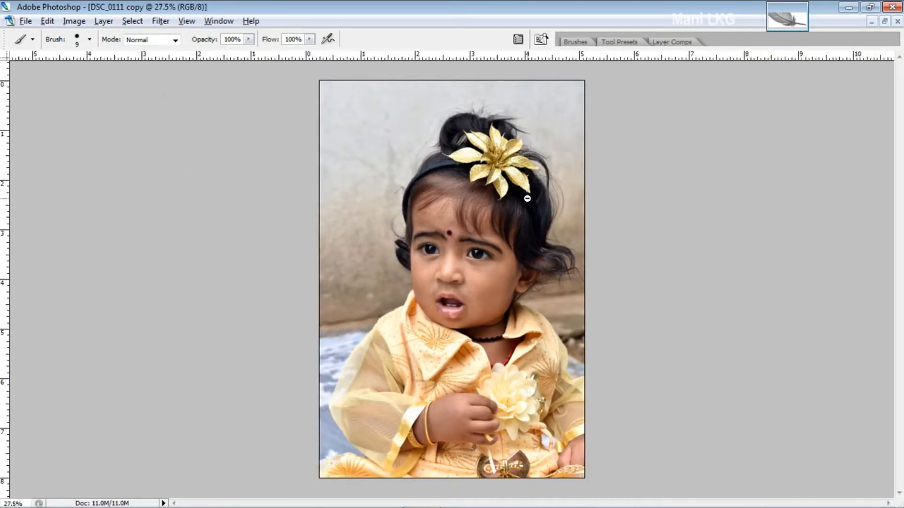
scroll(526, 198, up, 1)
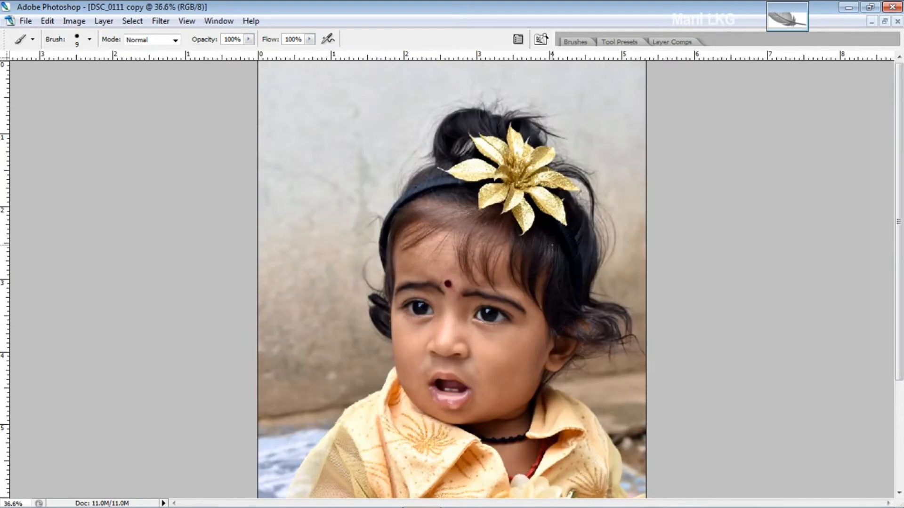
key(p)
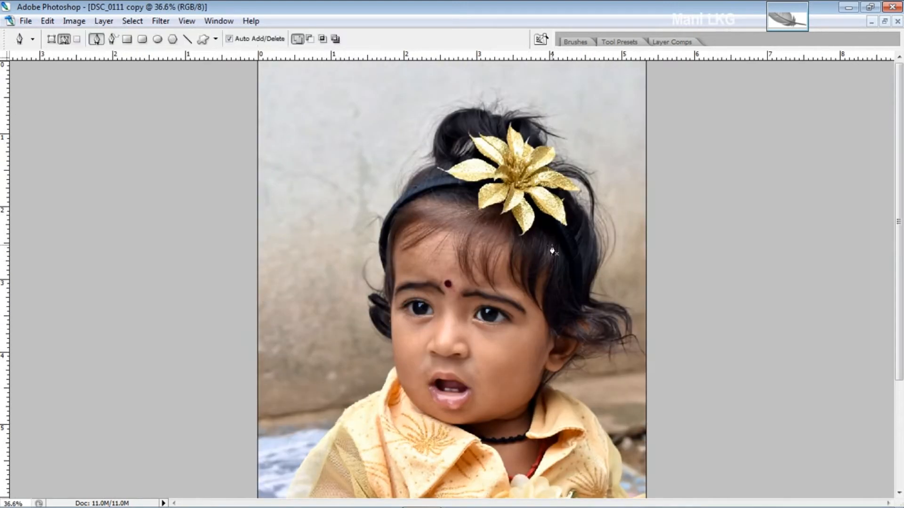
click(68, 39)
scroll(611, 235, up, 4)
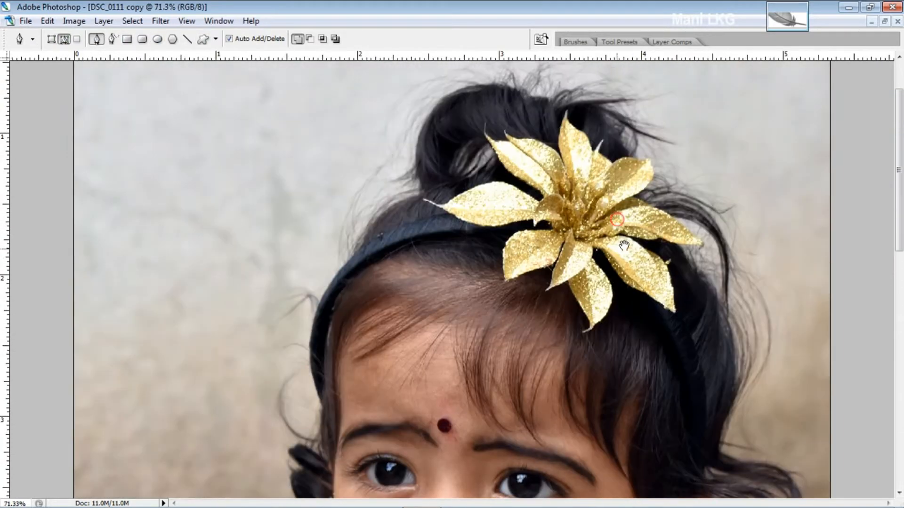
drag(624, 245, 587, 208)
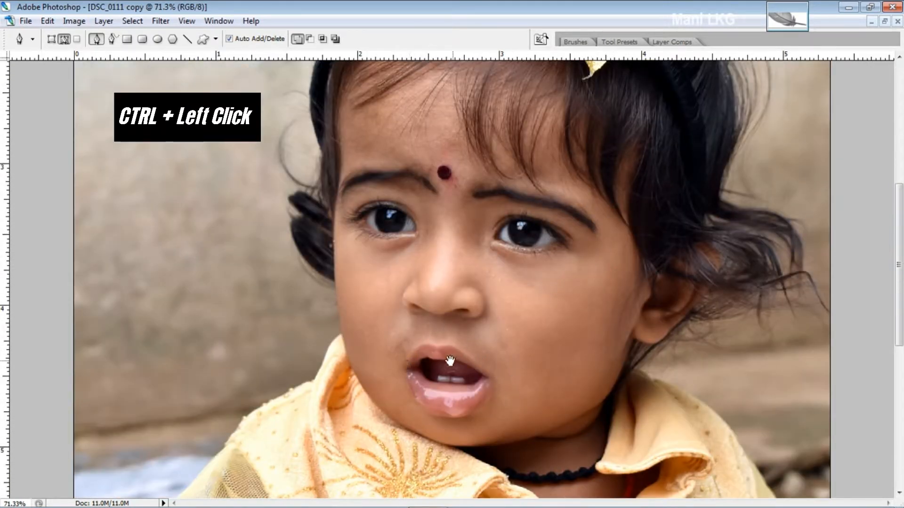
scroll(450, 361, up, 5)
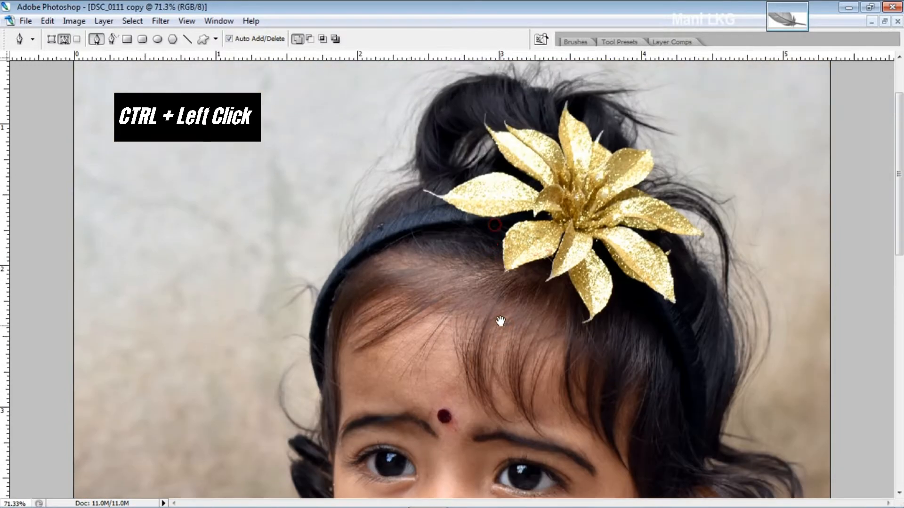
scroll(527, 297, down, 2)
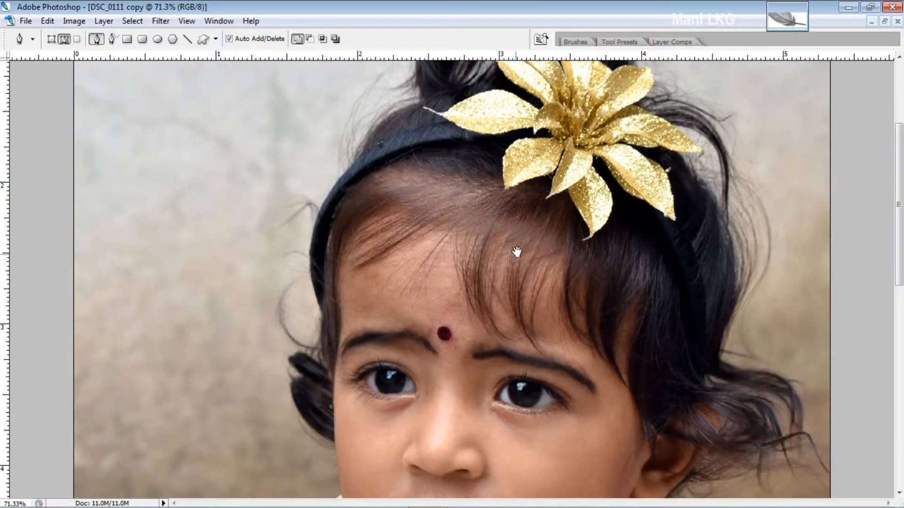
scroll(516, 252, down, 1)
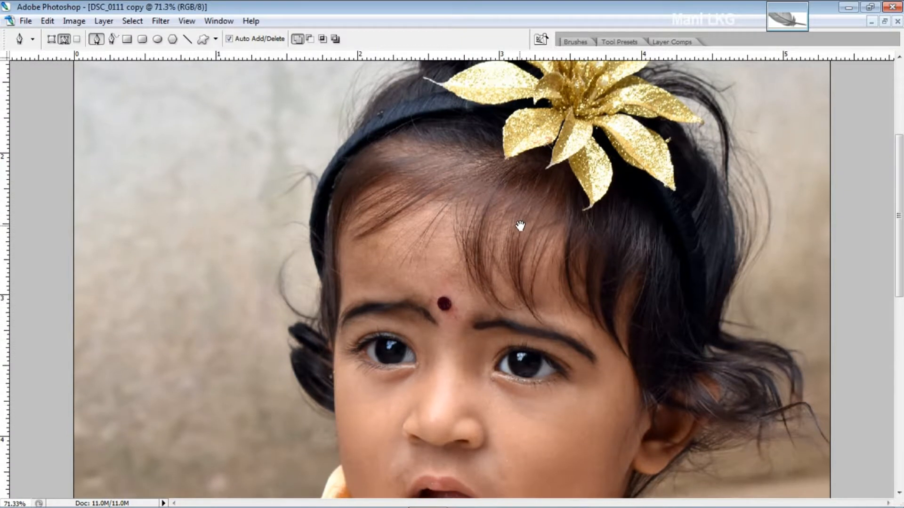
drag(520, 226, 503, 205)
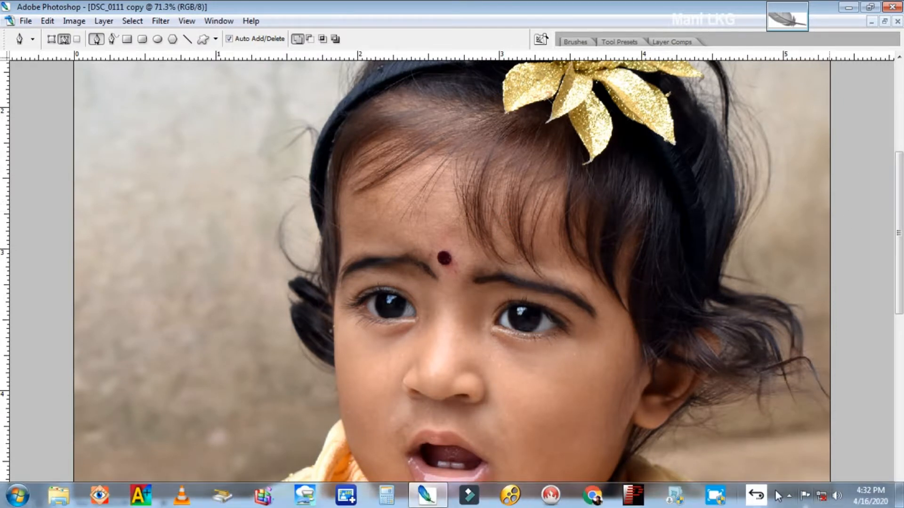
click(788, 496)
right_click(802, 429)
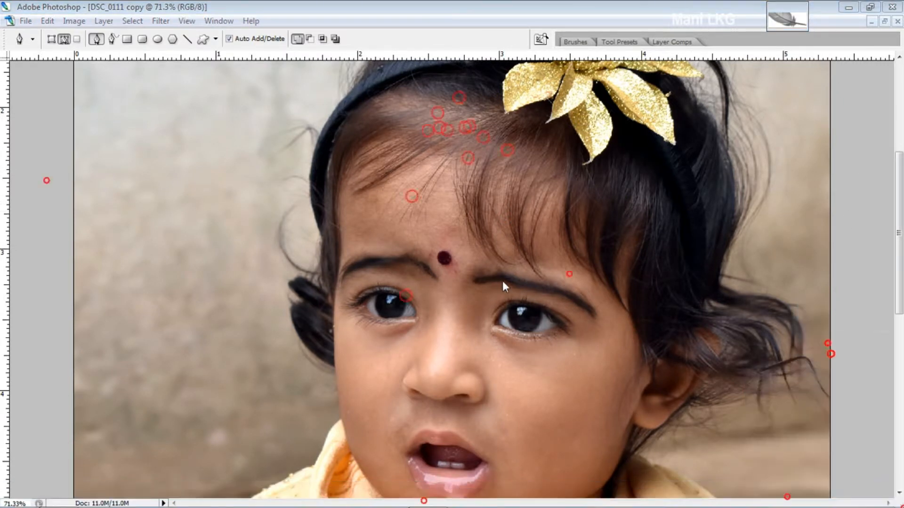
scroll(555, 267, up, 3)
scroll(617, 297, down, 4)
Step: Trace a Pen path from the front of the child's ear down the cheek and along the jaw to the chin
ctrl+click(626, 274)
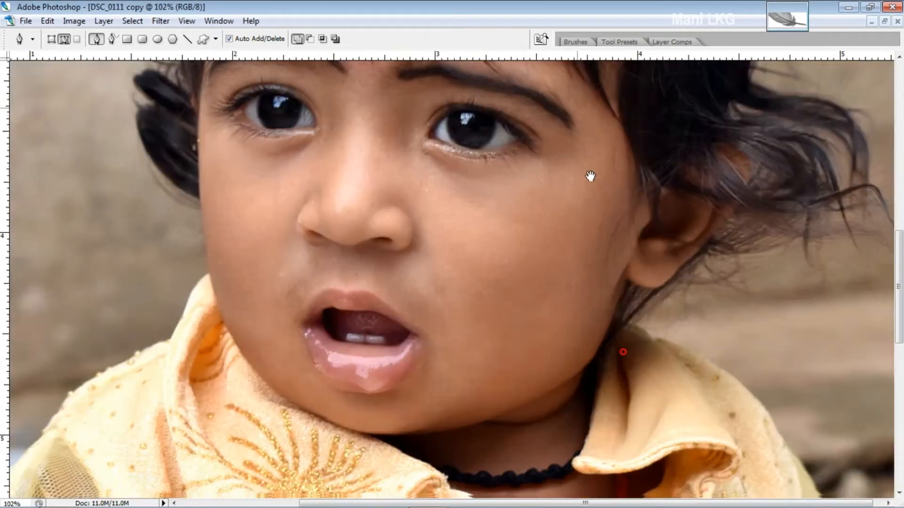
ctrl+click(663, 184)
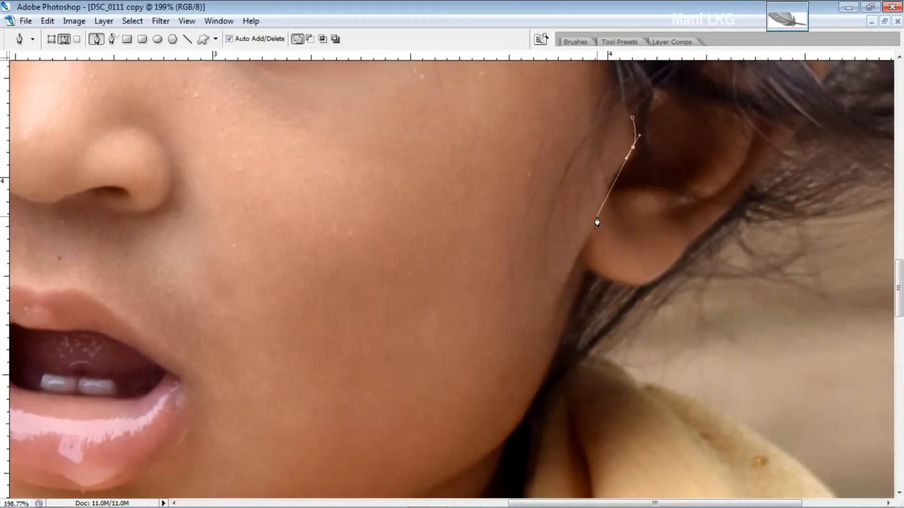
click(585, 246)
click(565, 300)
drag(590, 296, 708, 134)
drag(617, 276, 578, 306)
drag(443, 374, 604, 306)
drag(406, 332, 317, 318)
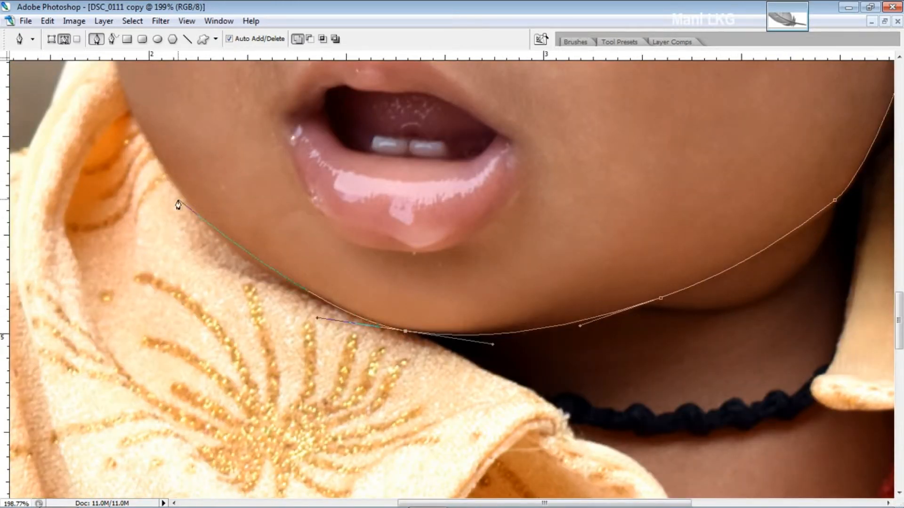
Step: Continue the face outline from the chin past the collar and up the opposite cheek to the forehead hairline
drag(270, 271, 213, 234)
drag(110, 103, 280, 160)
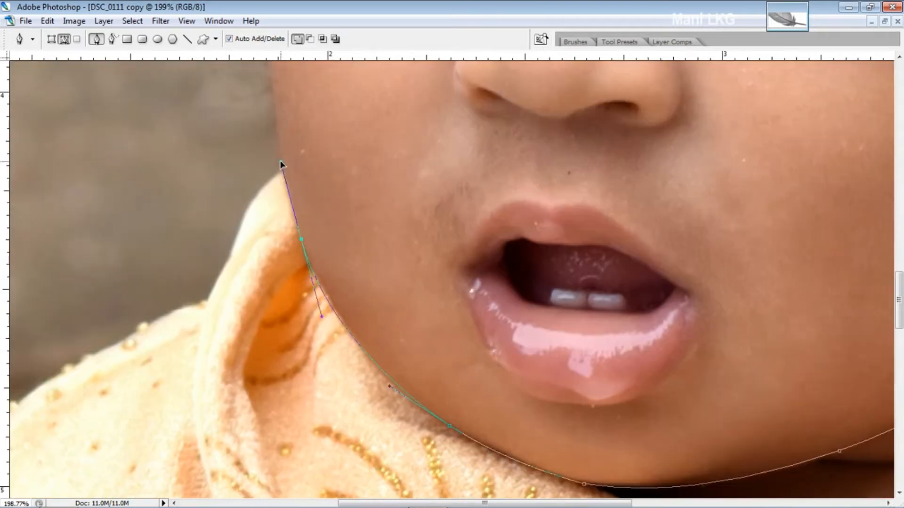
scroll(280, 160, up, 3)
scroll(272, 115, down, 2)
drag(251, 358, 252, 197)
drag(260, 116, 261, 84)
drag(261, 84, 247, 222)
drag(240, 118, 241, 97)
mouse_move(242, 97)
mouse_down()
mouse_move(232, 296)
mouse_move(269, 212)
mouse_up()
Step: Trace the outer edge of the upper lip with an open path from one mouth corner to the other
scroll(516, 254, up, 2)
scroll(650, 292, down, 5)
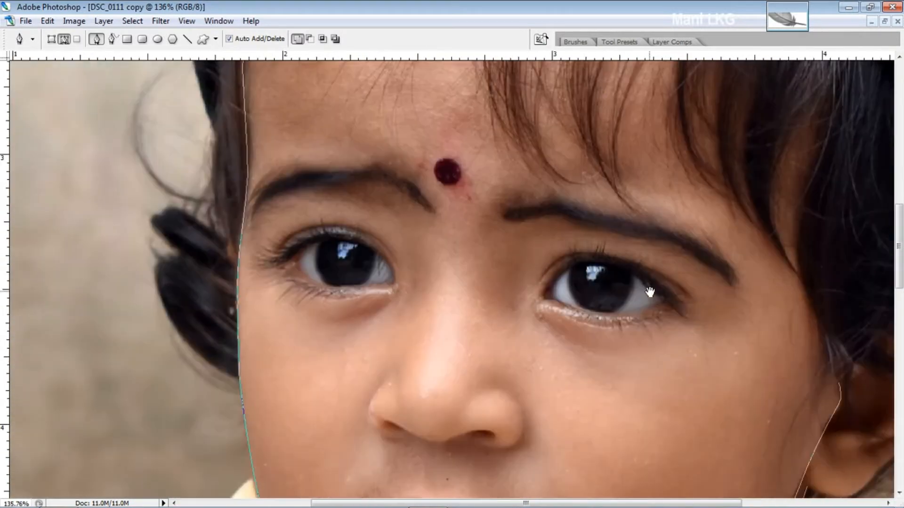
drag(650, 292, 559, 242)
scroll(442, 339, down, 2)
scroll(449, 301, up, 4)
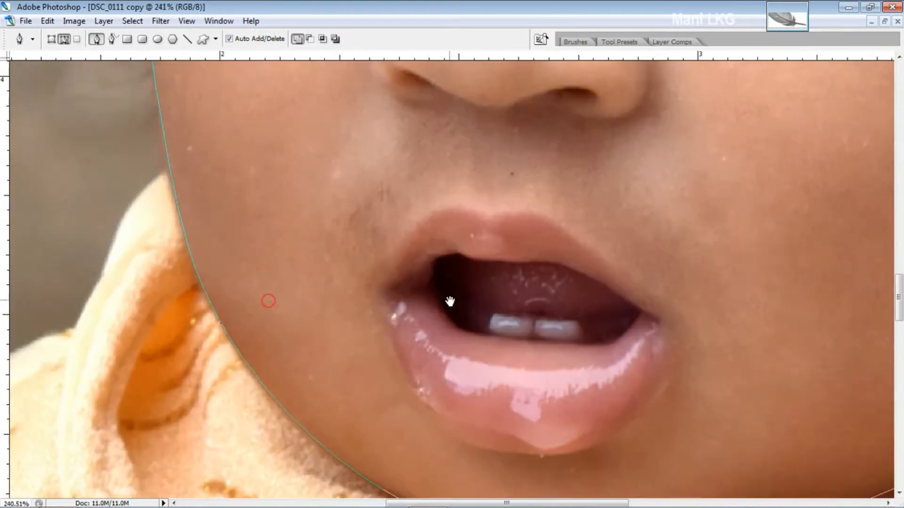
scroll(464, 228, down, 2)
click(387, 256)
drag(428, 186, 458, 164)
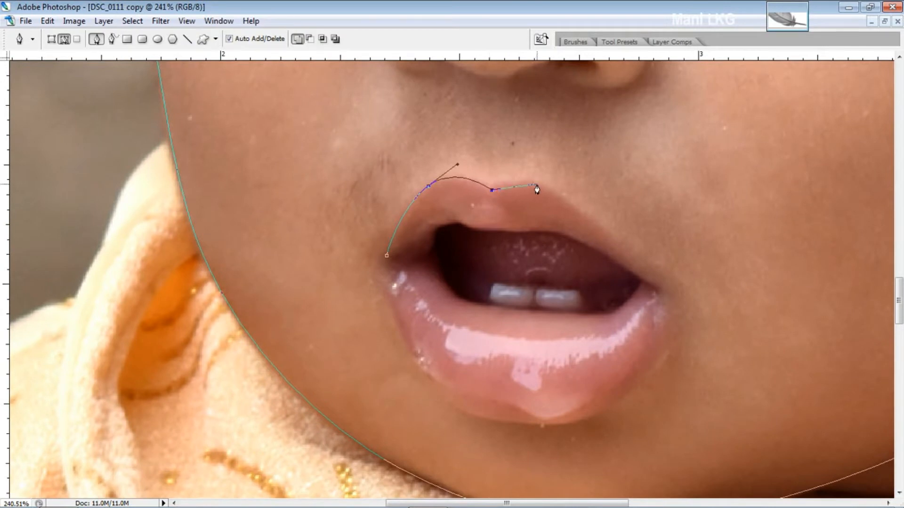
drag(537, 185, 563, 193)
drag(689, 325, 679, 237)
Step: Trace the outer edge of the lower lip as a separate curved path between the mouth corners
click(663, 274)
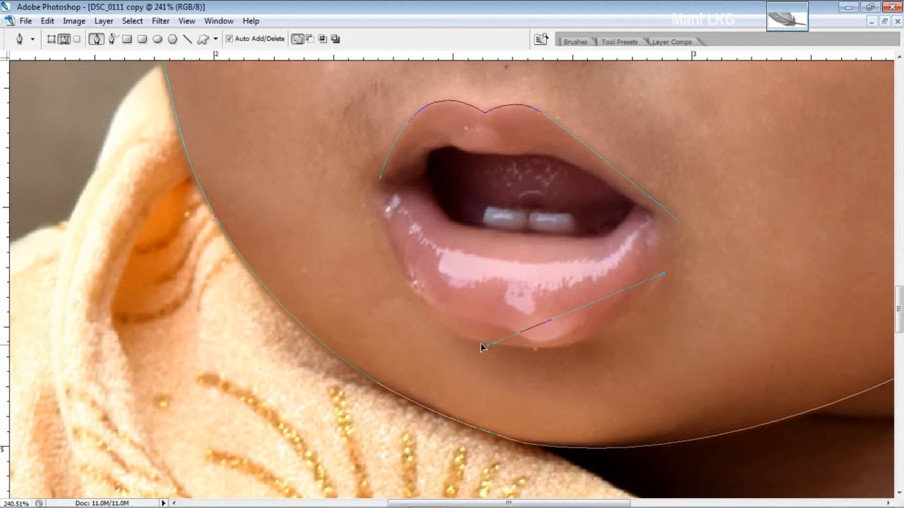
drag(583, 339, 554, 349)
drag(437, 319, 414, 302)
drag(386, 233, 376, 212)
drag(380, 177, 382, 159)
Step: Draw the inner edge of the upper lip along the mouth opening as an open path
drag(453, 217, 347, 276)
drag(314, 237, 326, 224)
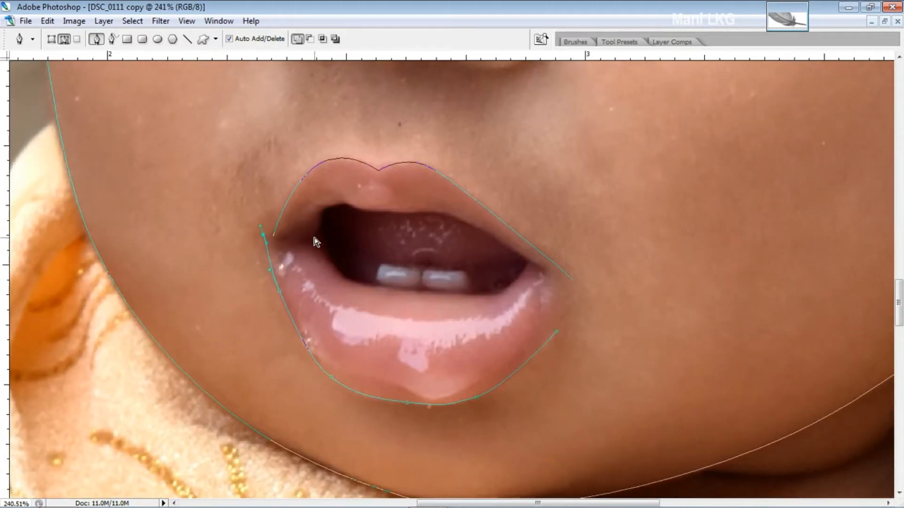
click(274, 237)
click(311, 237)
click(322, 208)
click(348, 204)
drag(404, 210, 428, 207)
drag(470, 221, 487, 232)
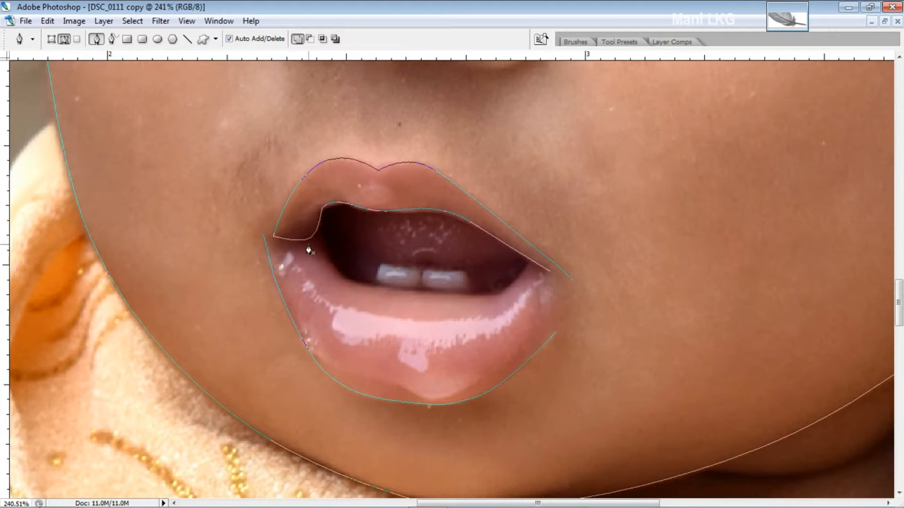
Step: Draw the inner edge of the lower lip along the bottom of the mouth opening
click(281, 250)
drag(319, 250, 334, 266)
click(441, 294)
drag(498, 296, 512, 291)
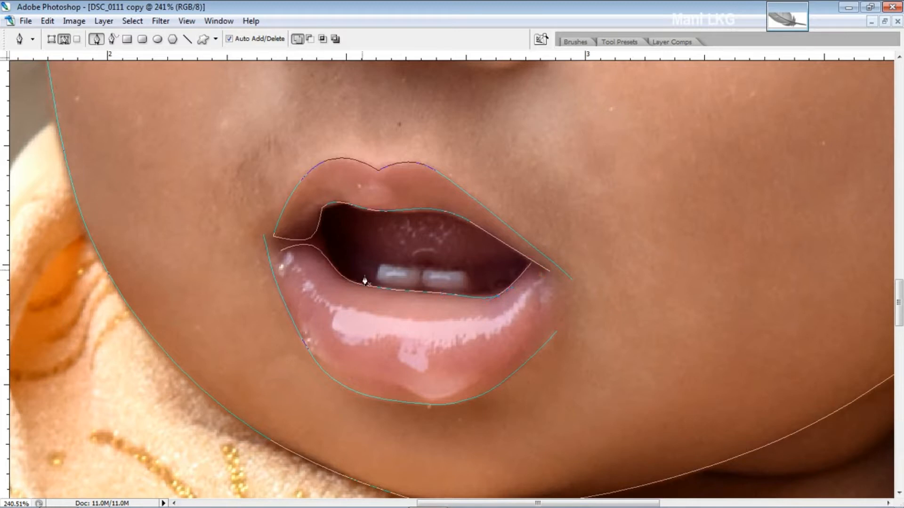
Step: Outline the two lower teeth and add a curved contour line across the upper part of the lower lip
scroll(382, 273, up, 3)
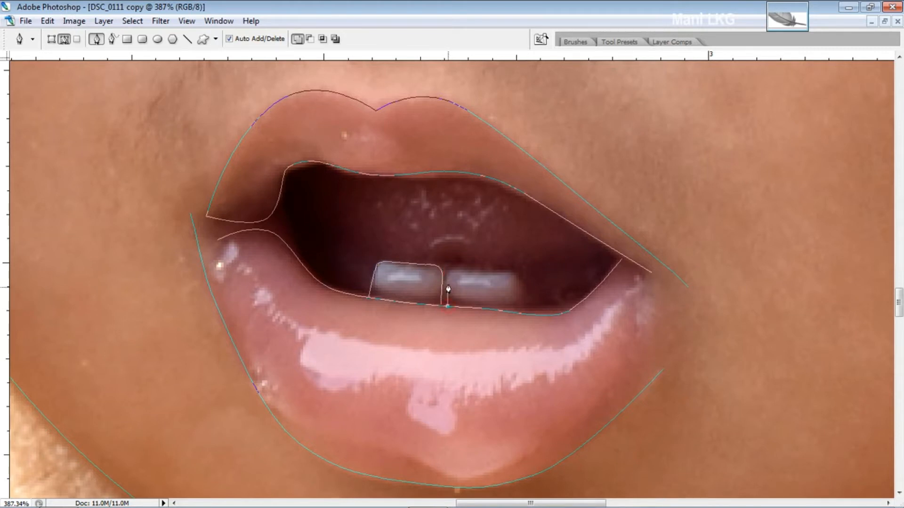
drag(511, 276, 520, 280)
alt+click(333, 231)
drag(365, 268, 415, 288)
drag(541, 274, 581, 264)
Step: Trace the nose contours with separate paths for both nostril wings, the nostril edges and the underside of the tip
drag(473, 383, 464, 352)
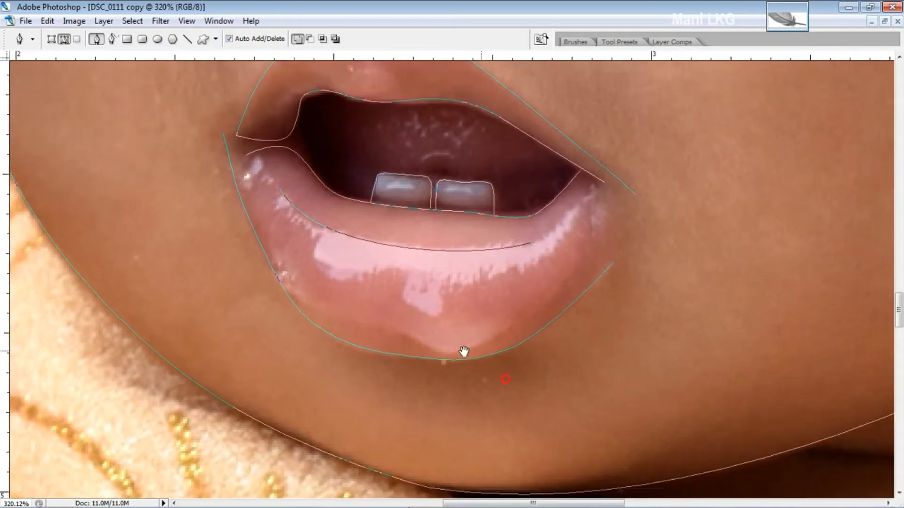
alt+click(464, 352)
scroll(413, 339, up, 5)
scroll(430, 282, left, 2)
drag(402, 265, 383, 330)
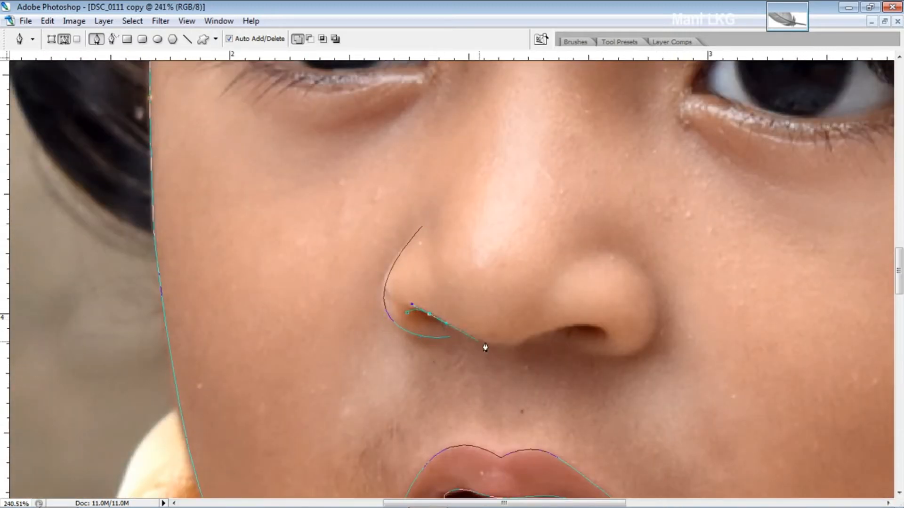
click(604, 331)
drag(636, 318, 522, 312)
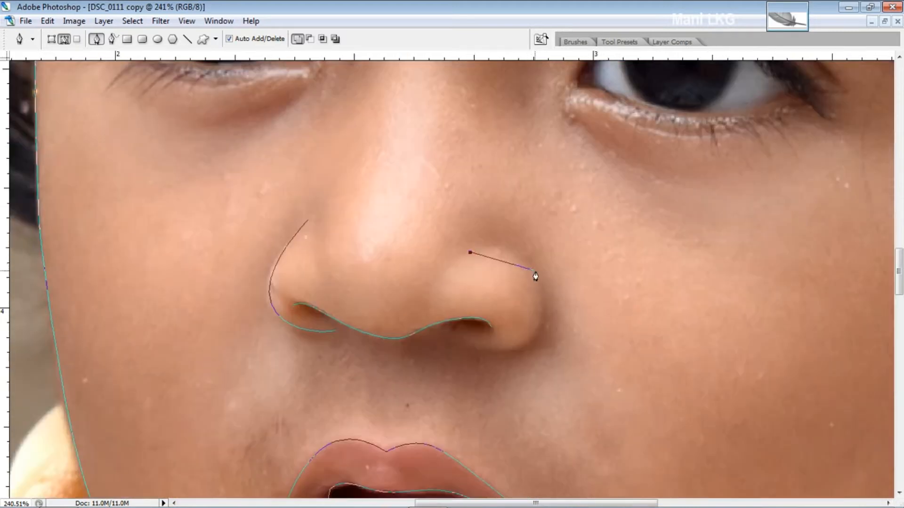
drag(537, 272, 565, 307)
drag(488, 349, 442, 333)
Step: Draw a curved path down the bridge of the nose to just above the tip
scroll(502, 325, up, 3)
scroll(422, 208, left, 3)
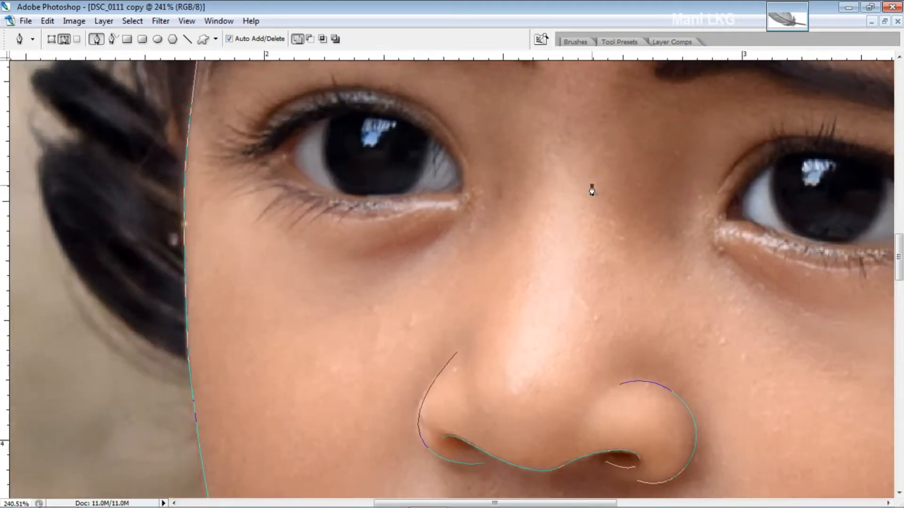
click(592, 186)
drag(583, 271, 562, 339)
click(554, 363)
Step: Draw the crease beneath the child's left eye as an open path starting near its inner corner
ctrl+click(574, 329)
scroll(584, 344, down, 1)
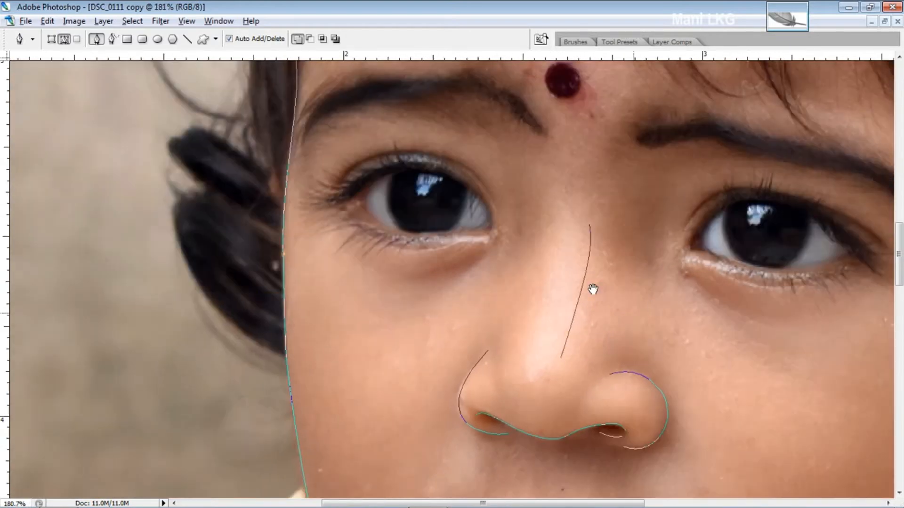
drag(593, 289, 289, 366)
scroll(423, 320, up, 1)
scroll(407, 283, up, 3)
scroll(438, 266, down, 3)
click(339, 281)
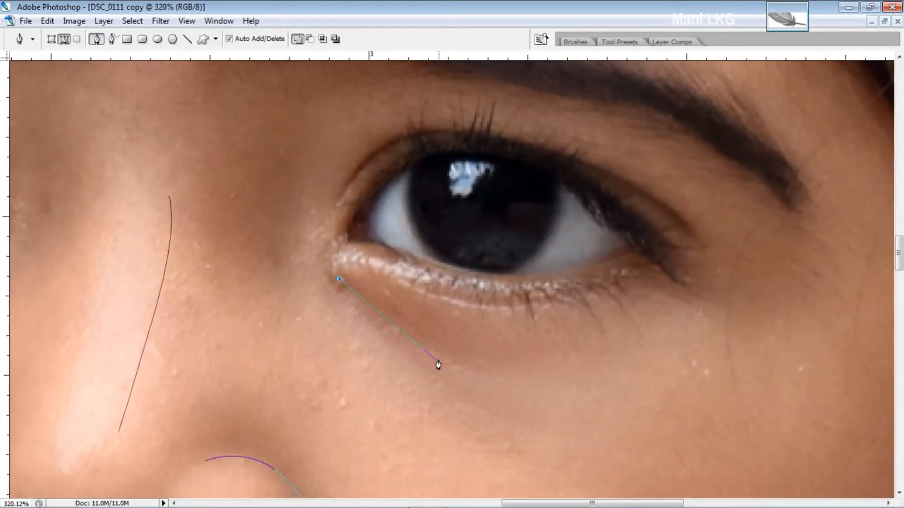
drag(456, 365, 538, 398)
Step: Trace the upper eyelid crease of the child's left eye from the inner corner to beyond the outer lashes
ctrl+click(380, 270)
drag(388, 261, 397, 316)
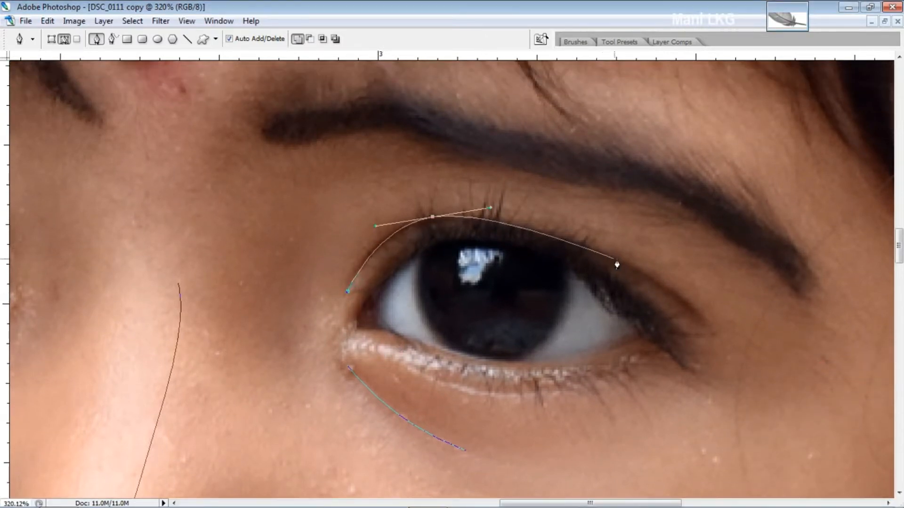
drag(706, 323, 734, 353)
drag(491, 300, 393, 309)
scroll(380, 334, up, 2)
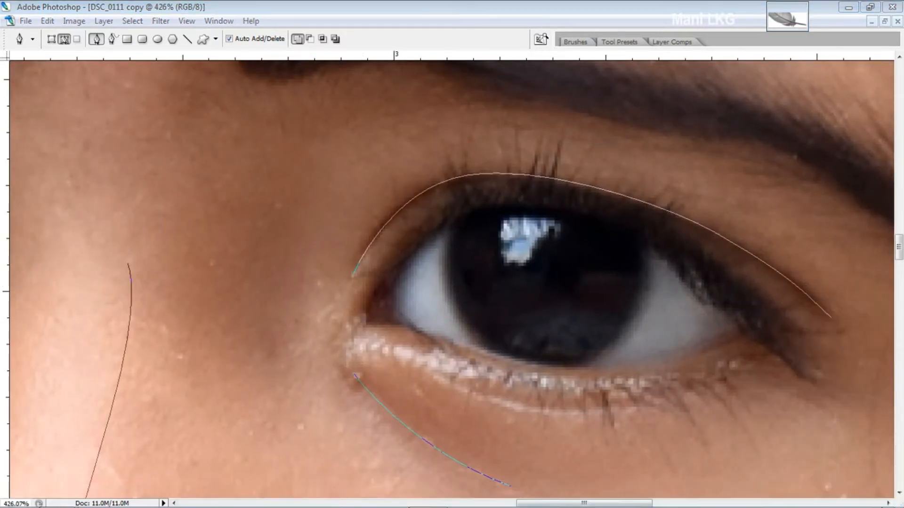
click(757, 493)
right_click(776, 405)
click(821, 345)
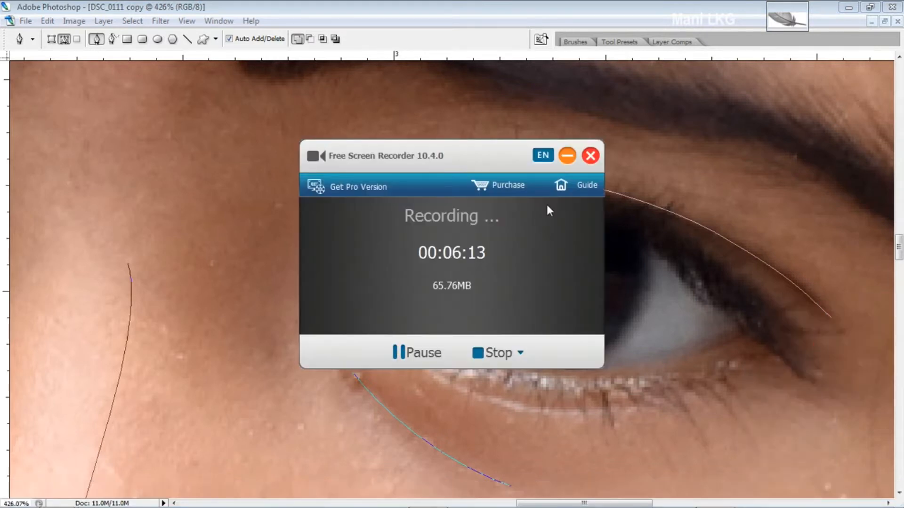
click(567, 155)
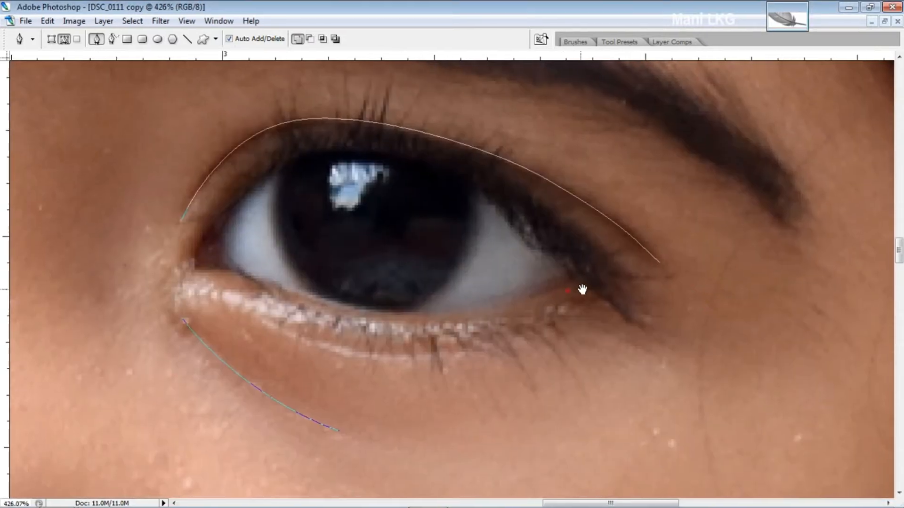
click(789, 495)
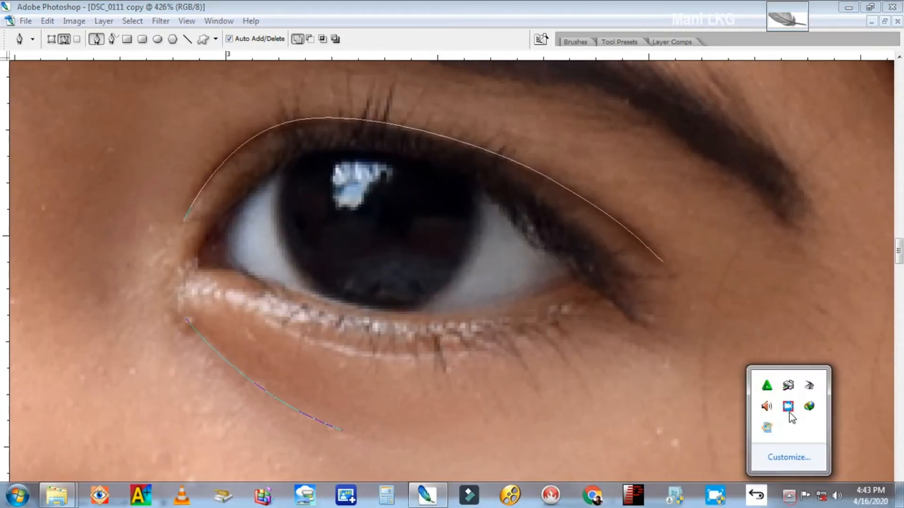
click(788, 408)
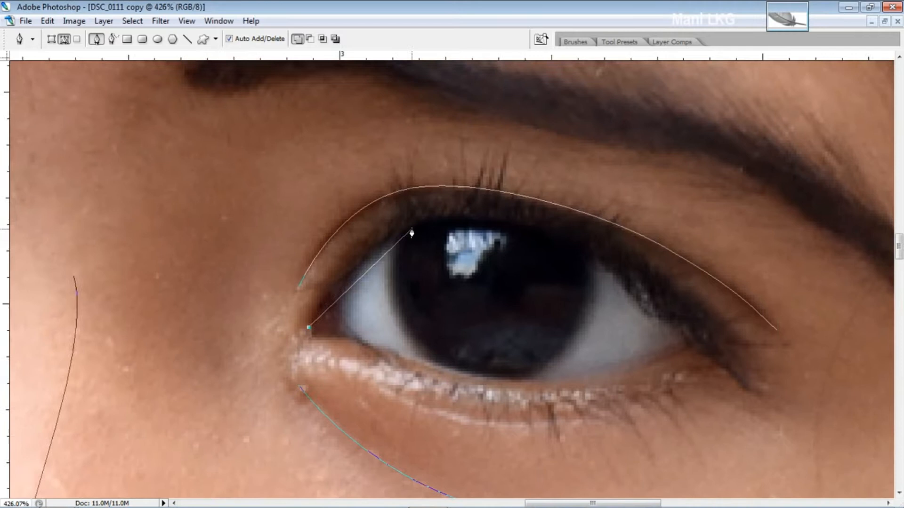
Step: Trace the upper lash line of the child's left eye from the inner corner to just past the outer corner
drag(414, 224, 479, 198)
drag(654, 270, 712, 313)
drag(750, 347, 794, 374)
ctrl+click(800, 363)
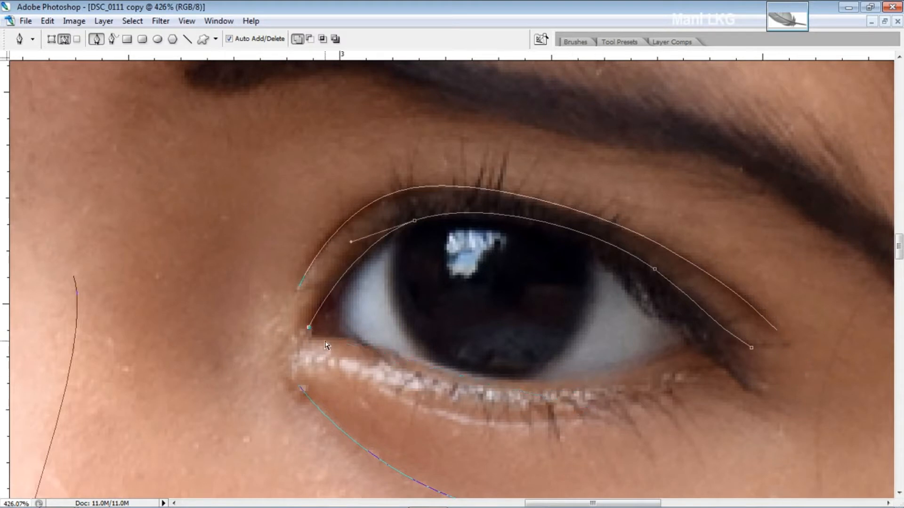
Step: Trace the lower lid edge of the child's left eye as a separate open path from inner to outer corner
click(309, 336)
click(353, 338)
drag(489, 381, 575, 397)
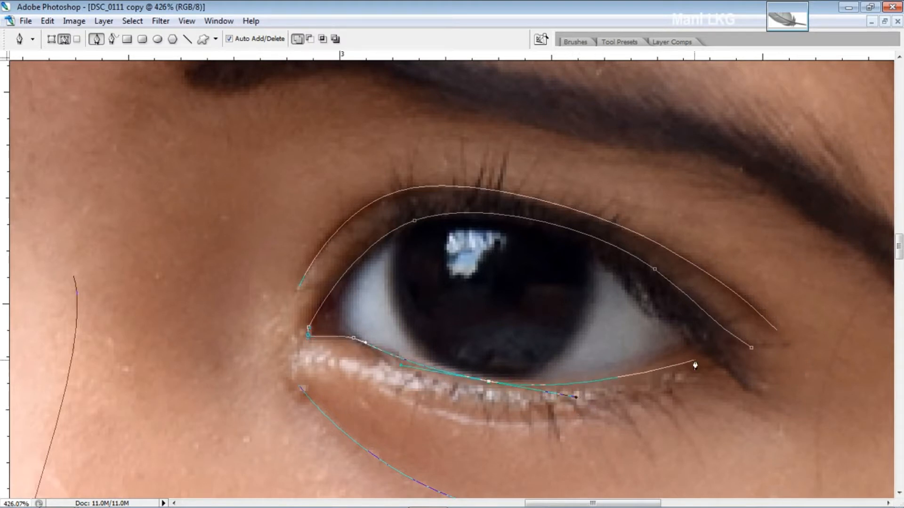
drag(673, 357, 700, 342)
click(724, 348)
ctrl+click(609, 328)
Step: Outline the iris of the child's left eye with a curved path whose ends meet the upper lash line
key(ctrl+plus)
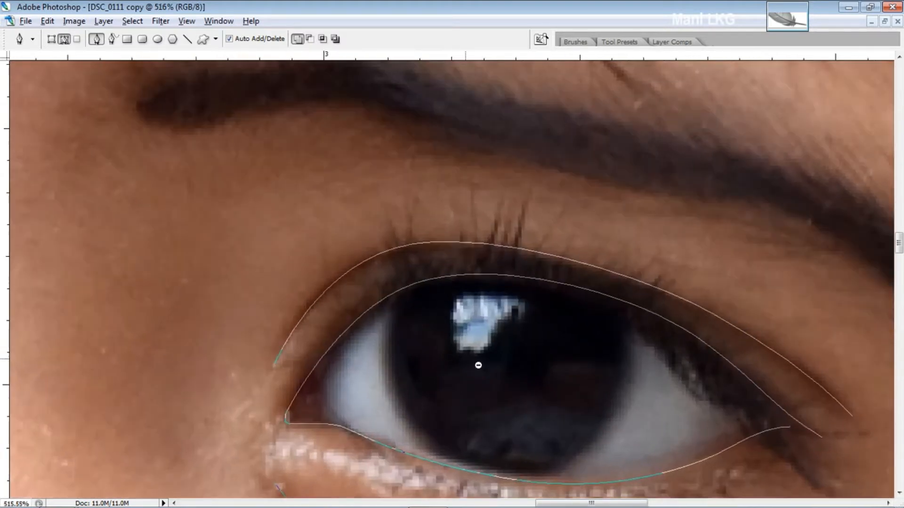
click(416, 229)
drag(410, 372, 447, 427)
drag(594, 417, 644, 394)
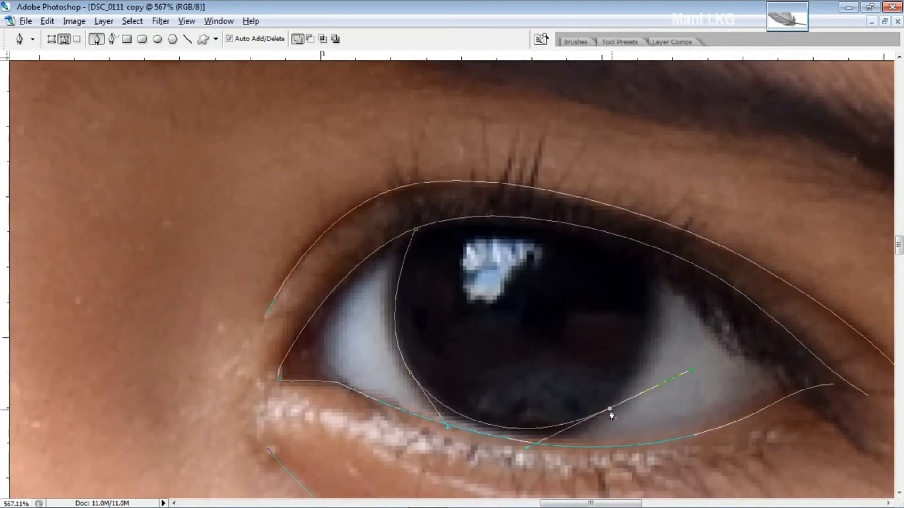
drag(654, 250, 638, 184)
ctrl+click(603, 146)
scroll(440, 268, up, 1)
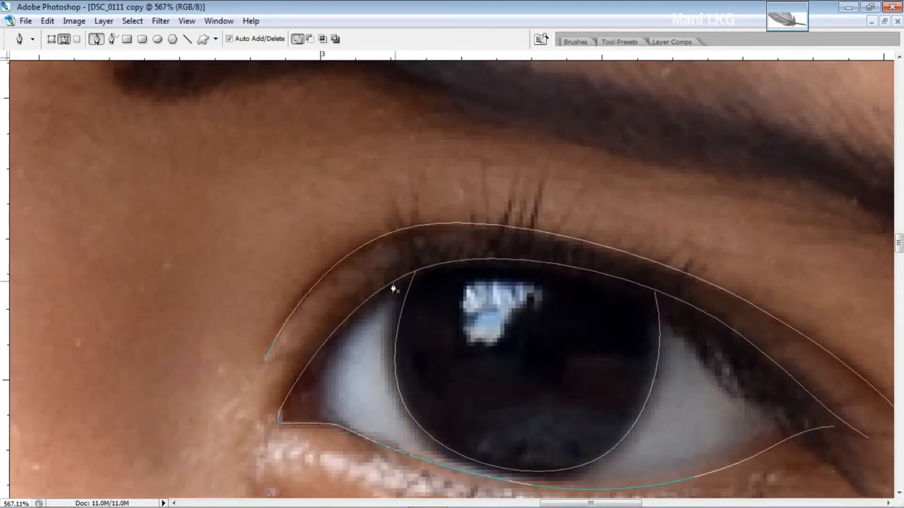
Step: Draw four curved upper lashes nearest the inner corner of the child's left eye, each as a separate open path
click(353, 310)
mouse_move(375, 225)
mouse_down()
mouse_move(377, 175)
mouse_move(392, 145)
mouse_up()
click(386, 285)
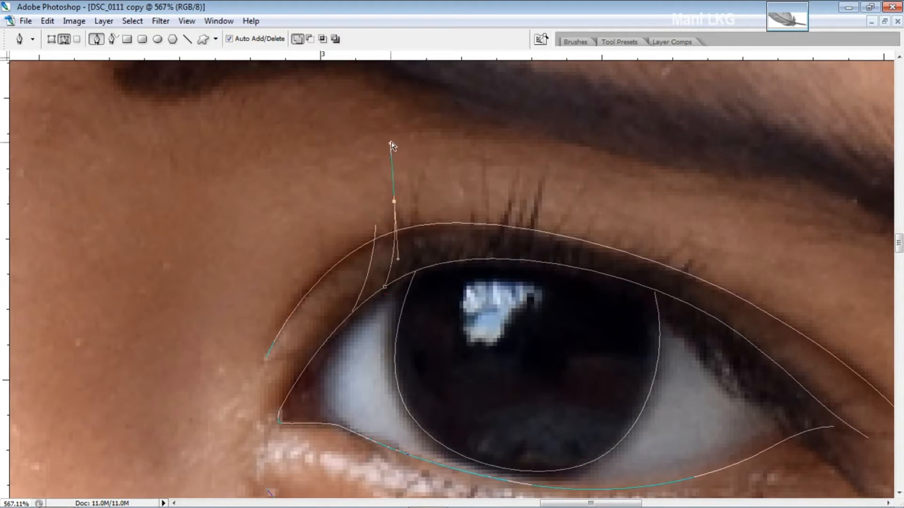
click(405, 278)
drag(414, 189, 412, 151)
click(438, 264)
drag(469, 166, 476, 105)
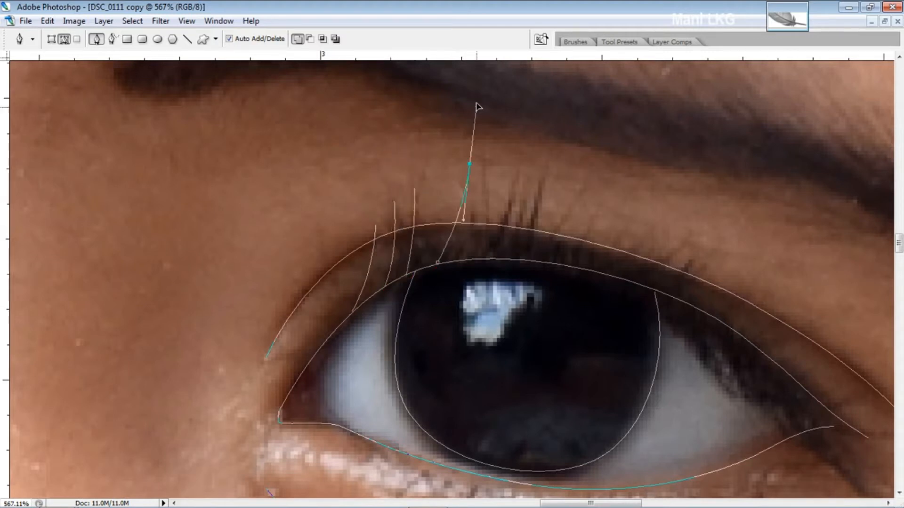
Step: Add separate curved upper lashes above the middle of the iris of the child's left eye
click(481, 259)
drag(484, 159, 468, 107)
ctrl+click(471, 118)
drag(473, 141, 486, 183)
click(505, 300)
drag(537, 201, 551, 137)
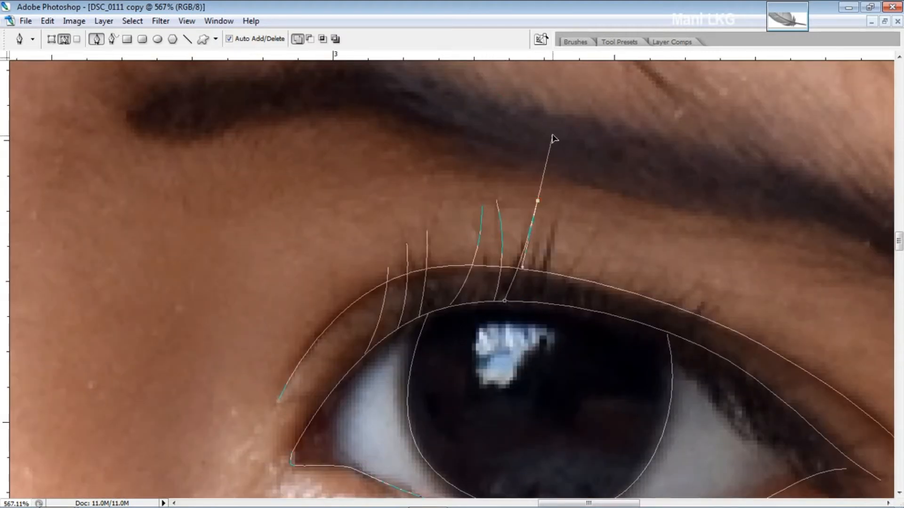
ctrl+click(555, 155)
click(535, 302)
drag(564, 194, 561, 141)
ctrl+click(572, 235)
click(552, 302)
drag(593, 223, 608, 185)
ctrl+click(587, 283)
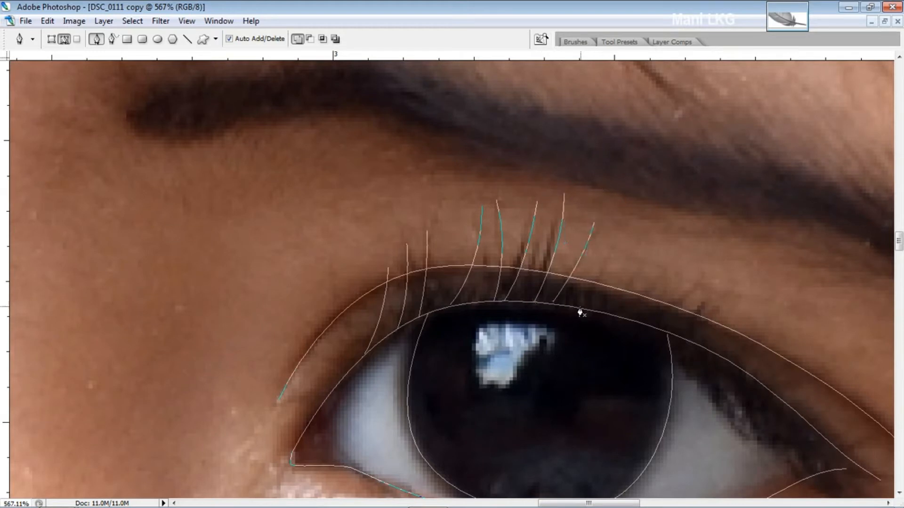
Step: Continue the upper lashes of the child's left eye with shorter curves toward the outer corner
click(581, 310)
drag(615, 249, 632, 198)
ctrl+click(634, 283)
drag(633, 339, 562, 299)
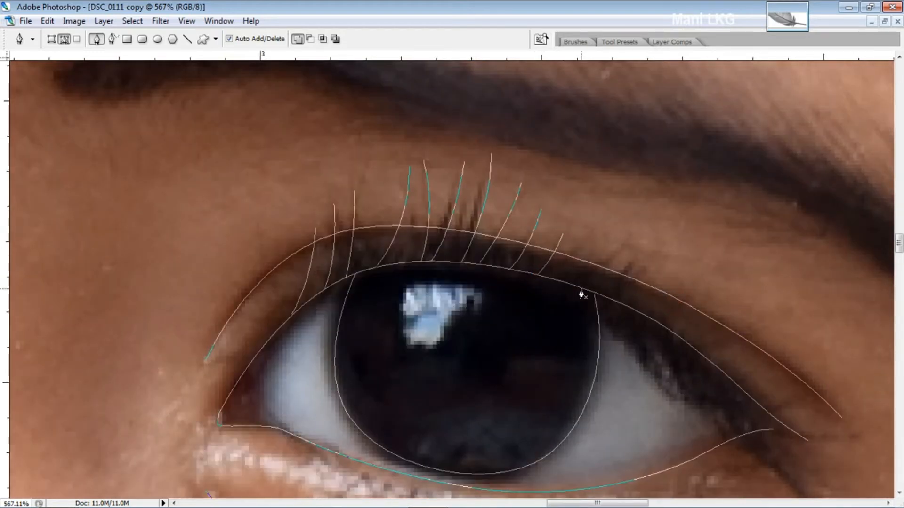
click(580, 286)
drag(624, 246, 651, 215)
scroll(672, 276, down, 3)
drag(539, 327, 507, 281)
drag(452, 252, 524, 315)
Step: Mark the light reflection in the child's left pupil with a small circular path and a short arc beside it
scroll(524, 314, up, 2)
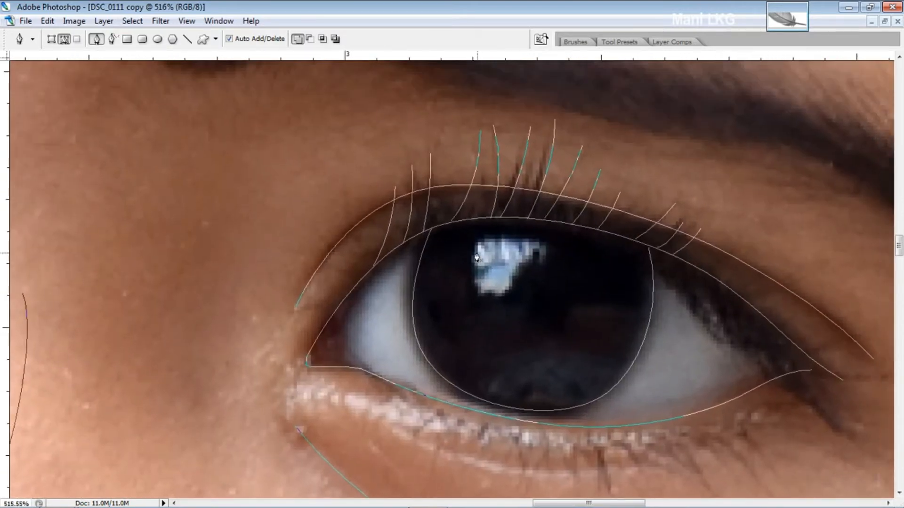
drag(550, 278, 602, 268)
key(m)
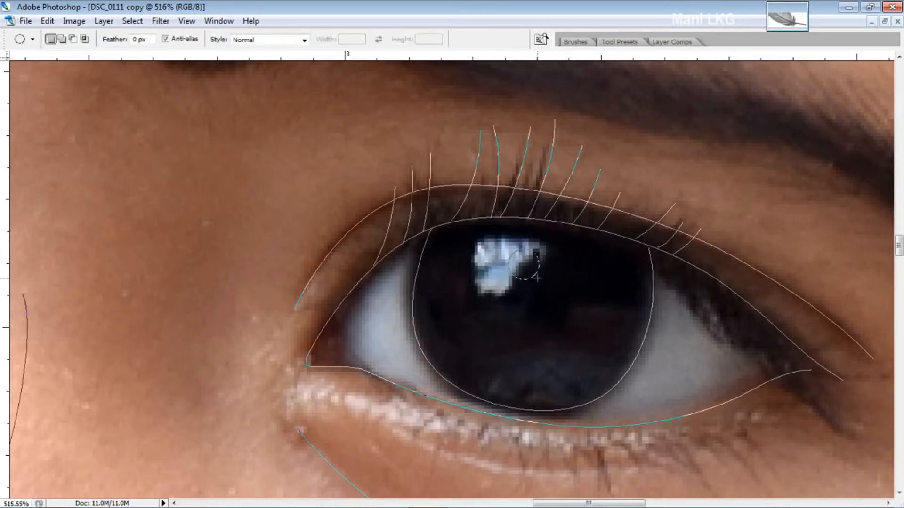
key(p)
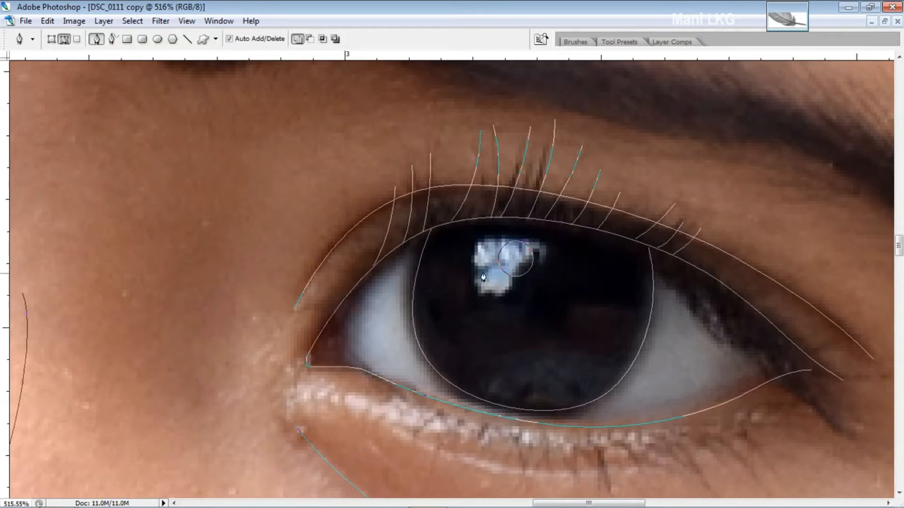
drag(476, 283, 444, 309)
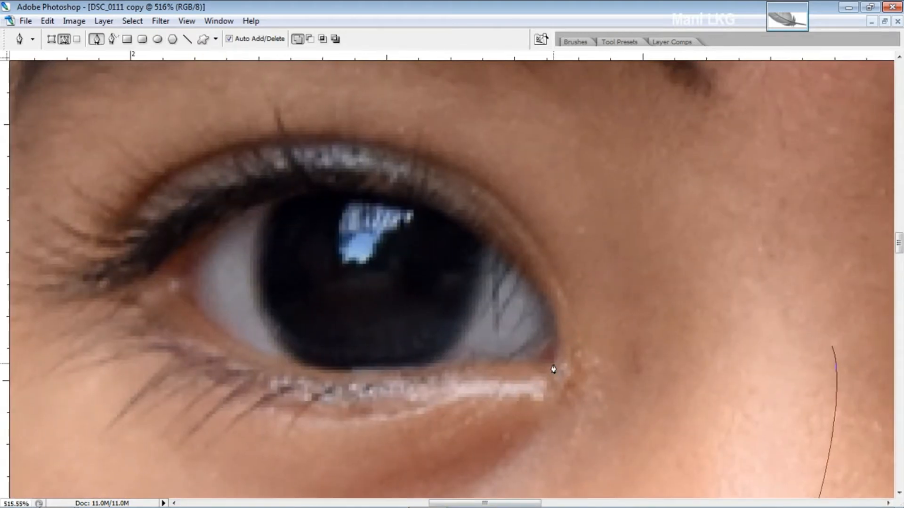
Step: Trace the upper lash line of the child's right eye from the inner corner to the outer corner
click(554, 364)
drag(511, 263, 447, 221)
drag(268, 202, 146, 225)
drag(218, 290, 489, 296)
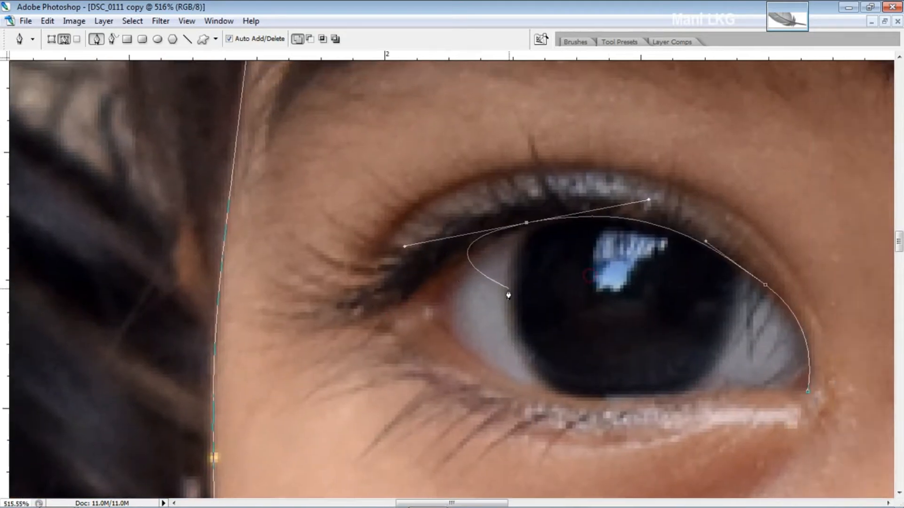
key(ctrl+alt+z)
key(ctrl+alt+z)
drag(799, 324, 777, 297)
drag(667, 225, 612, 206)
drag(466, 248, 488, 292)
key(ctrl+alt+z)
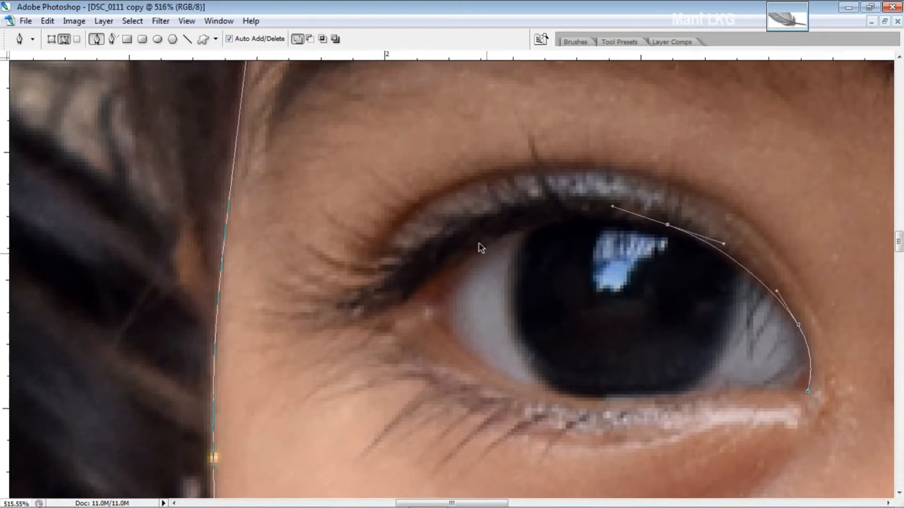
drag(495, 231, 456, 247)
drag(382, 313, 341, 329)
Step: Trace the lower lid edge of the child's right eye from the inner corner to near the outer corner
drag(431, 331, 287, 309)
click(663, 369)
drag(563, 373, 508, 379)
drag(347, 352, 280, 320)
key(ctrl+alt+z)
drag(341, 345, 284, 308)
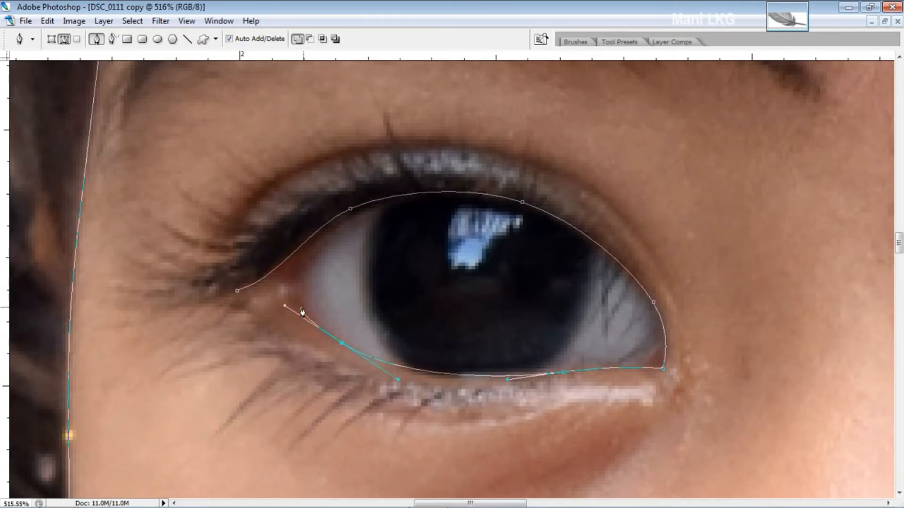
click(292, 285)
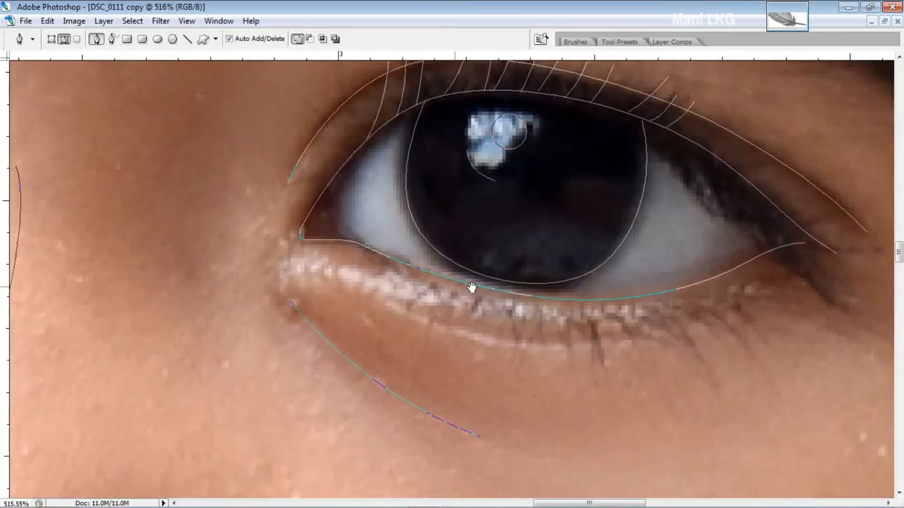
Step: Draw the lower lashes of the child's left eye as short curves from the inner corner to below the iris
drag(419, 293, 443, 278)
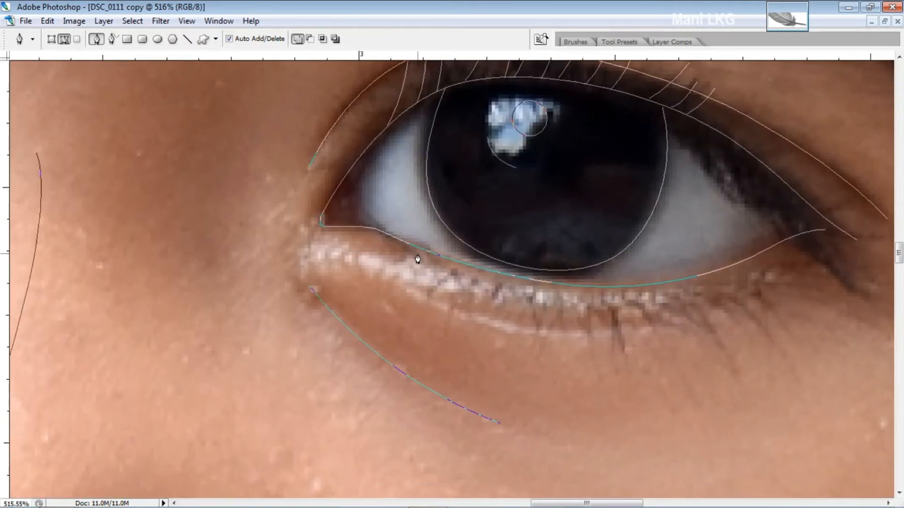
click(427, 261)
drag(395, 309, 390, 344)
click(448, 321)
drag(499, 295, 448, 270)
click(481, 264)
drag(485, 304, 478, 342)
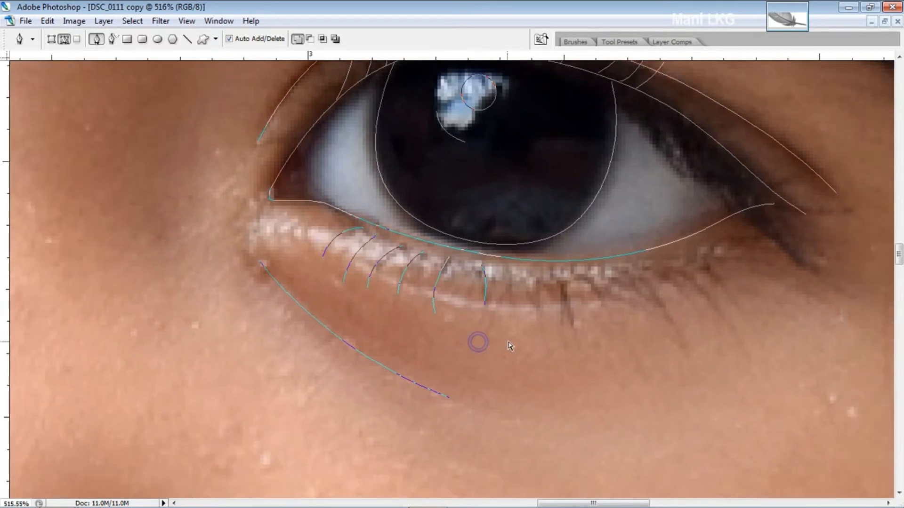
Step: Add more separate lower lashes beneath the outer half of the iris of the child's left eye
click(563, 274)
mouse_move(571, 341)
mouse_down()
mouse_move(558, 390)
mouse_move(525, 393)
mouse_up()
ctrl+click(538, 283)
scroll(571, 302, up, 1)
scroll(571, 301, up, 1)
click(538, 314)
click(510, 313)
drag(508, 356, 500, 376)
Step: Complete the lower lashes of the child's left eye with outward-slanting curves toward the outer corner
drag(601, 385, 498, 386)
click(476, 320)
mouse_move(507, 360)
mouse_down()
mouse_move(518, 387)
mouse_move(568, 387)
mouse_up()
click(522, 310)
drag(569, 370, 579, 408)
click(538, 309)
mouse_move(587, 352)
mouse_down()
mouse_move(602, 380)
mouse_move(641, 402)
mouse_up()
click(561, 310)
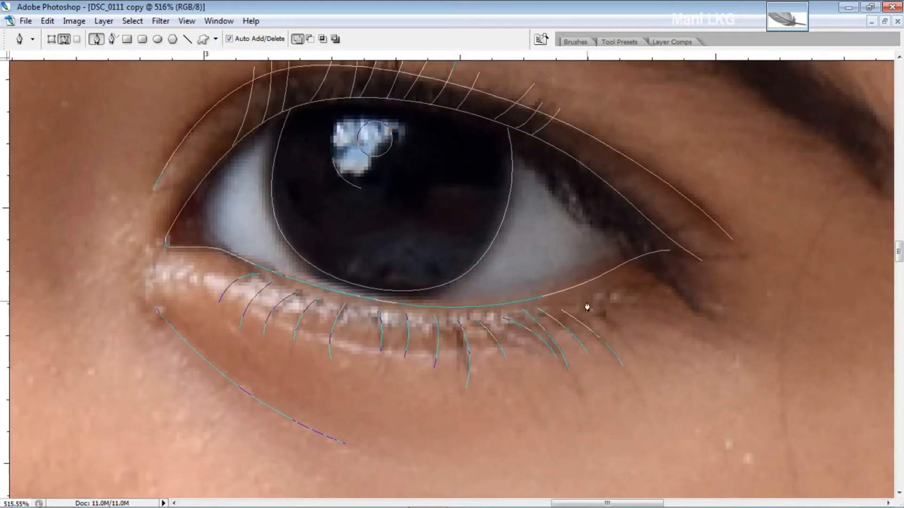
Step: Draw the lower lashes of the child's right eye as separate curves from below the iris to the outer corner
click(605, 268)
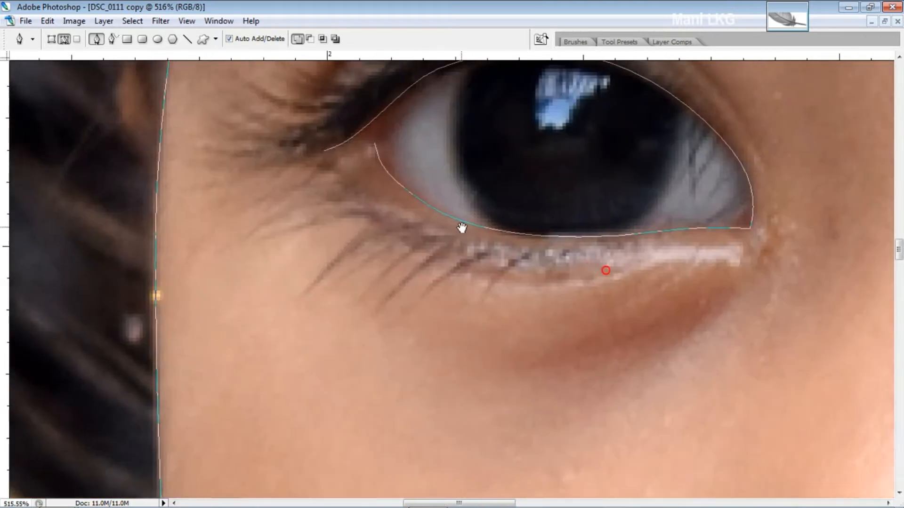
drag(517, 306, 510, 341)
click(499, 266)
drag(460, 315, 453, 346)
drag(335, 332, 273, 372)
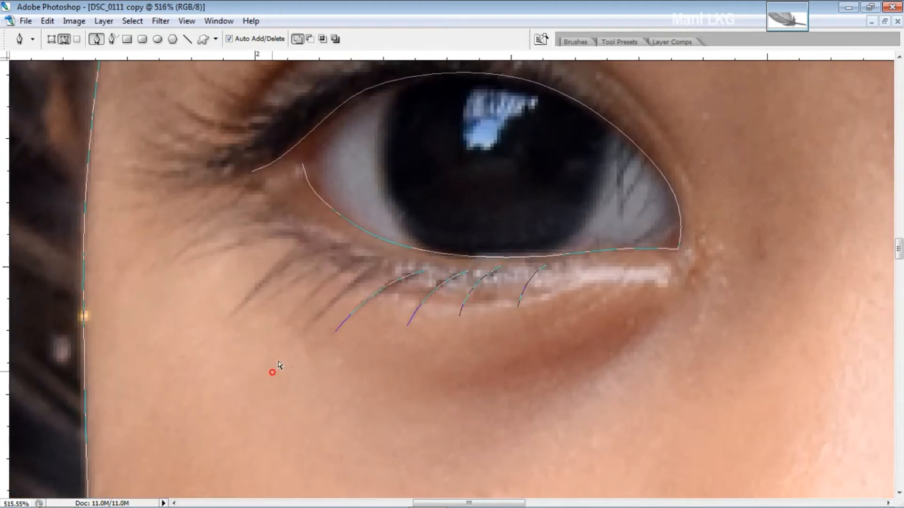
drag(279, 300, 273, 301)
ctrl+click(315, 250)
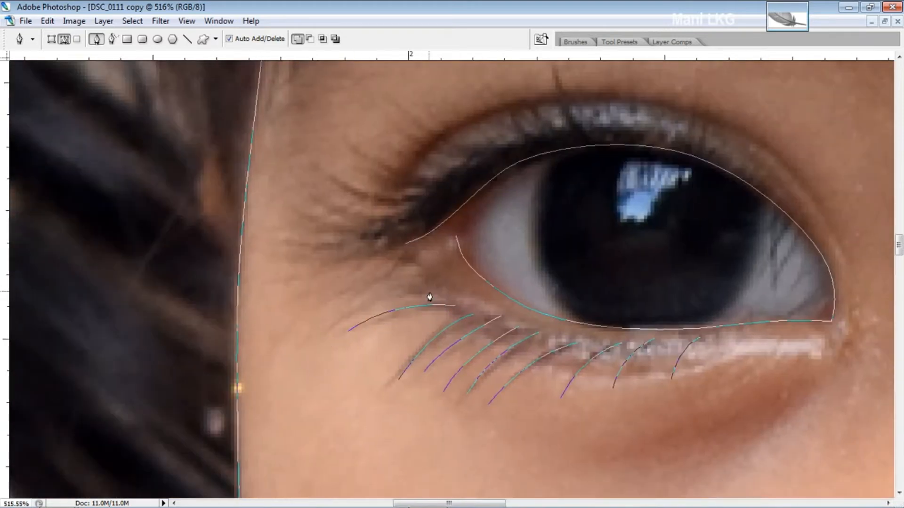
ctrl+click(292, 300)
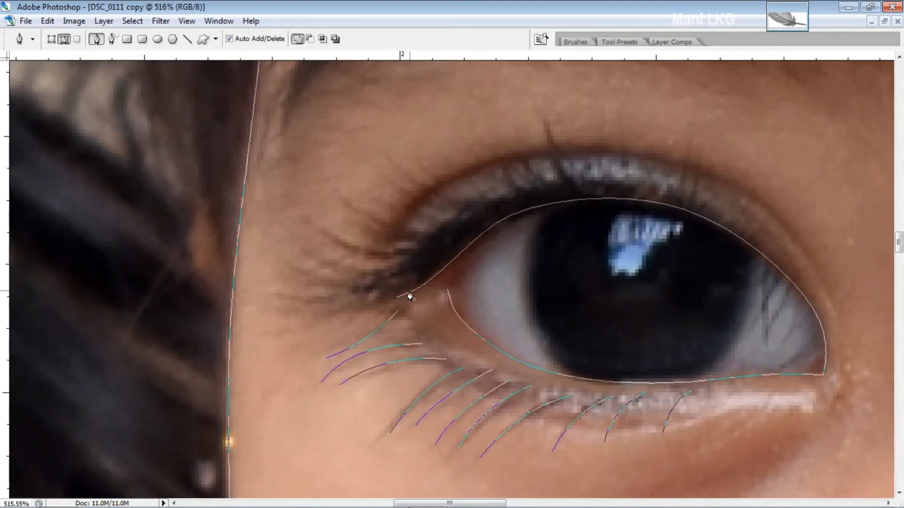
Step: Draw long curved lashes fanning outward from the outer corner and outer upper lid of the child's right eye
click(405, 296)
drag(300, 322, 246, 322)
click(286, 298)
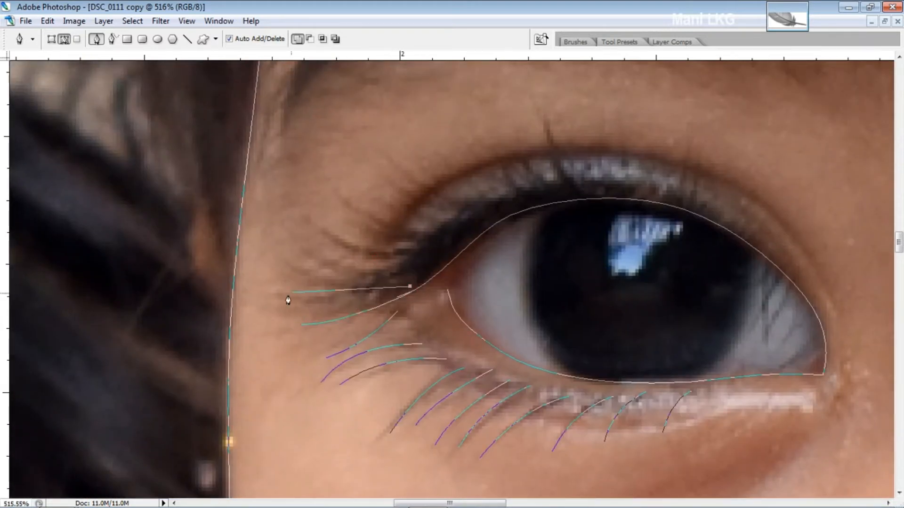
click(443, 274)
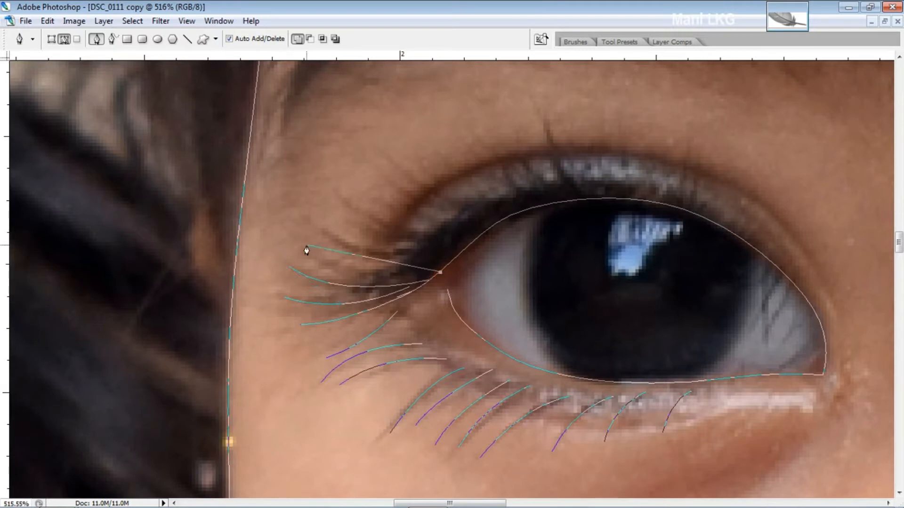
drag(307, 245, 288, 198)
click(322, 227)
drag(451, 261, 579, 266)
drag(463, 255, 549, 253)
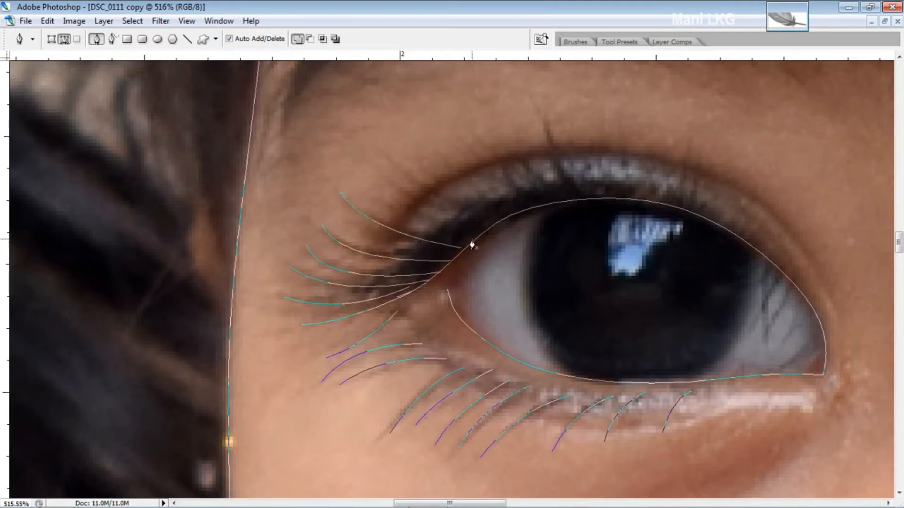
click(388, 148)
Step: Add separate curved upper lashes above the outer half of the iris of the child's right eye
drag(478, 215, 414, 258)
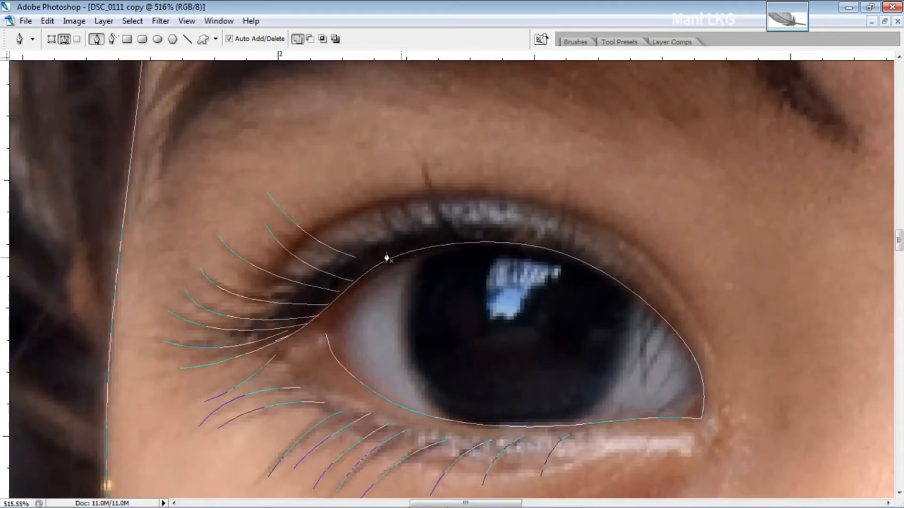
click(456, 241)
drag(425, 166, 418, 113)
click(410, 253)
click(368, 190)
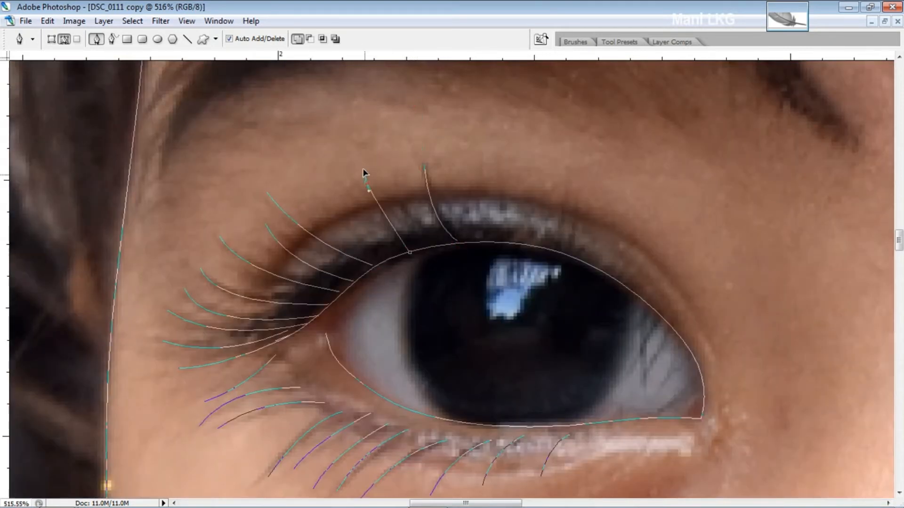
click(388, 259)
drag(331, 191, 330, 148)
click(430, 244)
drag(394, 192, 381, 141)
Step: Add the remaining upper lashes of the child's right eye from mid-iris toward the inner corner
click(476, 241)
drag(480, 170, 492, 136)
click(500, 242)
drag(561, 190, 575, 157)
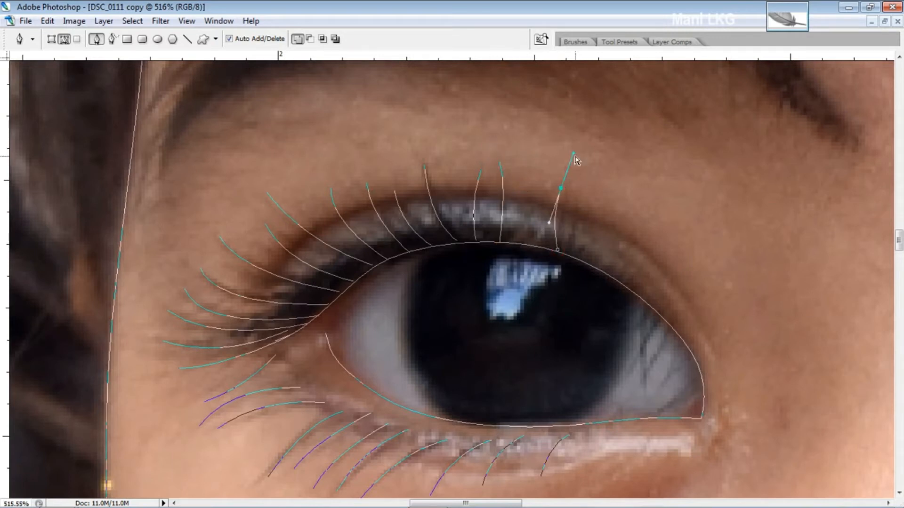
click(573, 256)
drag(576, 205, 584, 190)
Step: Trace the upper eyelid crease of the child's right eye from the outer lashes toward the inner corner
drag(251, 299, 228, 329)
click(239, 322)
drag(390, 222, 499, 200)
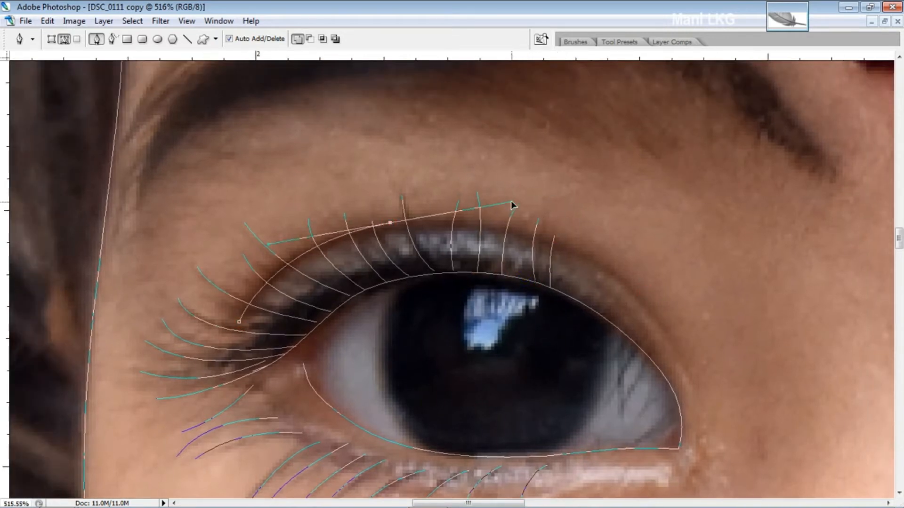
drag(652, 311, 702, 378)
Step: Draw the crease beneath the child's right eye as an open curve starting near its inner corner
scroll(726, 385, down, 8)
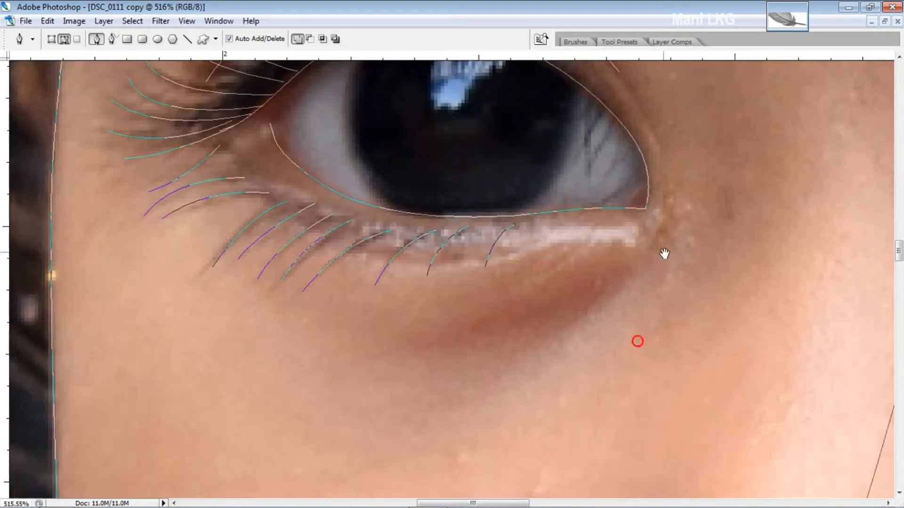
scroll(664, 252, left, 1)
ctrl+alt+click(551, 336)
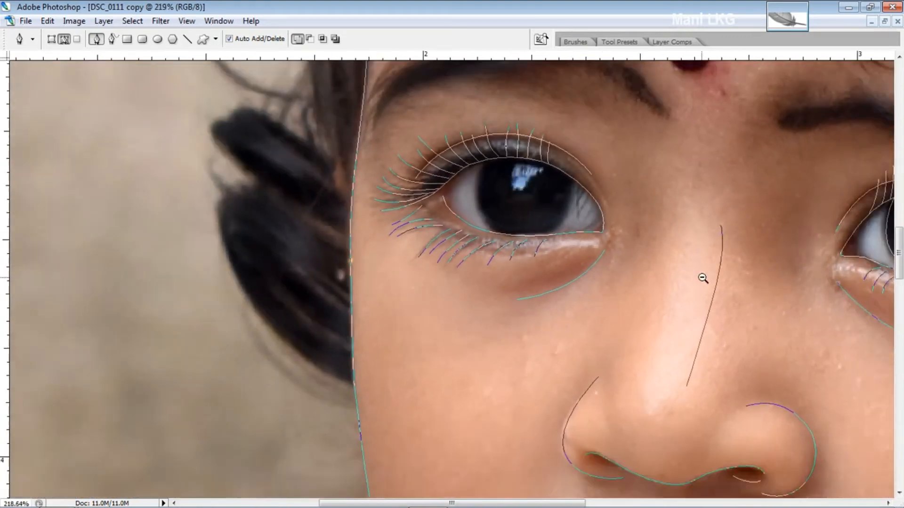
ctrl+click(702, 277)
drag(524, 373, 327, 241)
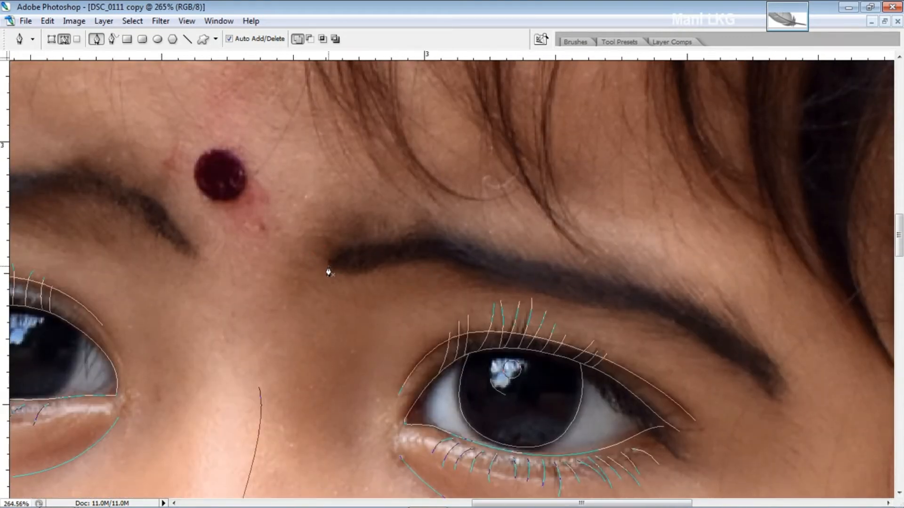
Step: Outline the child's eyebrow in the right half of the photo as a closed curved path around its tapered shape
click(328, 268)
mouse_move(438, 226)
mouse_down()
mouse_move(555, 236)
mouse_move(686, 278)
mouse_up()
drag(777, 379, 801, 416)
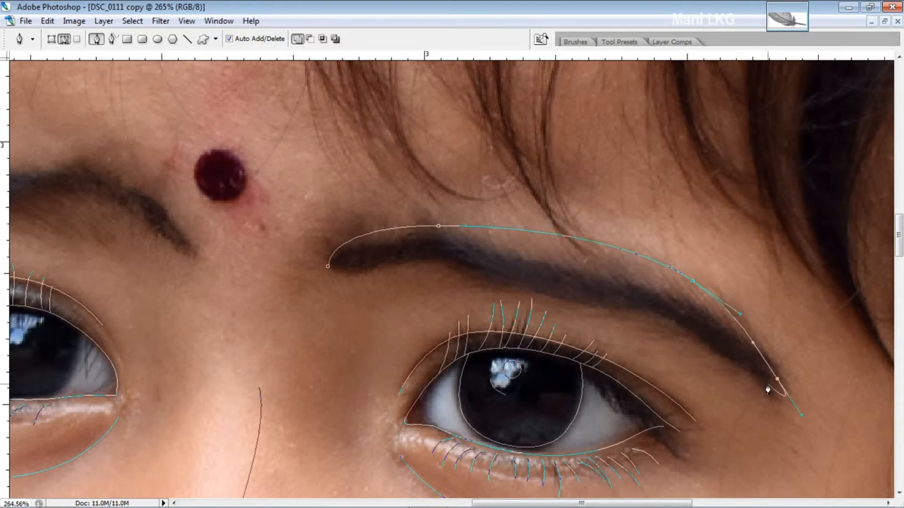
click(783, 393)
drag(657, 318, 555, 287)
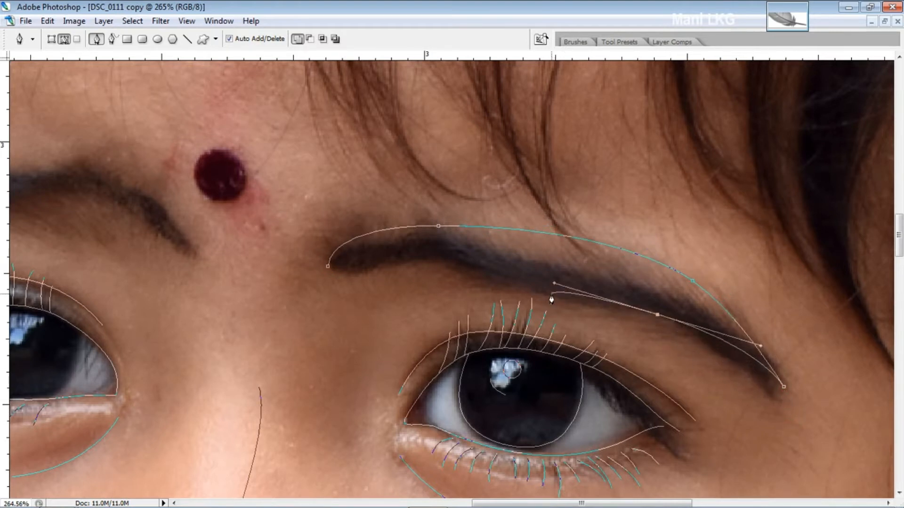
drag(420, 273, 338, 298)
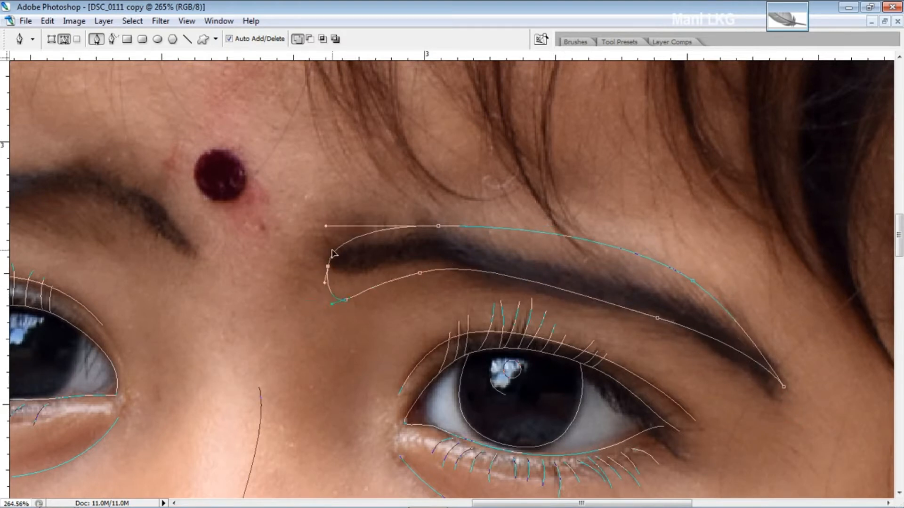
Step: Trace the upper edge of the other eyebrow from its outer tail over the arch to its inner end
scroll(458, 282, left, 10)
click(271, 331)
click(311, 259)
click(467, 226)
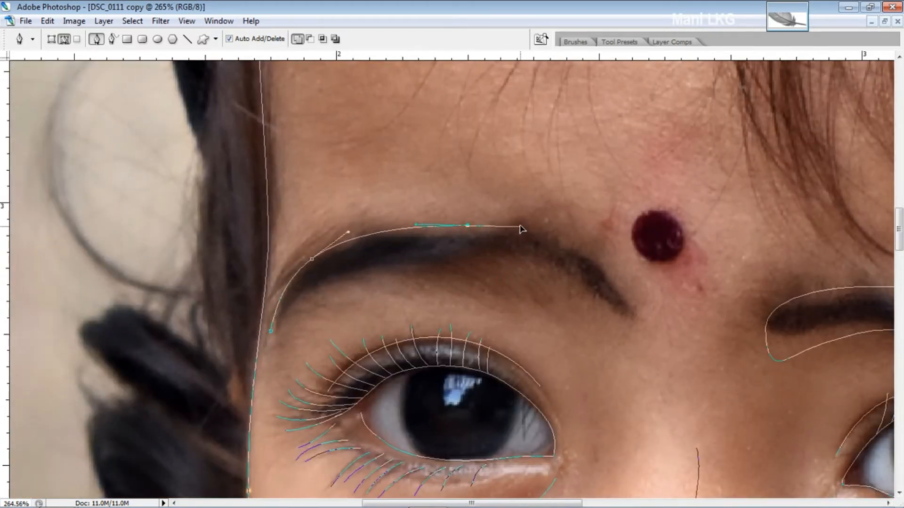
click(581, 246)
click(625, 305)
Step: Round off the second eyebrow's inner end and trace its lower edge back to the outer tail, closing the outline
drag(569, 301, 542, 292)
key(ctrl+z)
drag(594, 330, 581, 323)
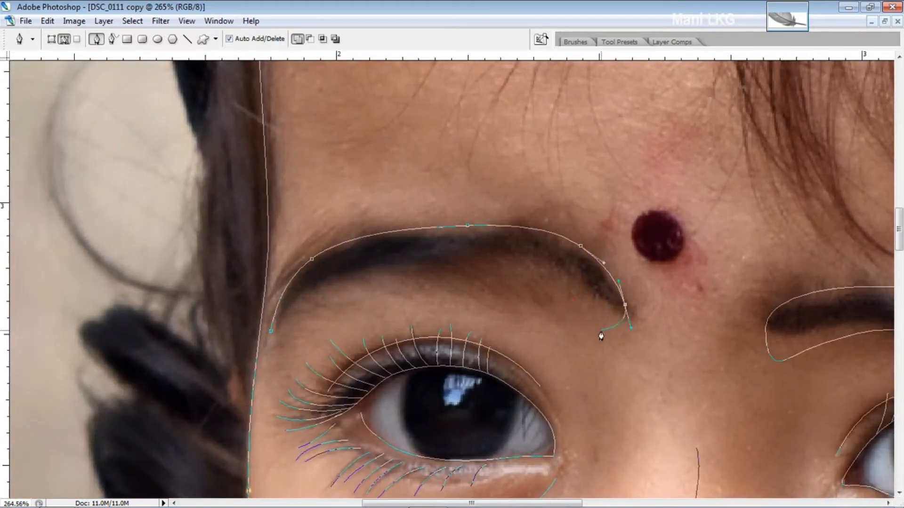
drag(514, 294, 495, 272)
click(337, 298)
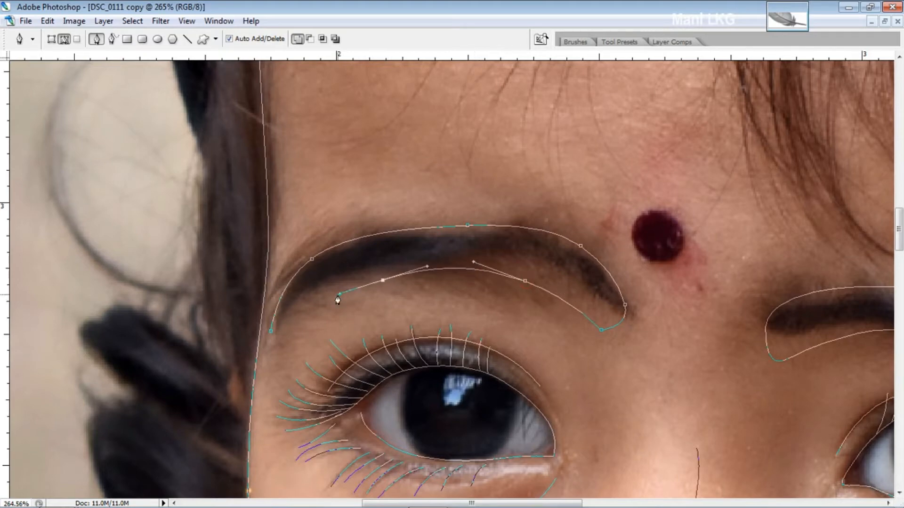
click(270, 332)
Step: Draw a small open S-shaped curve beside the bindi on the forehead
scroll(207, 355, down, 3)
scroll(436, 369, up, 4)
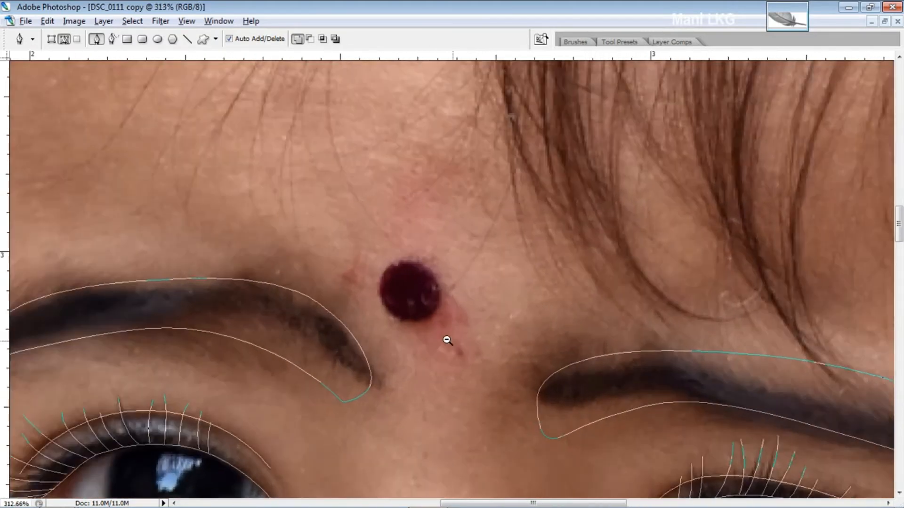
drag(478, 246, 468, 268)
click(479, 193)
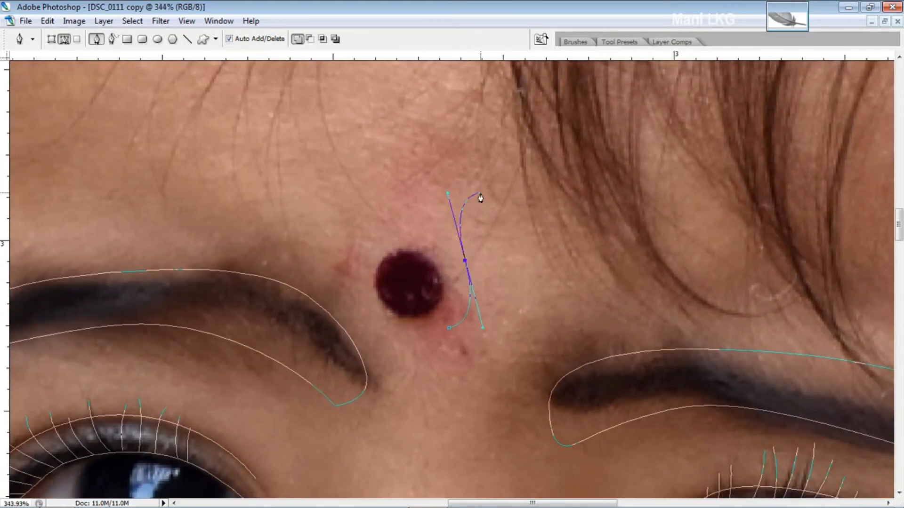
scroll(488, 306, up, 2)
drag(470, 332, 461, 188)
drag(495, 309, 469, 318)
drag(464, 259, 489, 378)
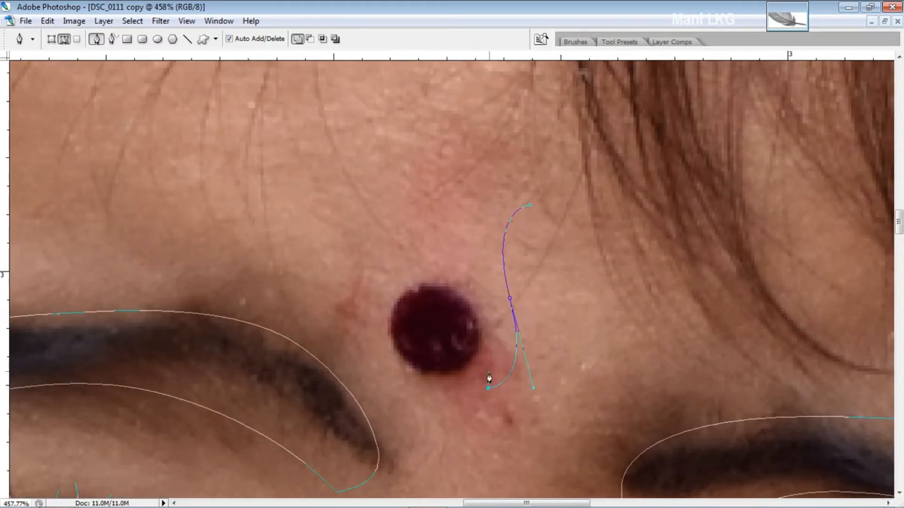
drag(477, 201, 470, 269)
Step: Draw a curve along the hair edge beside the temple, running up to the lower end of the headband
scroll(549, 355, down, 5)
scroll(572, 397, down, 4)
scroll(373, 289, up, 5)
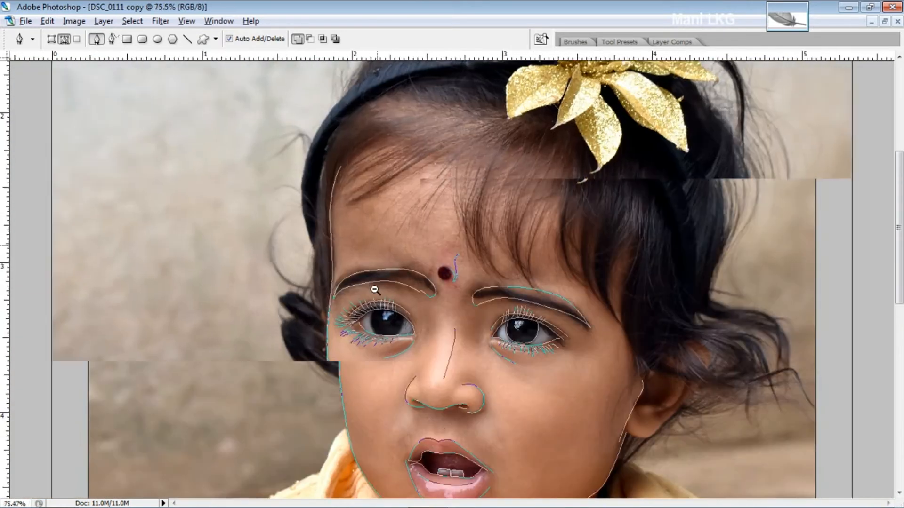
mouse_move(351, 253)
mouse_down()
mouse_move(352, 262)
mouse_move(353, 231)
mouse_move(368, 359)
mouse_up()
click(350, 261)
drag(352, 221, 372, 138)
drag(441, 81, 442, 166)
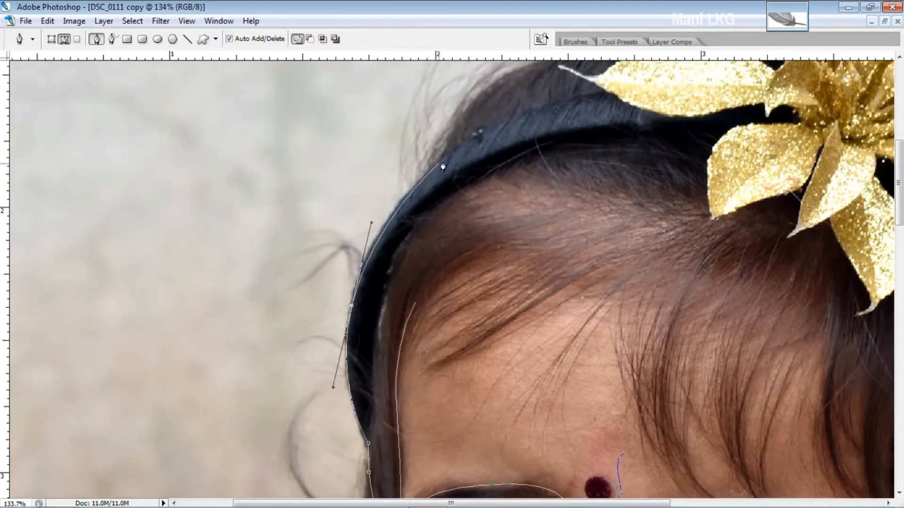
drag(405, 286, 367, 161)
key(ctrl+alt+z)
key(ctrl+alt+z)
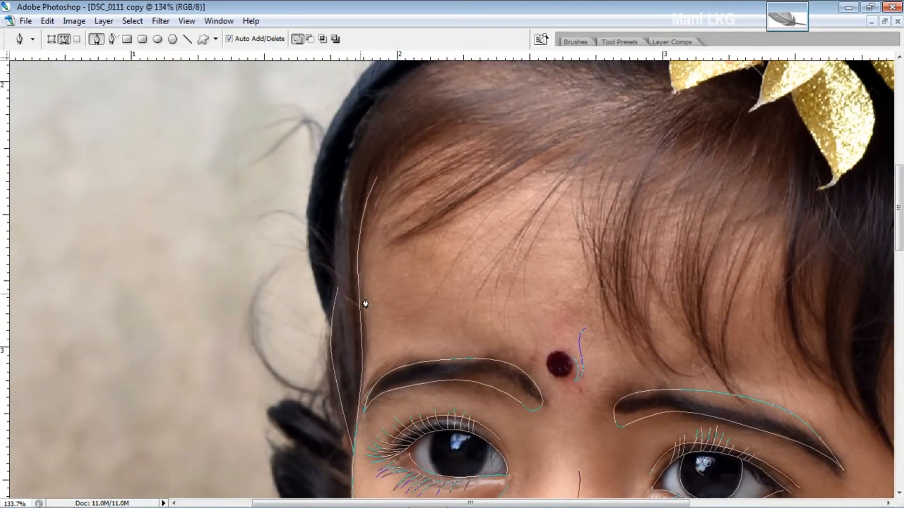
Step: Draw an open curve along the front hair just inside the headband, from beside the temple up over the forehead
mouse_move(365, 304)
mouse_down()
mouse_move(385, 258)
mouse_move(394, 327)
mouse_up()
click(393, 428)
drag(368, 260, 371, 200)
drag(417, 110, 447, 80)
drag(434, 132, 455, 223)
click(500, 173)
key(Escape)
Step: Trace the headband's outer edge from its lower end up to the flower's side petal as an open path
click(385, 428)
drag(368, 269, 389, 188)
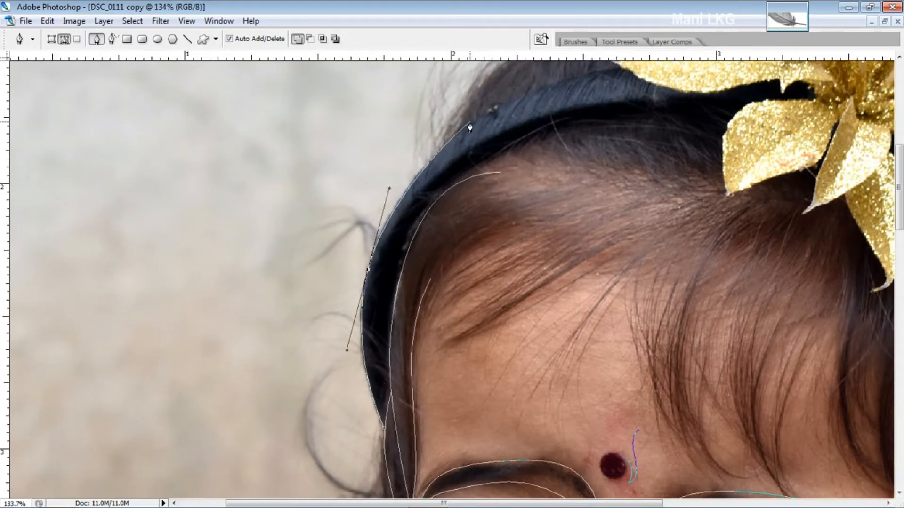
drag(466, 125, 466, 179)
drag(499, 159, 538, 141)
key(Escape)
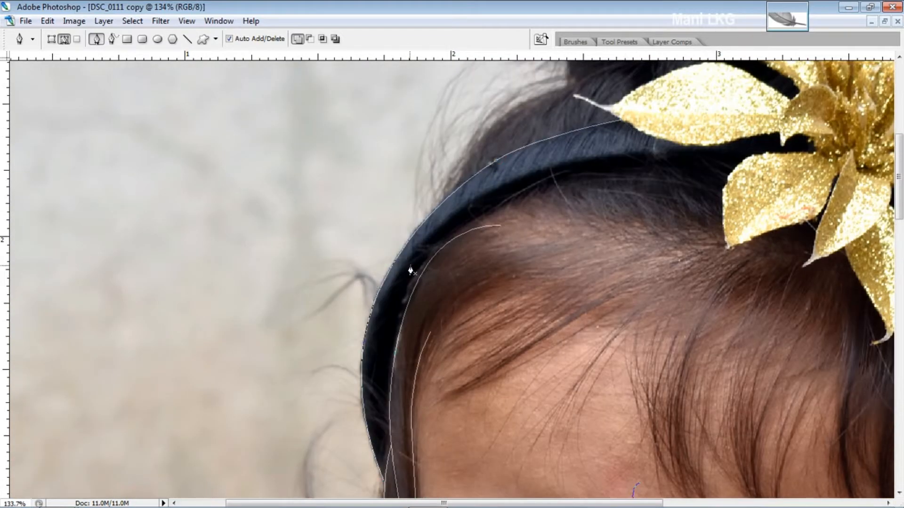
Step: Trace the headband's inner edge from its lower end over the hairline to the flower
drag(410, 270, 423, 185)
click(398, 396)
click(404, 359)
scroll(402, 365, up, 5)
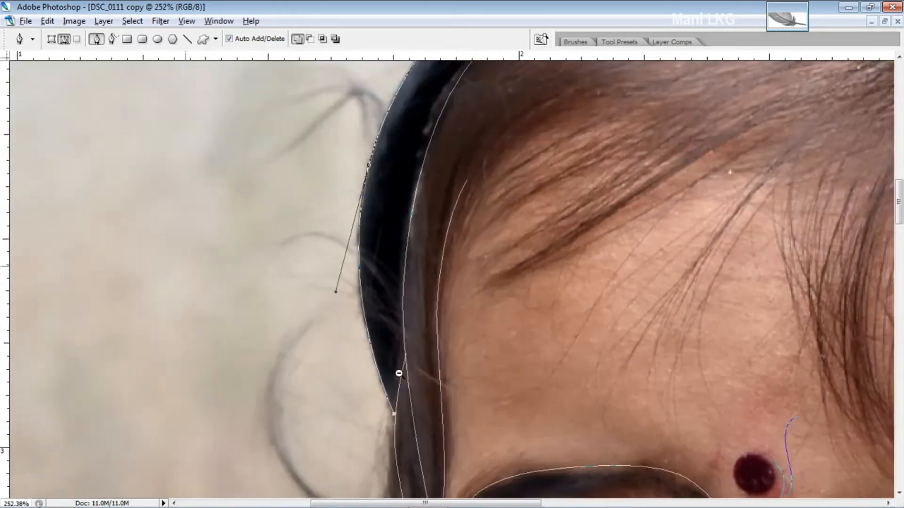
click(415, 309)
scroll(415, 310, down, 3)
drag(446, 317, 318, 305)
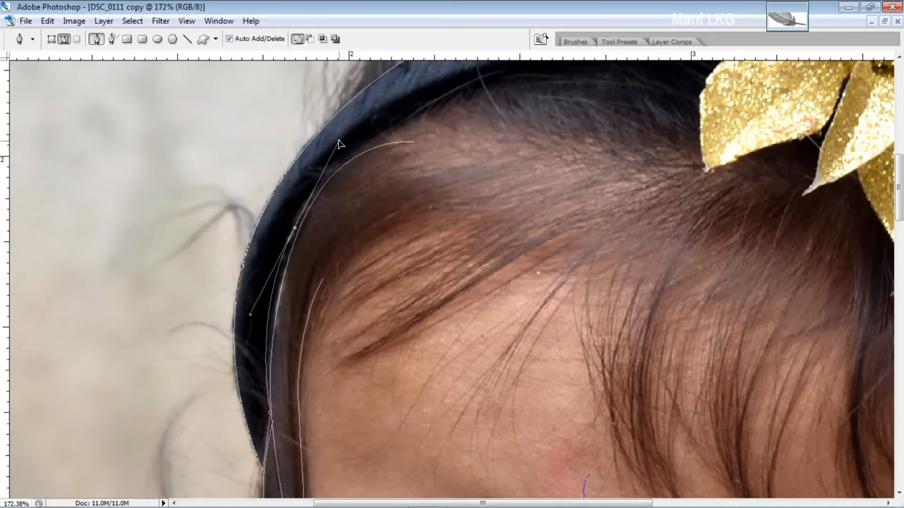
drag(339, 145, 280, 214)
drag(448, 143, 530, 123)
Step: Draw a long curved hair strand rising from the headband's outer edge toward the base of the bun
scroll(482, 299, down, 3)
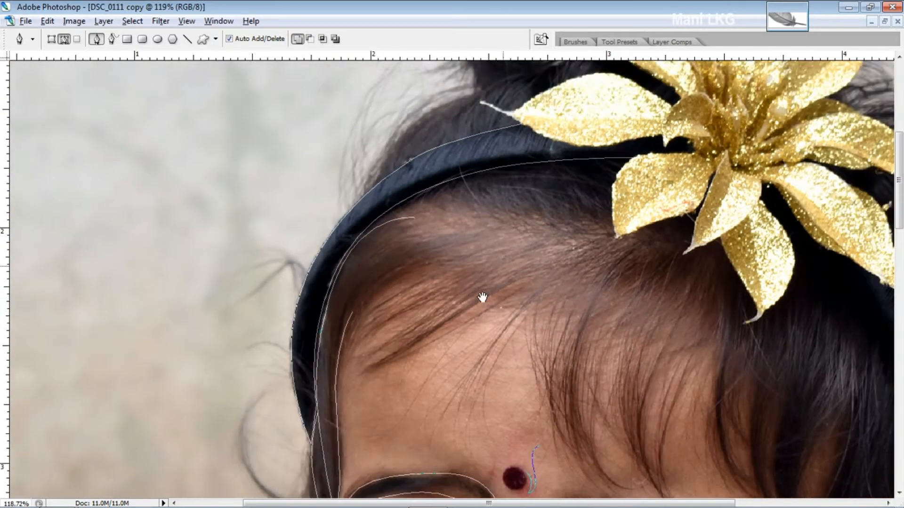
scroll(567, 440, up, 2)
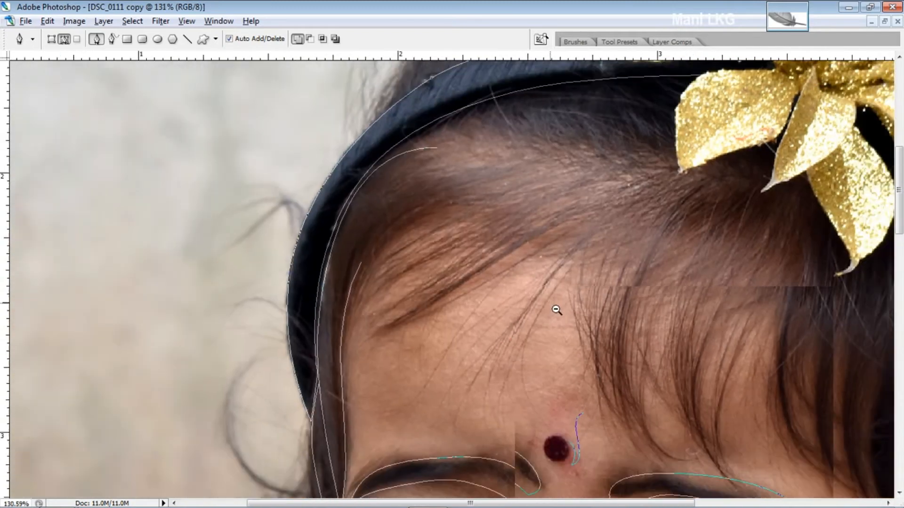
scroll(556, 310, down, 2)
drag(403, 177, 355, 270)
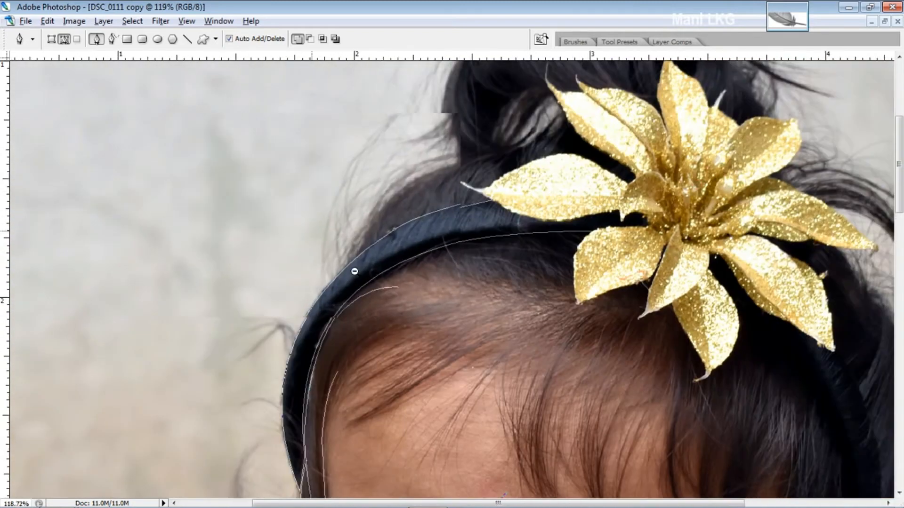
scroll(355, 270, up, 2)
click(369, 310)
drag(440, 226, 504, 202)
click(538, 195)
key(Escape)
Step: Add several shorter curved hair strands between the headband's outer edge and the tip of the flower's side petal
click(393, 291)
drag(445, 228, 440, 266)
click(531, 217)
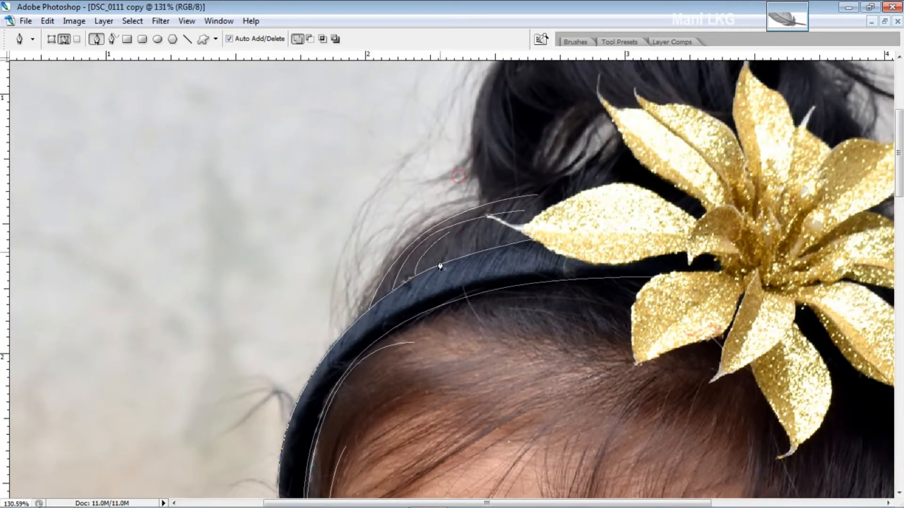
drag(466, 229, 438, 254)
drag(476, 226, 467, 206)
Step: Draw a curved hair strand across the bun, from the upper petal's edge to the top of the hair
scroll(448, 234, up, 2)
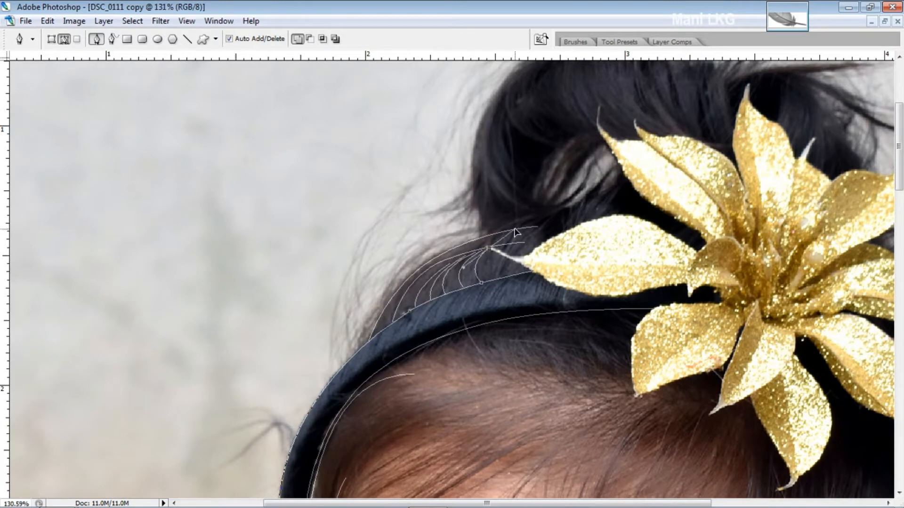
drag(644, 220, 500, 343)
click(542, 258)
click(511, 199)
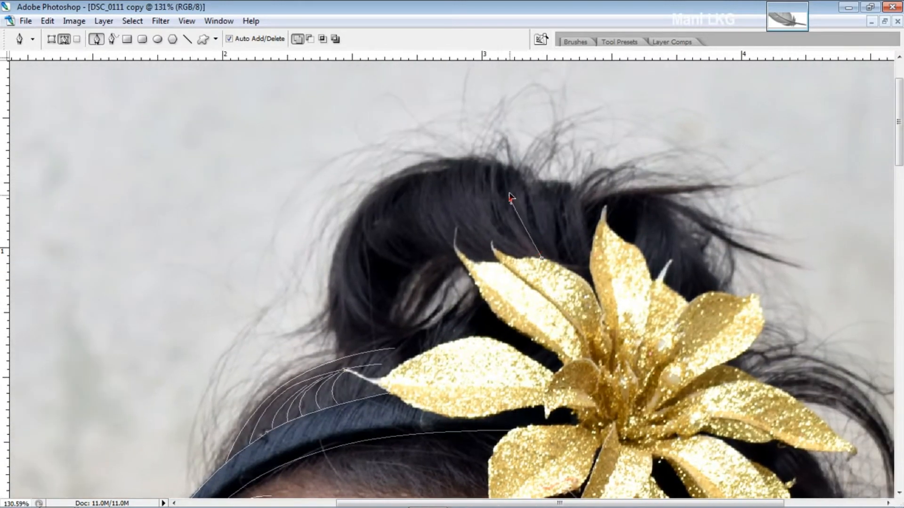
drag(514, 171, 522, 184)
Step: Start the flower outline at the headband, tracing the side petal's underside and the broad petal beneath it
drag(548, 355, 651, 335)
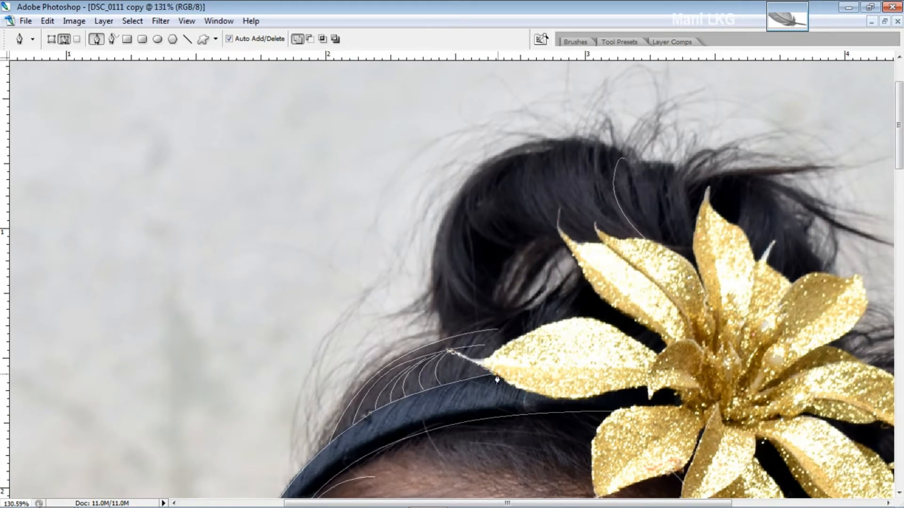
drag(586, 397, 647, 392)
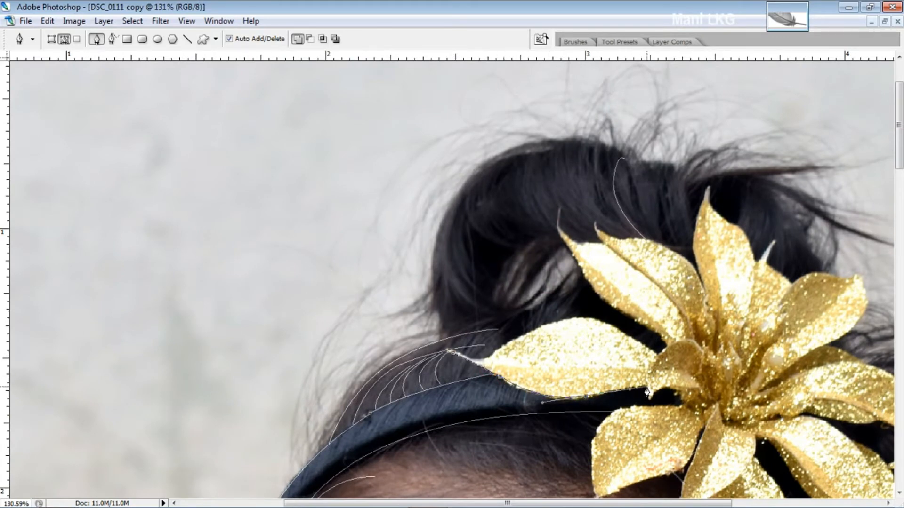
drag(603, 420, 619, 402)
drag(599, 492, 618, 412)
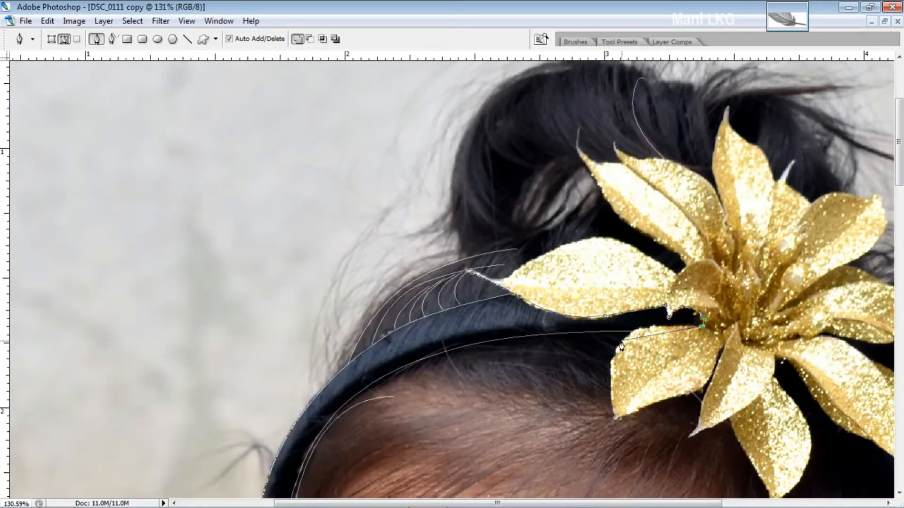
click(617, 412)
drag(680, 395, 687, 394)
click(611, 301)
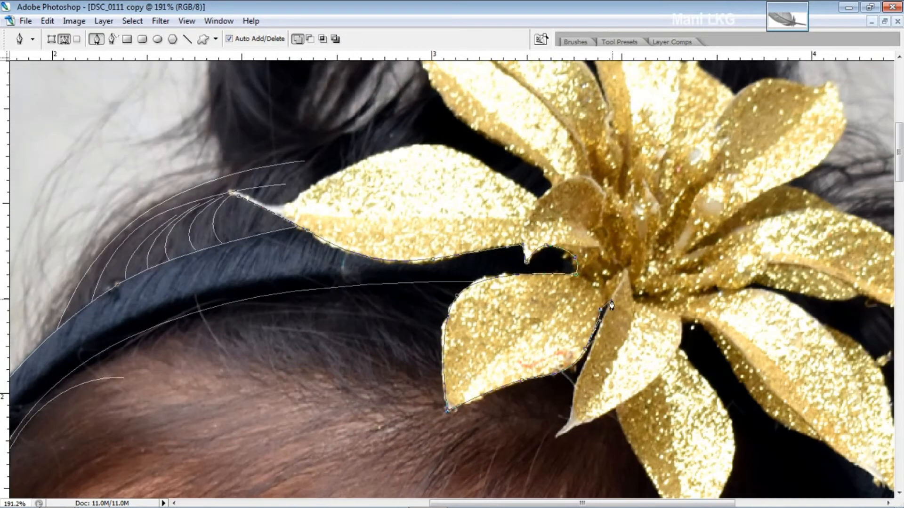
Step: Continue the flower outline around the narrow lower petal, down to its tip and back up to the flower's centre
drag(577, 389, 572, 410)
drag(562, 431, 549, 442)
drag(616, 414, 567, 256)
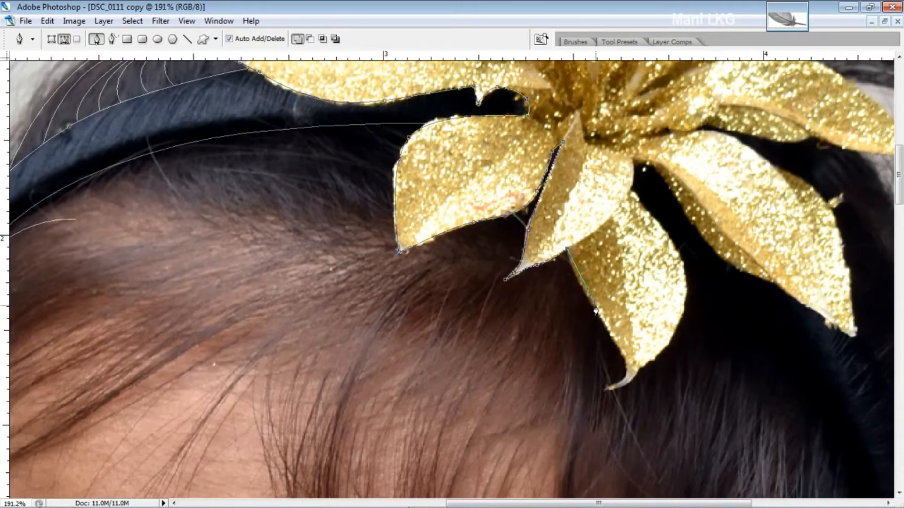
drag(616, 213, 631, 182)
drag(633, 172, 632, 158)
Step: Trace the large lower-right petal of the flower along its underside, around the tip and back to the centre
drag(675, 187, 588, 235)
click(778, 284)
click(635, 268)
click(663, 286)
drag(647, 183, 628, 146)
drag(591, 119, 571, 110)
drag(565, 109, 674, 250)
drag(619, 223, 596, 230)
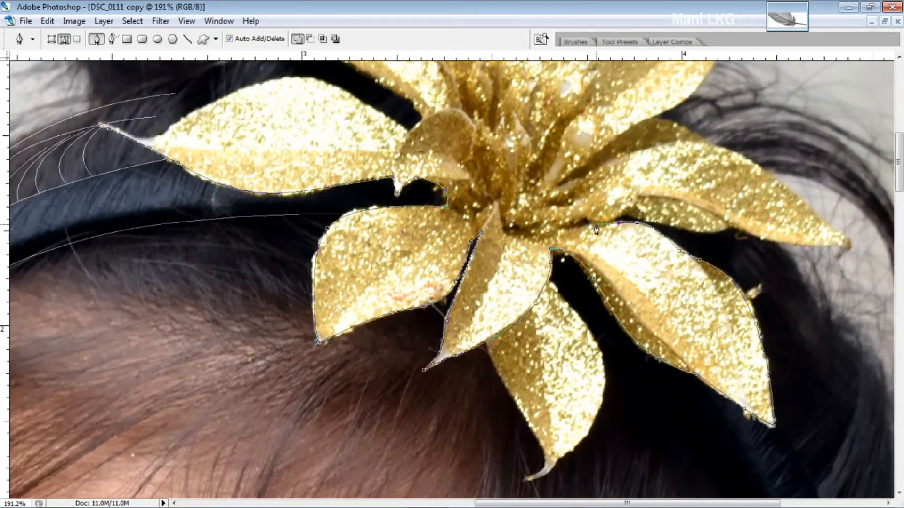
Step: Trace the long petal pointing right, along its lower edge, around its tip and back along its upper edge
click(689, 226)
click(728, 226)
drag(797, 246, 823, 246)
click(848, 243)
drag(788, 191, 772, 179)
click(723, 150)
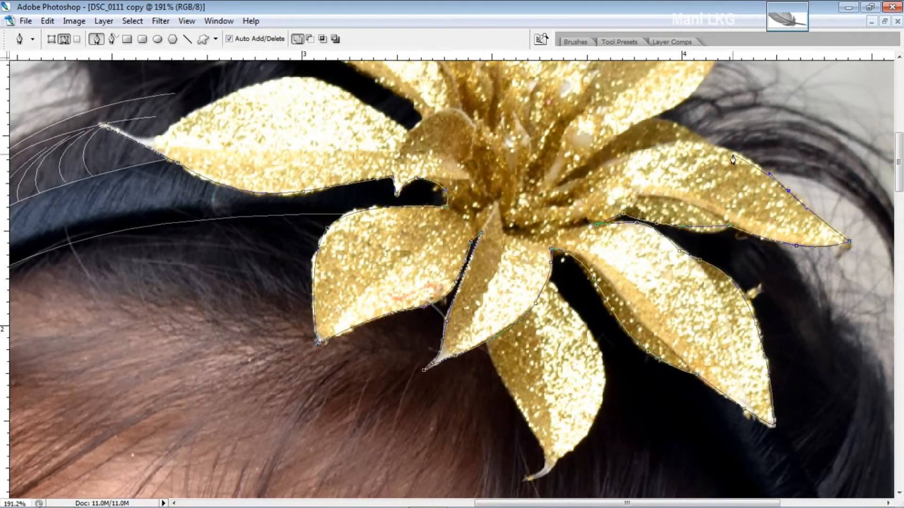
drag(708, 142, 674, 126)
Step: Continue the flower outline around the upper-right petal to the notch beside the thin white spike
drag(661, 121, 723, 234)
click(714, 229)
drag(765, 193, 781, 160)
click(764, 129)
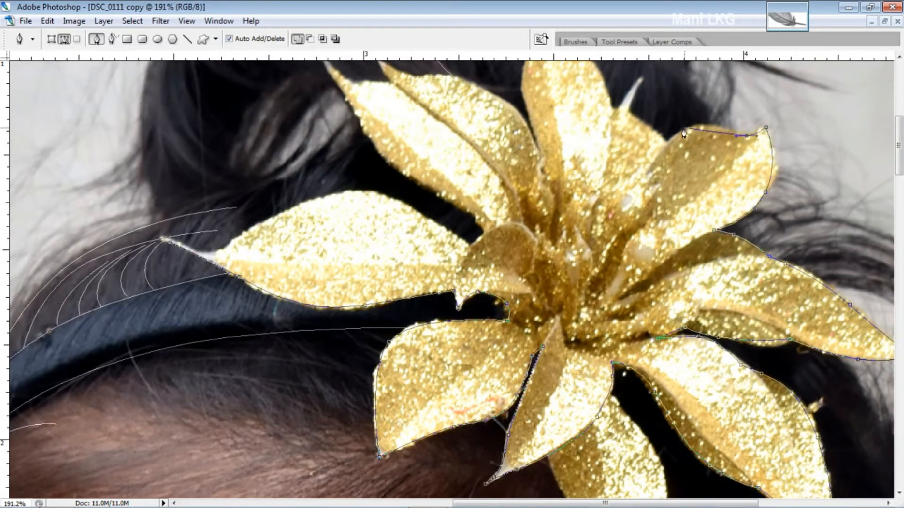
drag(684, 128, 670, 138)
click(667, 141)
Step: Trace the thin white spike and the tall top petal, down to the notch on the petal's far side
drag(661, 142, 683, 223)
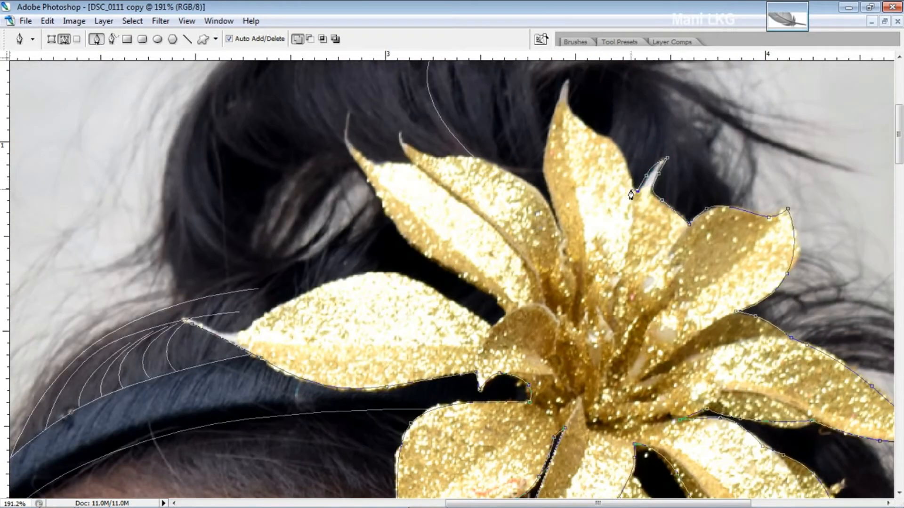
click(632, 173)
click(623, 155)
click(613, 138)
click(586, 130)
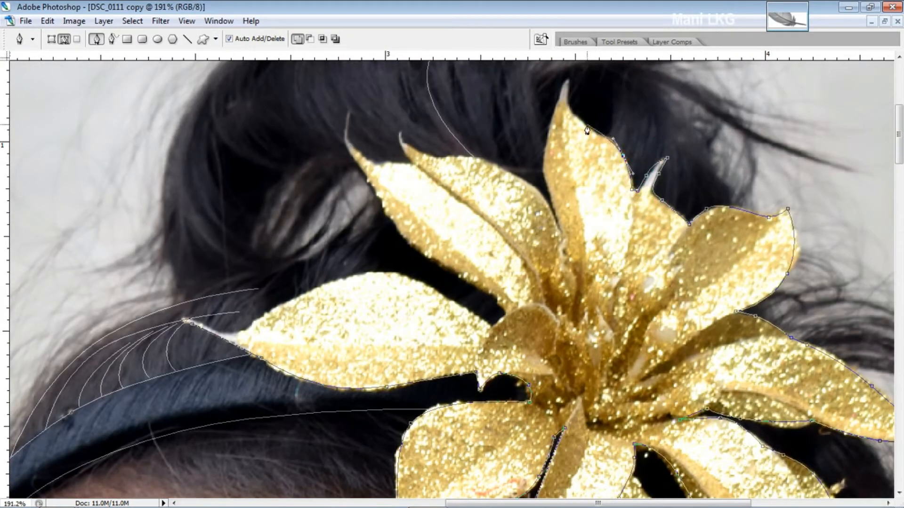
click(549, 136)
click(552, 197)
click(559, 228)
Step: Trace the upper edge of the petal next to the top one, from the notch out to its curled tip
click(526, 183)
click(507, 171)
click(487, 160)
click(471, 158)
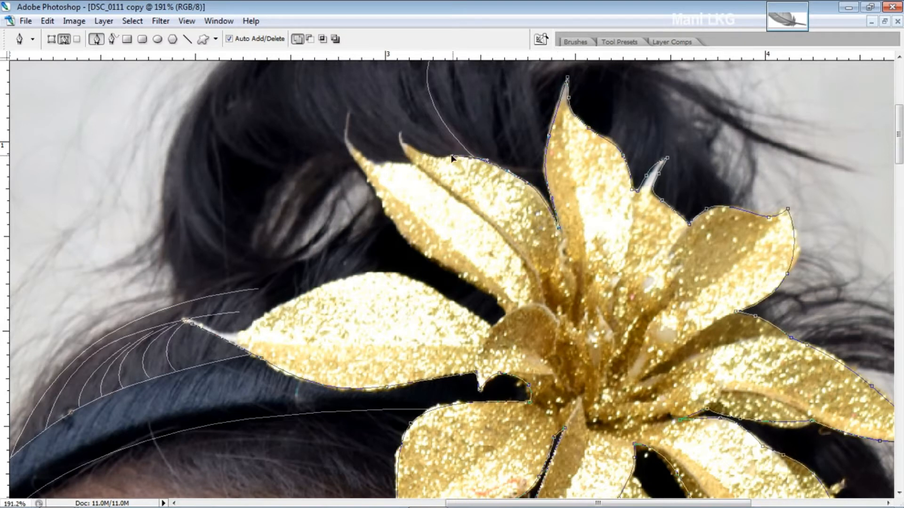
click(447, 155)
drag(411, 148, 385, 134)
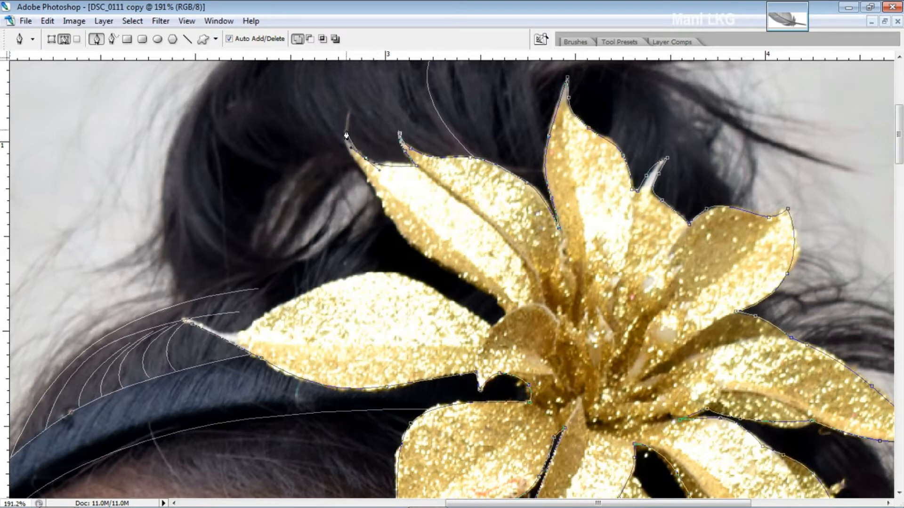
Step: Trace the upper-left petal's underside from its thin tip back to the small folded petal near the flower's centre
click(365, 158)
click(383, 203)
click(413, 245)
click(464, 276)
click(485, 294)
click(508, 314)
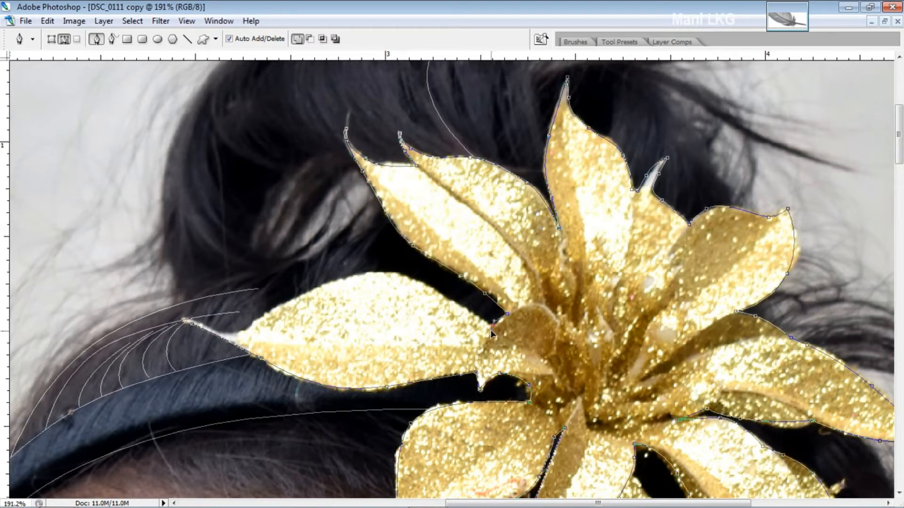
Step: Trace the left petal's upper edge from the small folded petal out to its long thin tip
click(405, 277)
click(342, 283)
click(254, 316)
click(194, 323)
Step: Trace the bottom petal's outline down its right edge to the tip and back up its left edge to the neighbouring petal
drag(575, 387, 455, 117)
click(512, 204)
click(550, 247)
click(567, 301)
click(562, 337)
click(551, 365)
drag(495, 405, 478, 407)
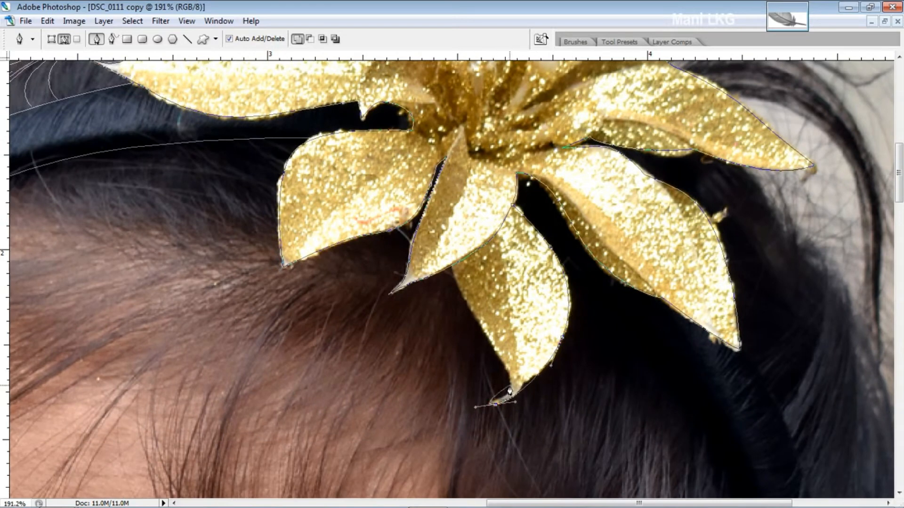
click(511, 375)
click(500, 352)
click(466, 301)
click(452, 265)
Step: Trace the fold line running lengthwise inside the lower-right petal
mouse_move(543, 236)
mouse_down()
mouse_move(470, 285)
mouse_move(430, 281)
mouse_up()
click(422, 222)
click(447, 237)
click(470, 258)
click(489, 285)
click(514, 311)
click(538, 335)
Step: Trace the small folded petal's underside and upper rim, and the inner edges of the two upper-left petals towards the flower's centre
drag(479, 187, 582, 279)
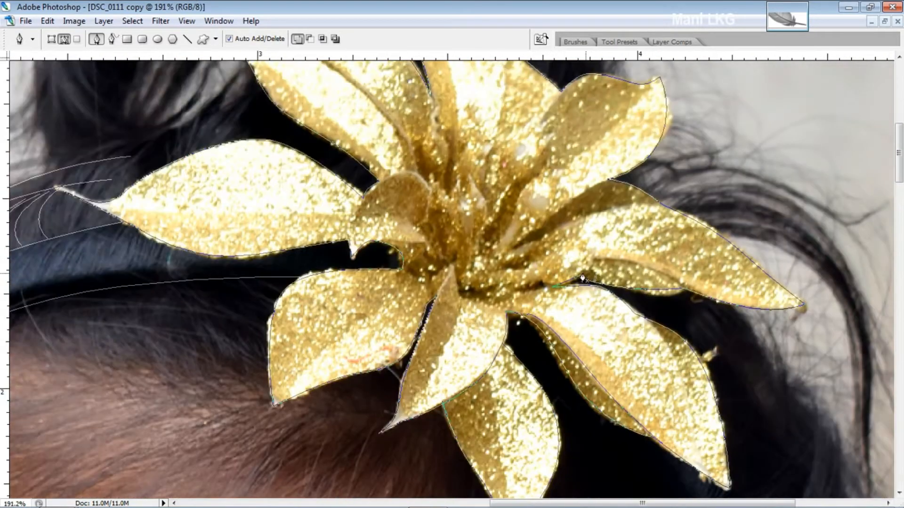
drag(416, 242, 522, 335)
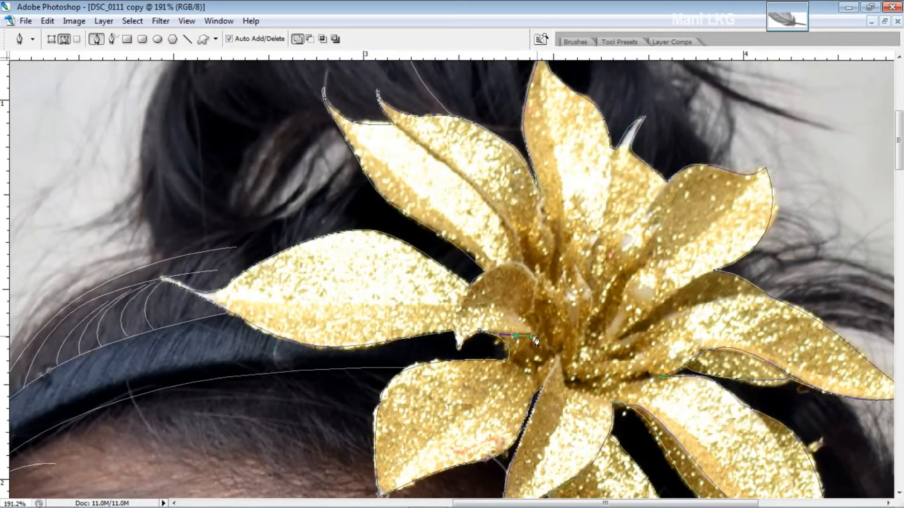
drag(491, 269, 527, 261)
drag(497, 212, 445, 163)
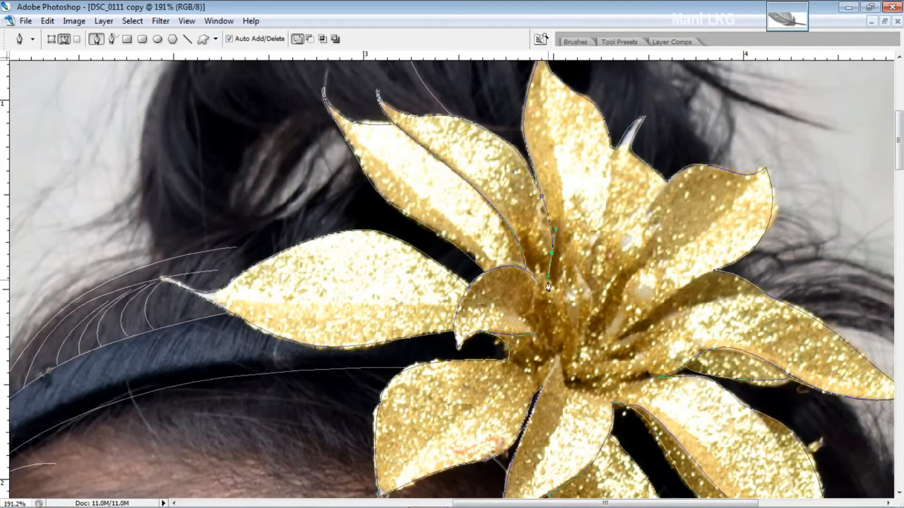
click(544, 283)
Step: Trace the inner edges of the top petal and the upper-right petal down to the flower's centre
drag(569, 257, 505, 254)
click(513, 275)
mouse_move(547, 146)
mouse_down()
mouse_move(553, 96)
mouse_move(543, 87)
mouse_up()
click(601, 182)
drag(559, 244, 546, 276)
click(533, 310)
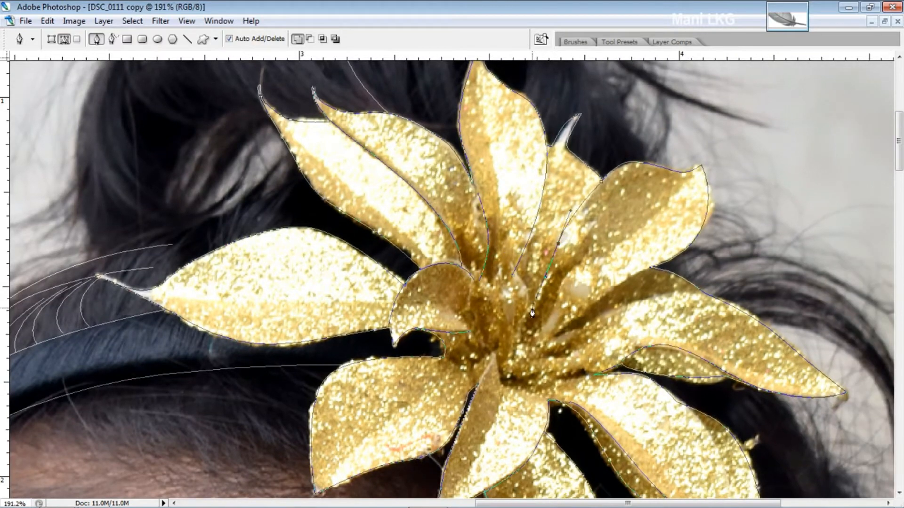
Step: Trace the right-hand petal's fold line from the flower's centre out to its upper edge
drag(532, 312, 483, 279)
click(497, 310)
drag(582, 270, 629, 258)
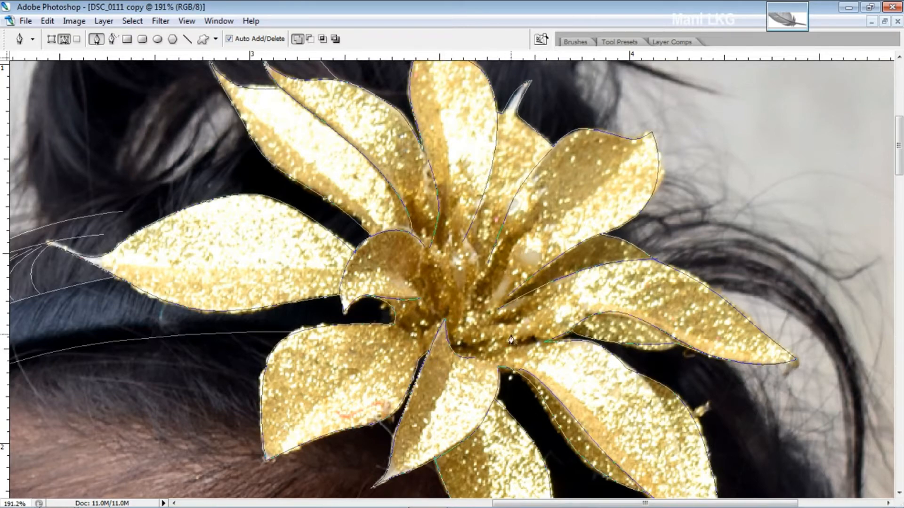
Step: Draw curved hair strands from the middle of the bun's crest down to the upper-left petals
scroll(565, 363, down, 6)
scroll(515, 286, up, 4)
scroll(434, 328, down, 2)
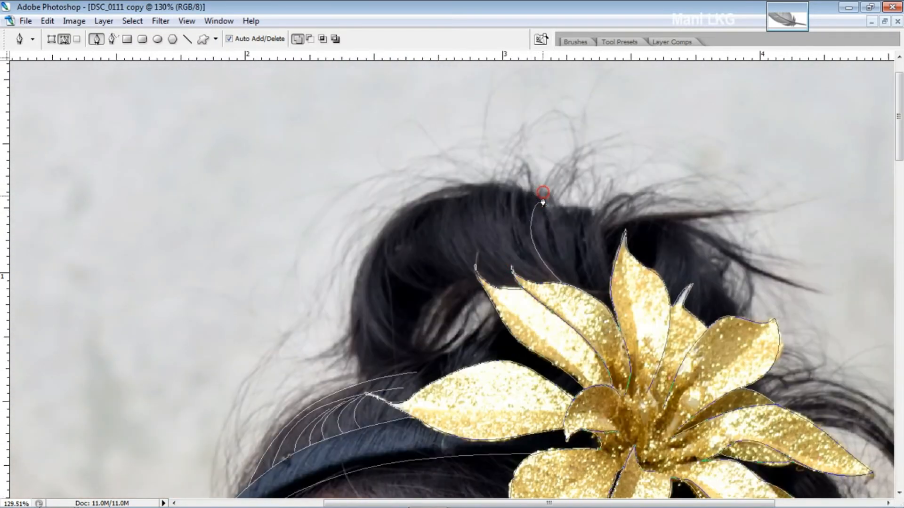
alt+click(525, 189)
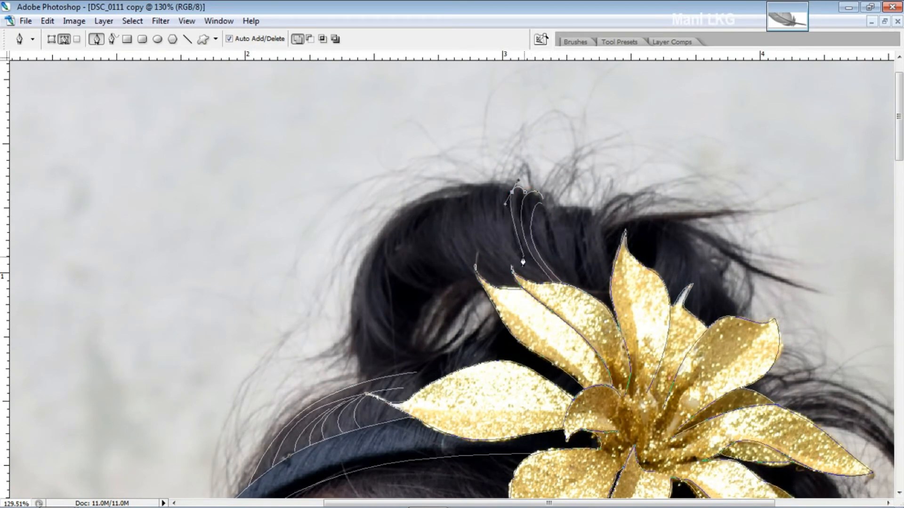
click(546, 282)
key(Escape)
mouse_move(522, 257)
mouse_down()
mouse_move(535, 272)
mouse_move(441, 198)
mouse_move(464, 233)
mouse_up()
click(442, 161)
click(481, 244)
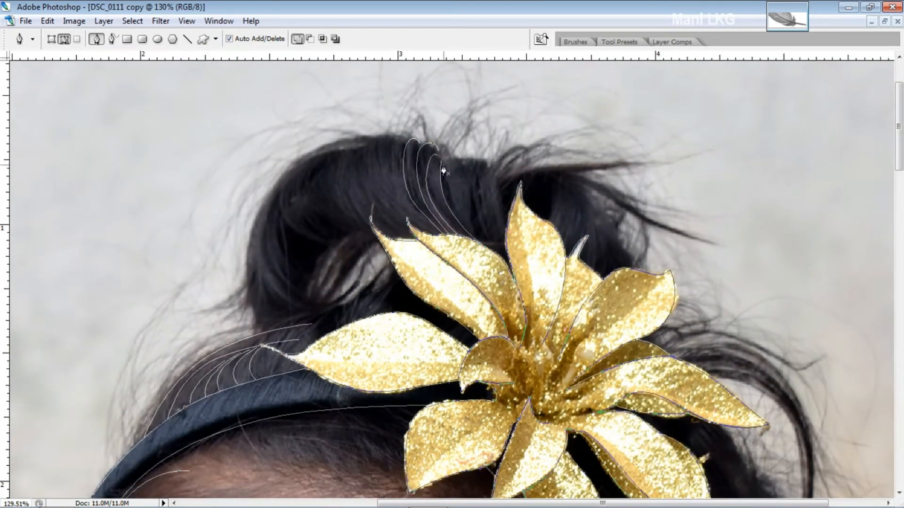
Step: Trace the top outline of the bun's right lobe from the middle strands down to the upper-right petal
click(506, 178)
drag(561, 172, 582, 180)
click(632, 266)
key(Escape)
Step: Trace the bun's outer outline from its lower-left base up and over to the crest
drag(285, 277, 500, 263)
click(468, 322)
drag(477, 191, 492, 152)
mouse_move(599, 120)
mouse_down()
mouse_move(627, 126)
mouse_move(680, 165)
mouse_move(504, 162)
mouse_move(512, 136)
mouse_up()
key(Escape)
Step: Draw curved strands inside the bun's left side, sweeping from the crest towards the opening
click(423, 118)
drag(350, 156, 331, 192)
drag(403, 217, 524, 201)
scroll(349, 161, down, 1)
key(Escape)
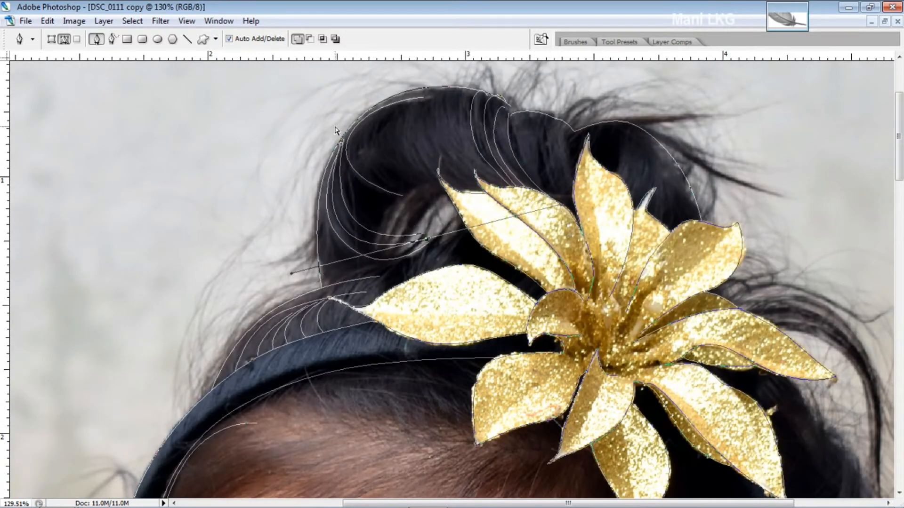
Step: Draw a hair strand between the bun's base and the headband, behind the left petal's tip
scroll(391, 197, down, 3)
click(392, 190)
drag(360, 209, 310, 257)
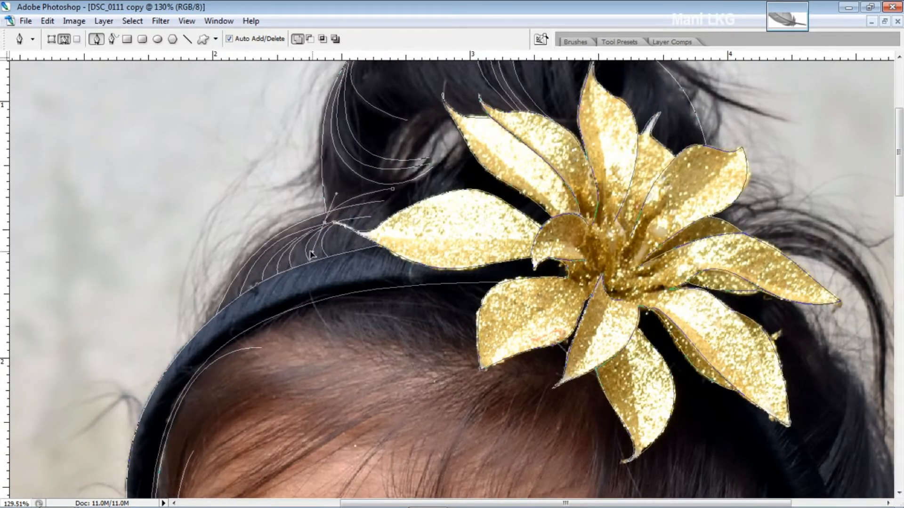
key(Escape)
Step: Add more curved strands along the bun's left edge, ending below the opening
click(365, 287)
drag(301, 102, 363, 140)
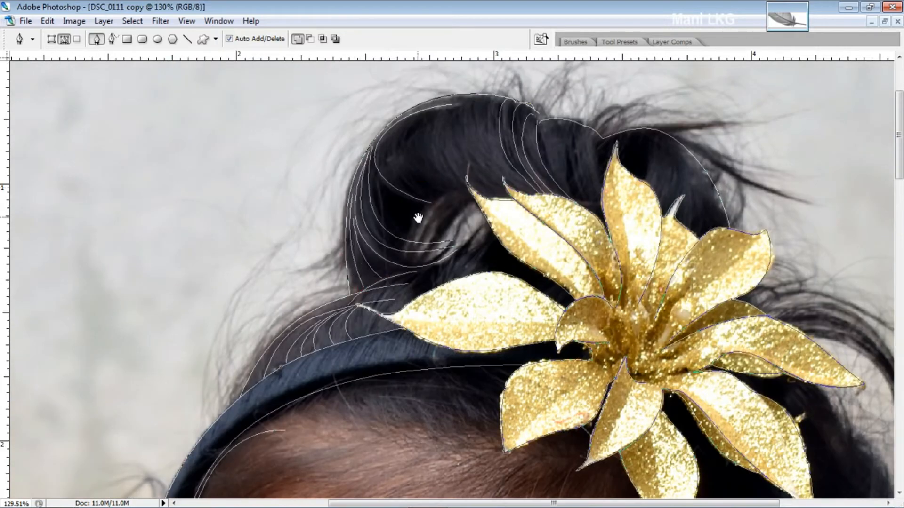
scroll(414, 212, right, 5)
drag(301, 229, 356, 205)
ctrl+click(278, 151)
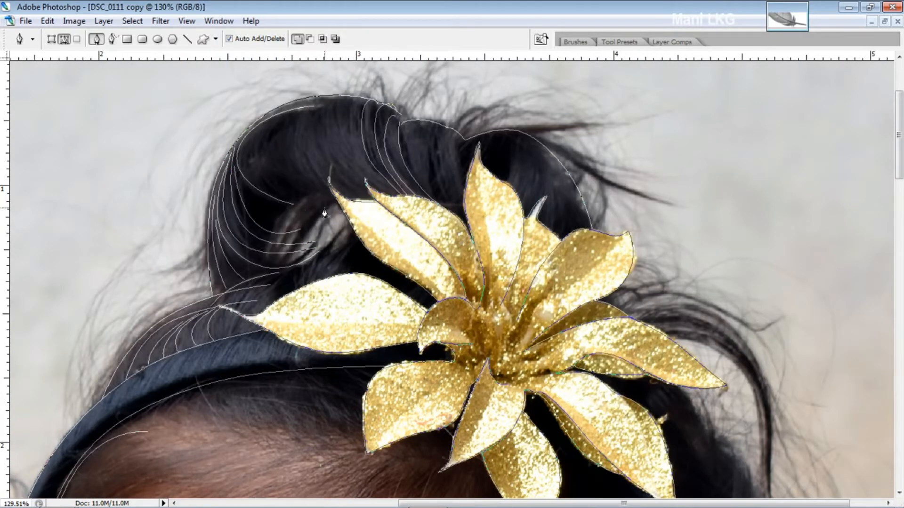
Step: Draw strands curving from the bun's upper-left crest down to the edge of the opening
click(318, 209)
drag(268, 123, 312, 212)
click(281, 246)
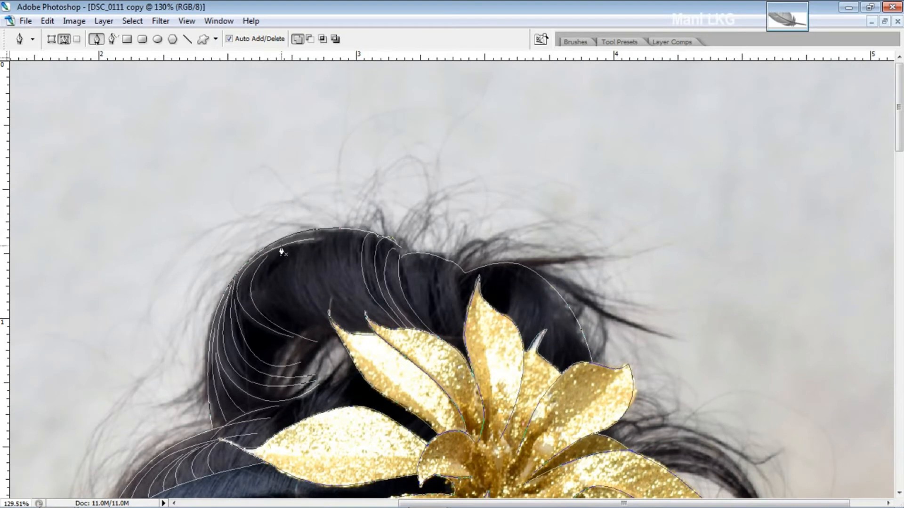
drag(318, 342, 342, 354)
click(324, 340)
drag(281, 245, 367, 167)
ctrl+click(320, 161)
click(367, 332)
ctrl+click(350, 241)
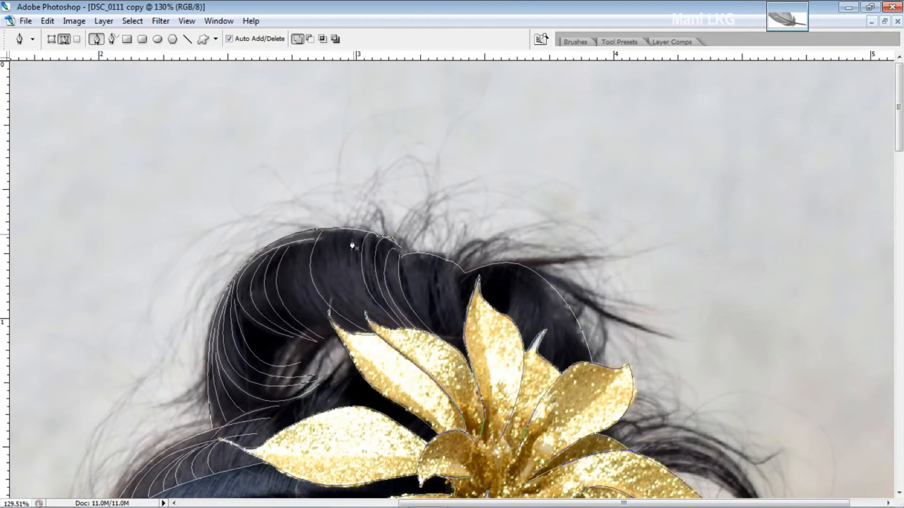
Step: Fill the gaps on the bun's large left lobe with further curved strands running down from the crest
click(344, 230)
drag(371, 331, 448, 389)
ctrl+click(302, 239)
click(305, 232)
drag(328, 326, 393, 374)
ctrl+click(292, 251)
click(292, 244)
mouse_move(326, 329)
mouse_down()
mouse_move(388, 363)
mouse_move(370, 353)
mouse_move(443, 376)
mouse_up()
ctrl+click(359, 238)
click(361, 234)
ctrl+click(403, 214)
Step: Draw strands down the bun's middle section, from its top outline to the petals beside the top petal
mouse_move(415, 196)
mouse_down()
mouse_move(354, 61)
mouse_move(359, 178)
mouse_up()
click(397, 330)
drag(380, 241, 406, 185)
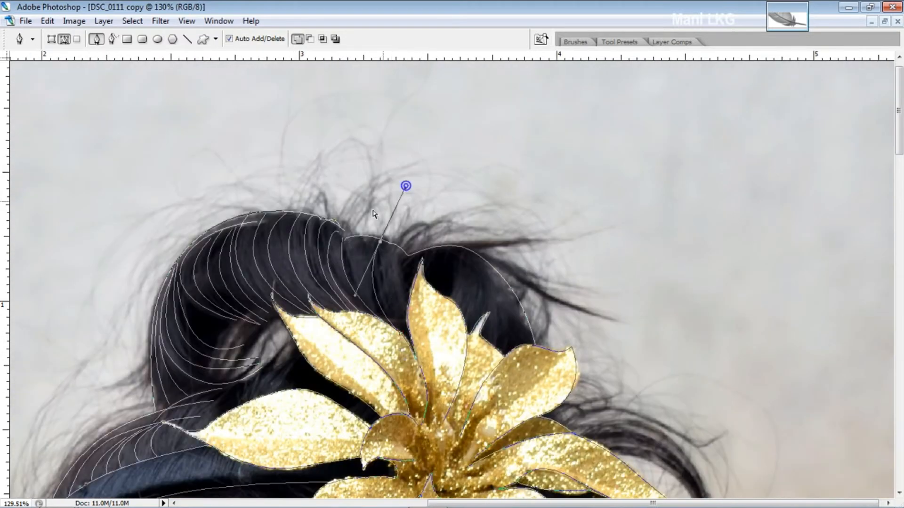
ctrl+click(367, 239)
click(363, 237)
drag(381, 323, 422, 387)
ctrl+click(401, 257)
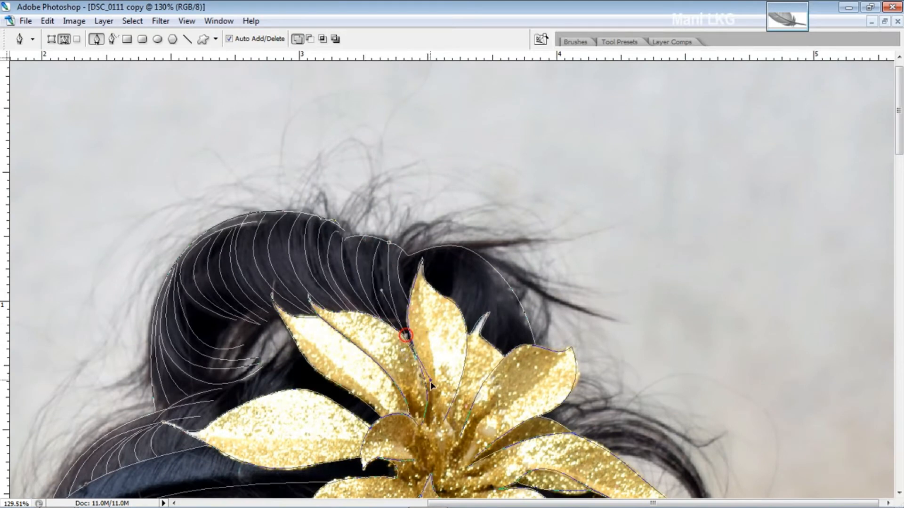
Step: Draw the first curved strands inside the bun's right lobe, following its outline behind the top petal
drag(434, 228, 429, 140)
scroll(330, 187, up, 2)
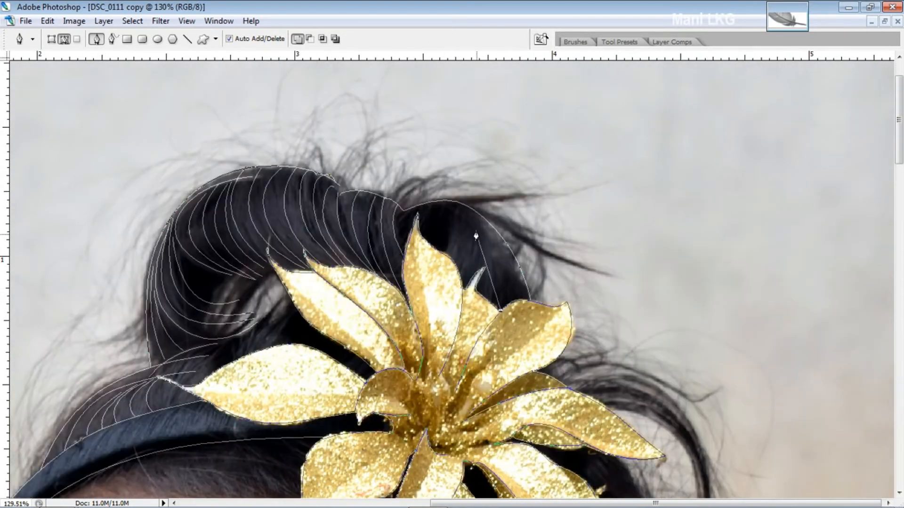
drag(467, 212, 411, 172)
ctrl+click(400, 226)
click(404, 246)
mouse_move(484, 221)
mouse_down()
mouse_move(580, 277)
mouse_move(563, 274)
mouse_up()
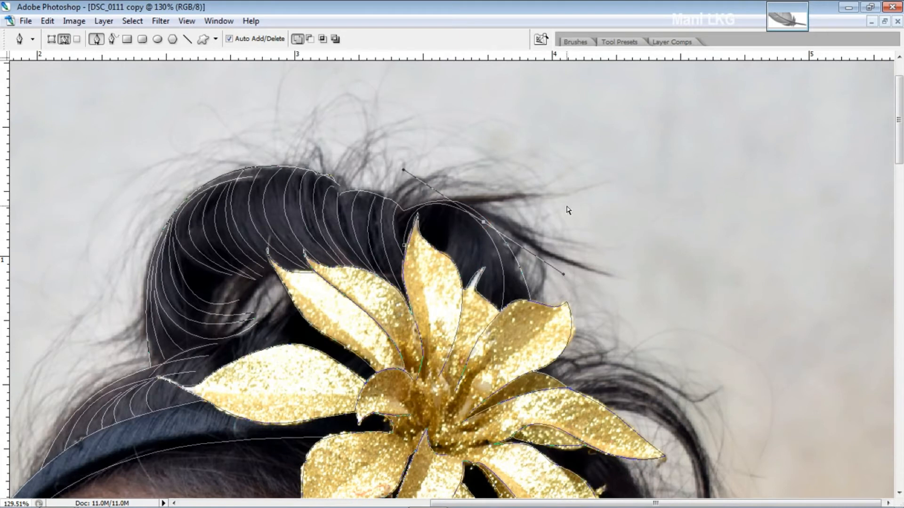
ctrl+click(567, 207)
Step: Add more strands to the bun's right lobe, running from the petals up to its top outline
click(465, 285)
ctrl+click(451, 175)
click(485, 296)
drag(470, 218, 444, 164)
ctrl+click(453, 166)
click(516, 298)
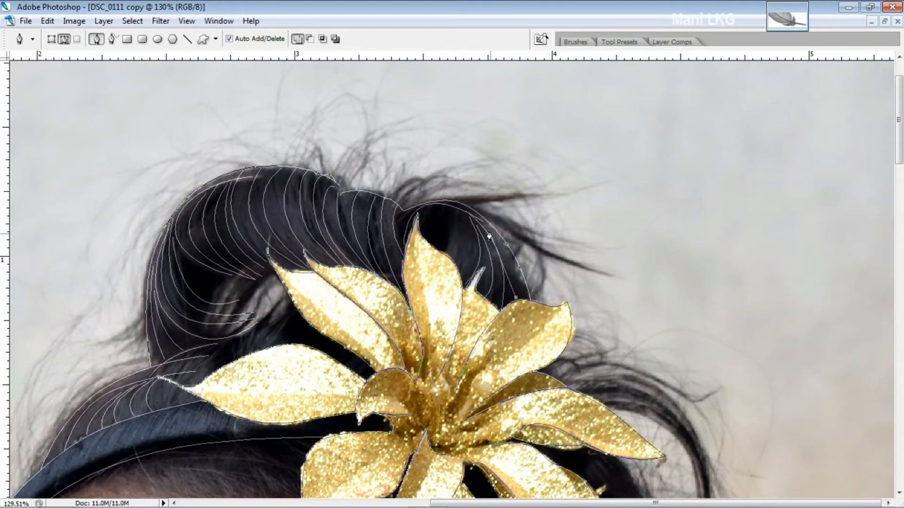
drag(480, 218, 448, 175)
ctrl+click(451, 177)
Step: Draw curved strands around the opening in the bun, beside the upper-left petals
scroll(518, 235, down, 5)
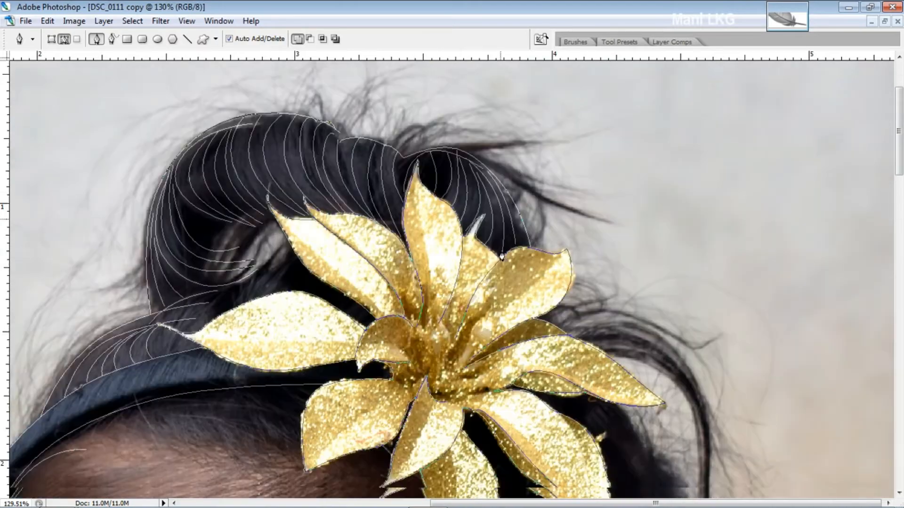
drag(446, 347, 489, 264)
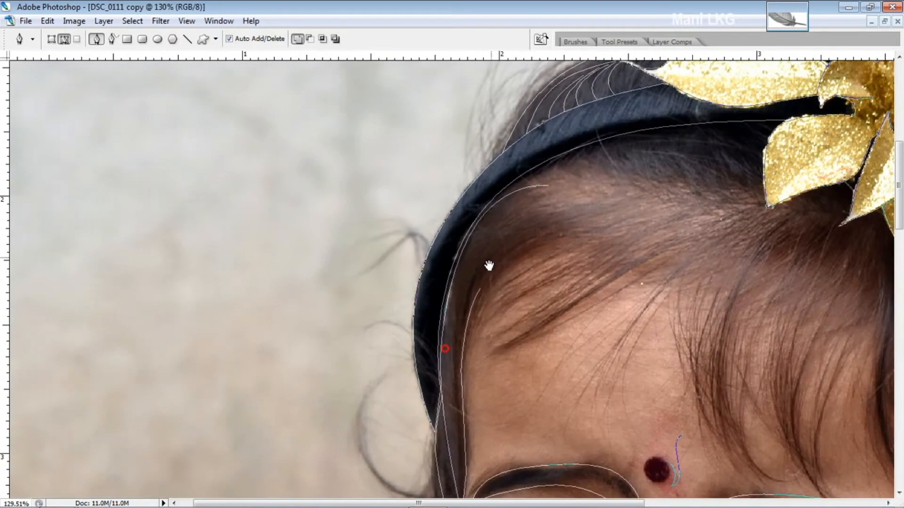
drag(716, 71, 393, 311)
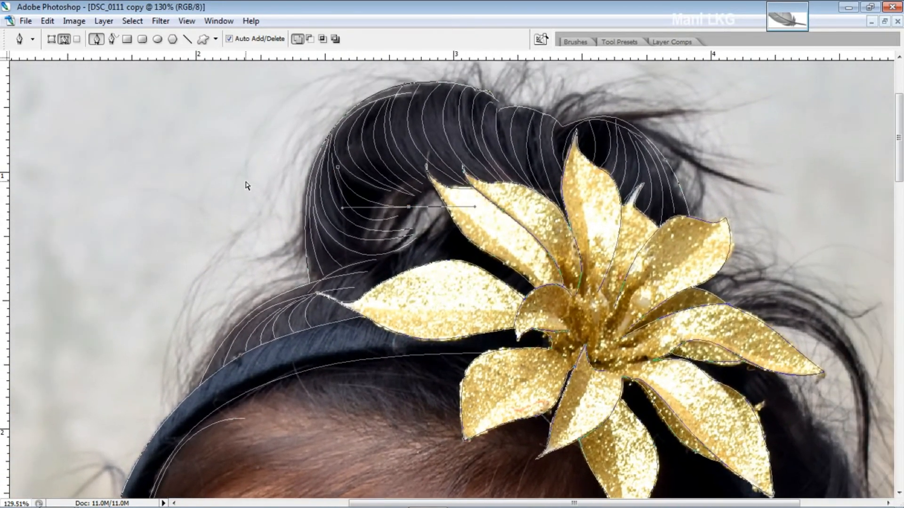
key(Escape)
click(436, 262)
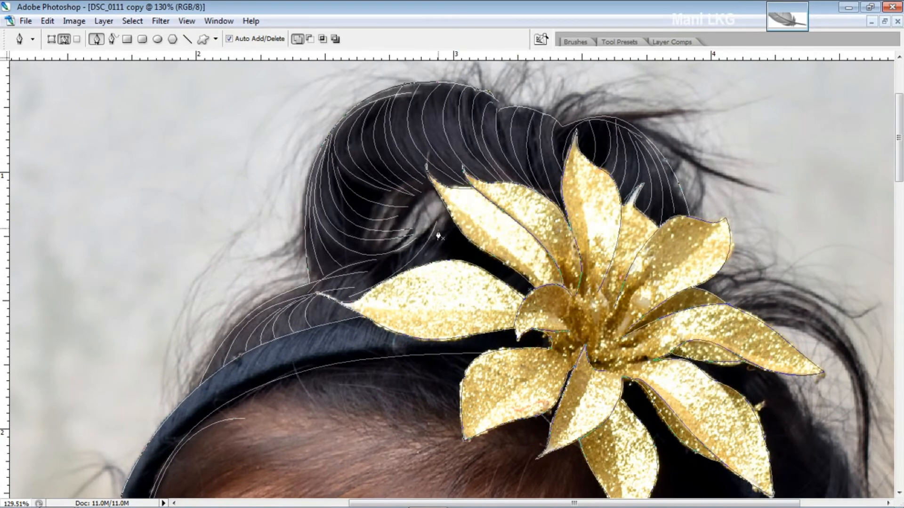
drag(427, 188, 381, 146)
key(Escape)
click(390, 262)
drag(426, 196, 401, 150)
key(Escape)
Step: Draw short crosswise lines across the headband from its lower-left end up to the left petal
drag(333, 333, 425, 245)
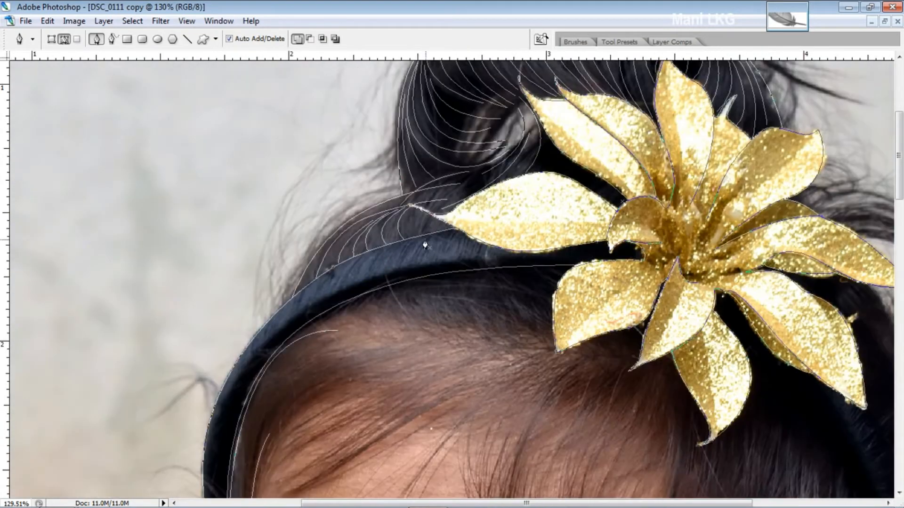
key(Escape)
drag(288, 390, 407, 281)
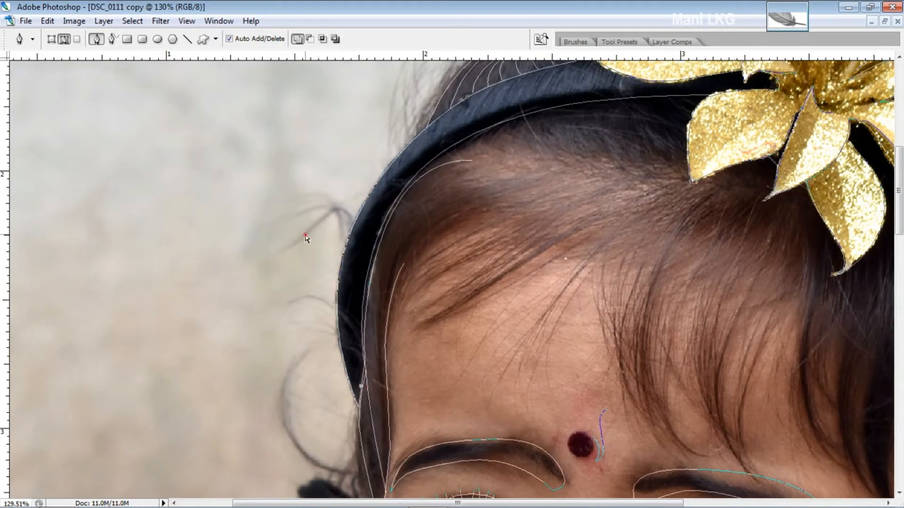
drag(344, 366, 307, 399)
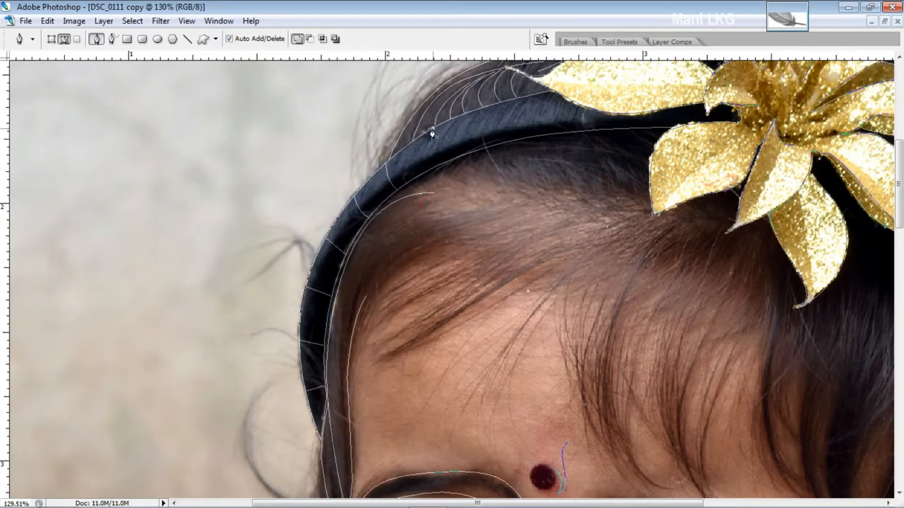
ctrl+click(517, 140)
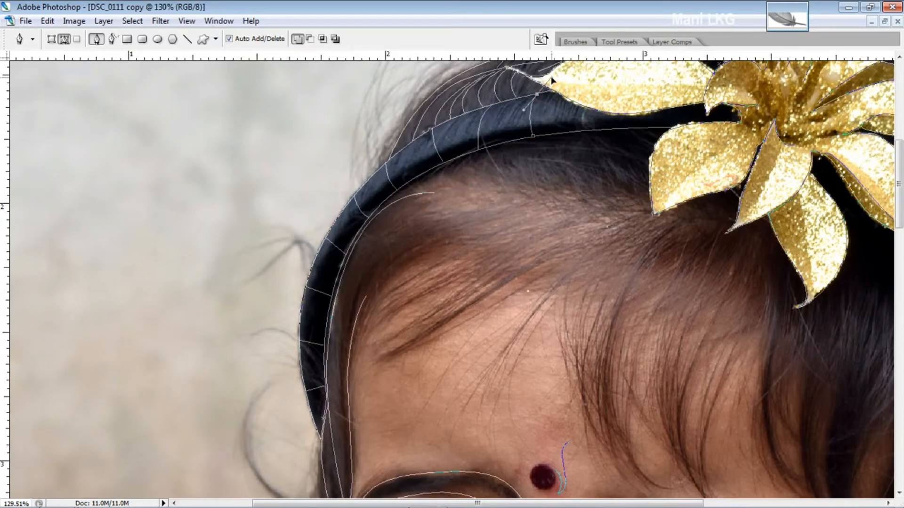
Step: Trace the outer and inner edges of the headband's right part, from the lower-right petal to its pointed lower end
scroll(559, 307, down, 2)
scroll(579, 297, right, 3)
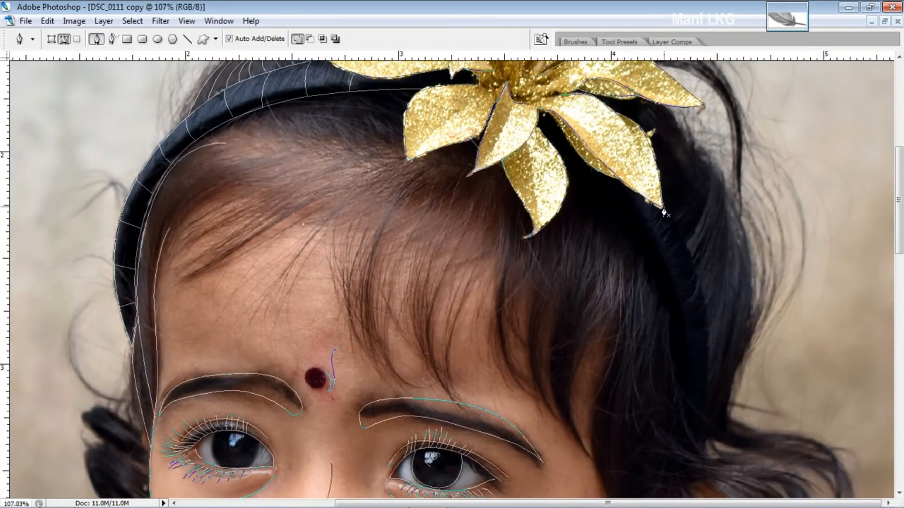
scroll(708, 319, down, 3)
drag(708, 319, 687, 308)
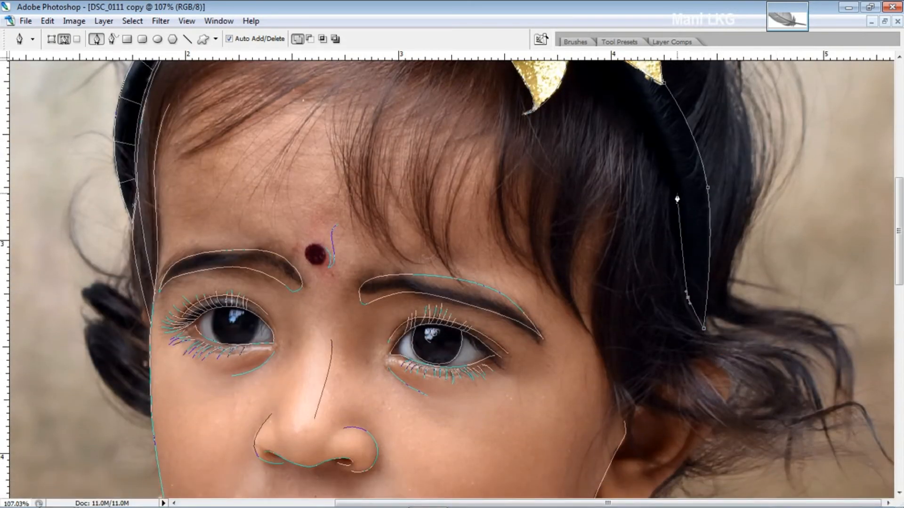
scroll(677, 199, up, 3)
drag(672, 206, 624, 184)
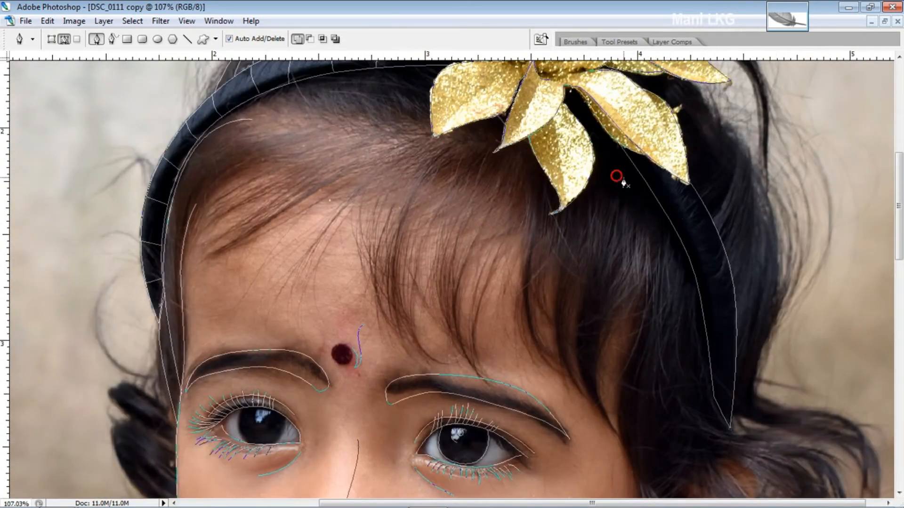
Step: Draw short crosswise lines across the headband's right part, from the lower-right petal to its lower end
scroll(624, 184, up, 2)
scroll(626, 228, right, 1)
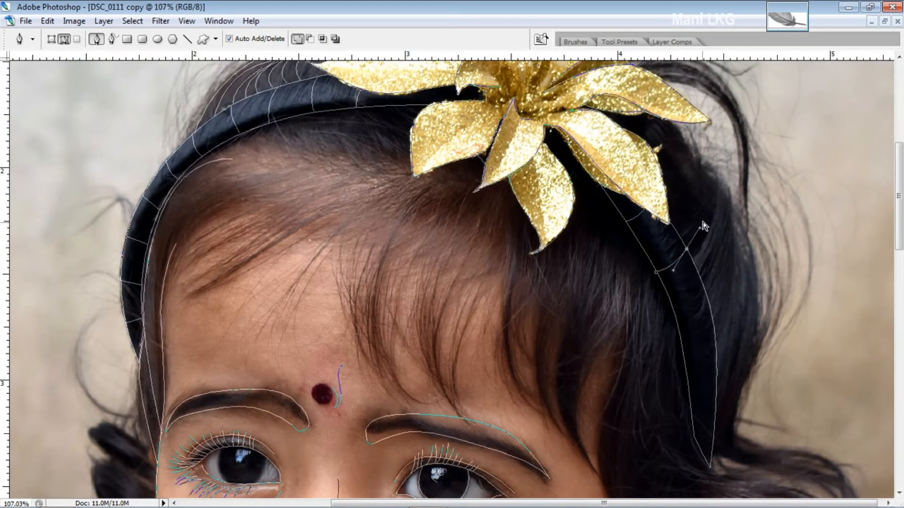
scroll(703, 298, down, 3)
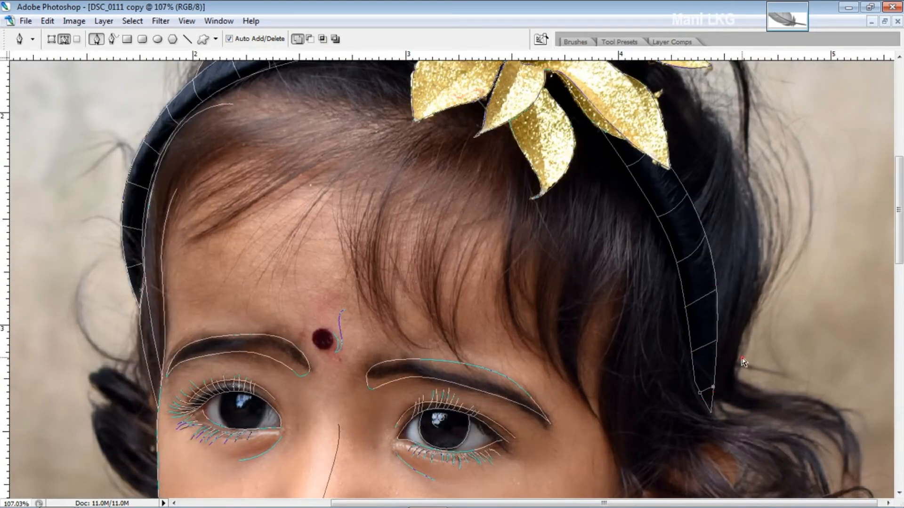
Step: Draw long curved strands from the left temple up along the hairline, inside the headband's left part
scroll(743, 361, down, 8)
scroll(743, 362, left, 7)
scroll(743, 361, up, 13)
scroll(743, 361, right, 3)
drag(307, 255, 328, 247)
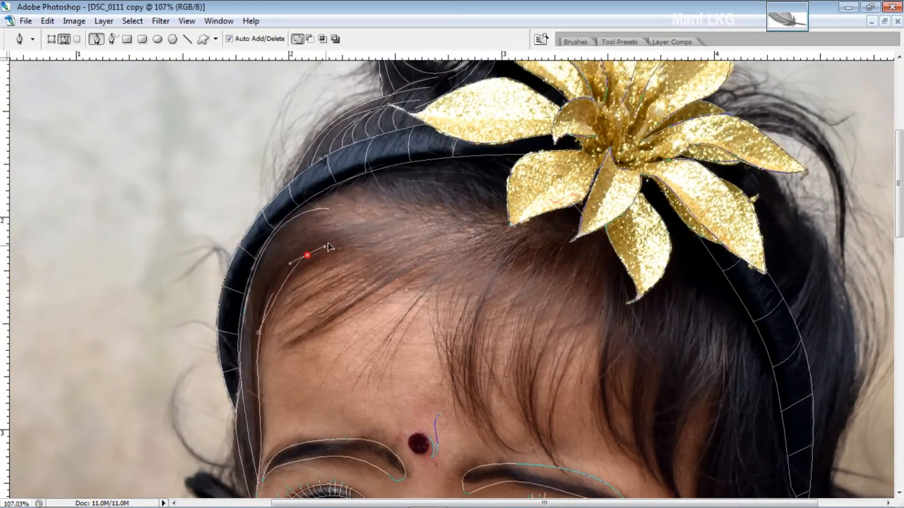
drag(411, 226, 413, 229)
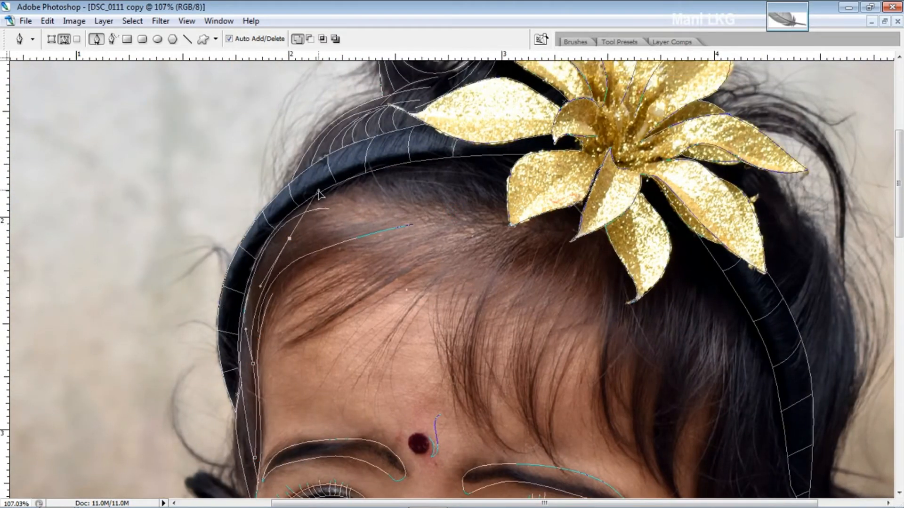
click(360, 212)
drag(361, 232, 442, 221)
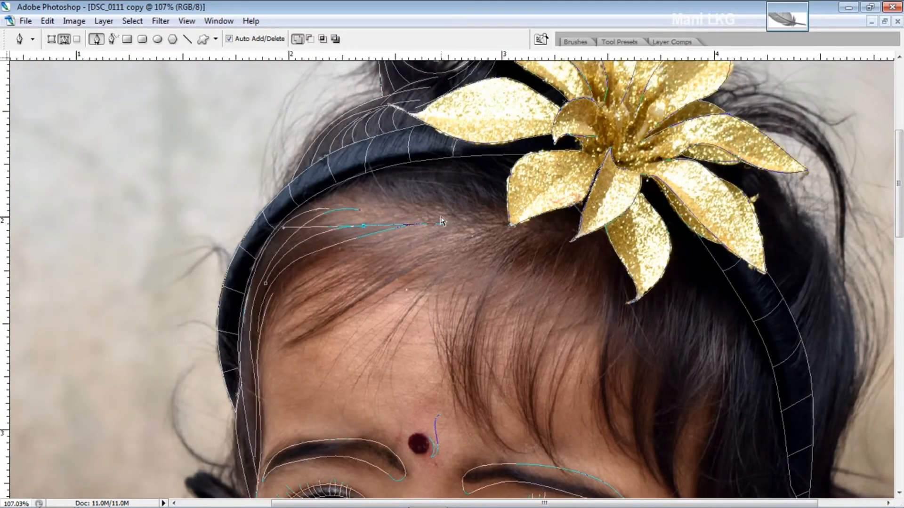
Step: Draw curved strands from the headband's inner edge down to the hairline, beside the lower-left petal
drag(431, 159, 416, 96)
scroll(432, 337, up, 4)
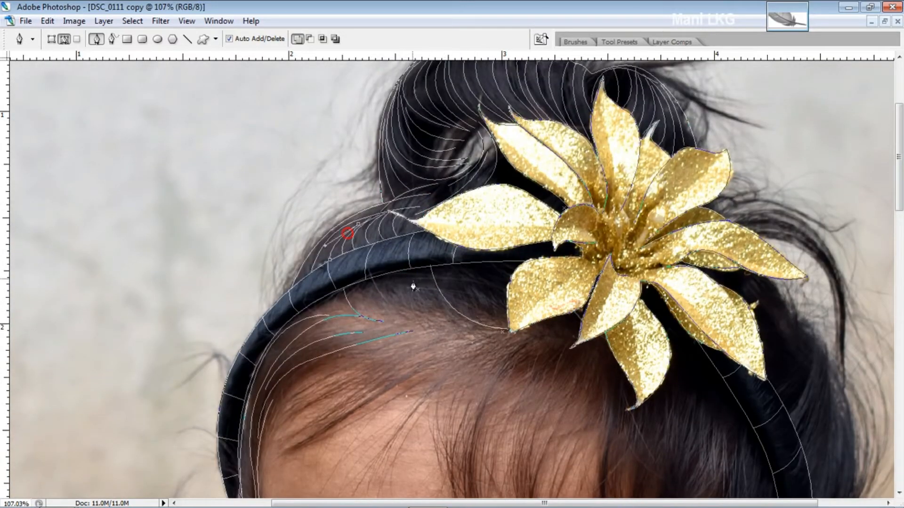
drag(400, 271, 385, 206)
ctrl+click(361, 287)
drag(430, 314, 491, 302)
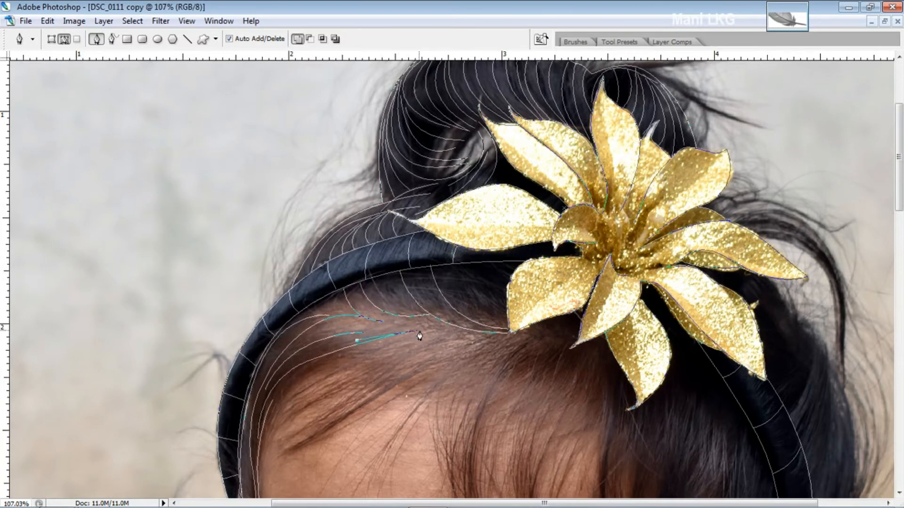
Step: Draw strands from the lower-left petal's tip sweeping diagonally down across the left side of the forehead
scroll(419, 325, down, 3)
click(490, 243)
drag(368, 305, 319, 342)
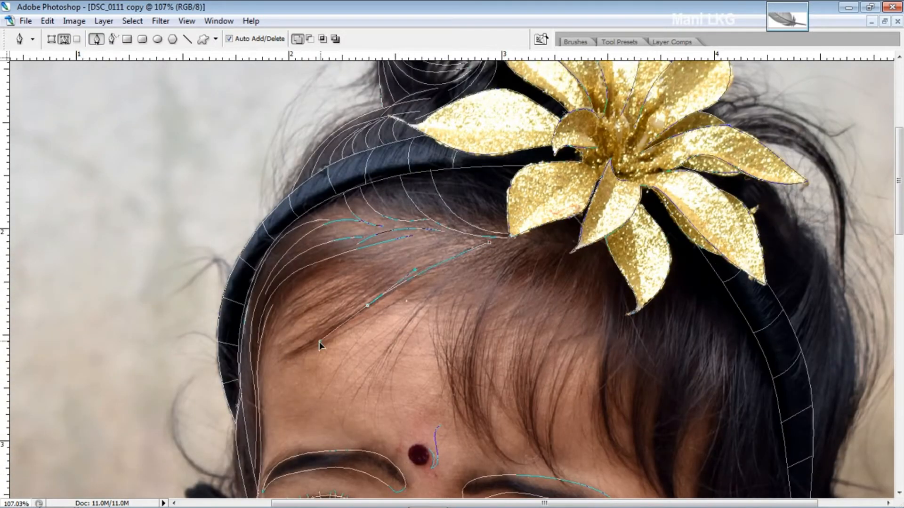
click(278, 361)
ctrl+click(171, 313)
click(500, 245)
click(313, 431)
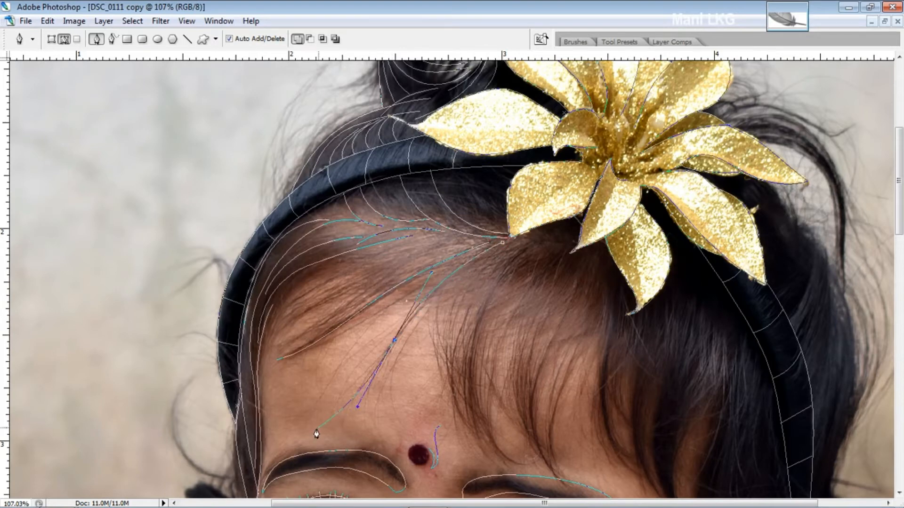
Step: Fill the swept hair above the left side of the forehead with more strands converging below the lower-left petal
scroll(424, 403, left, 4)
click(604, 245)
click(478, 290)
click(422, 334)
click(381, 360)
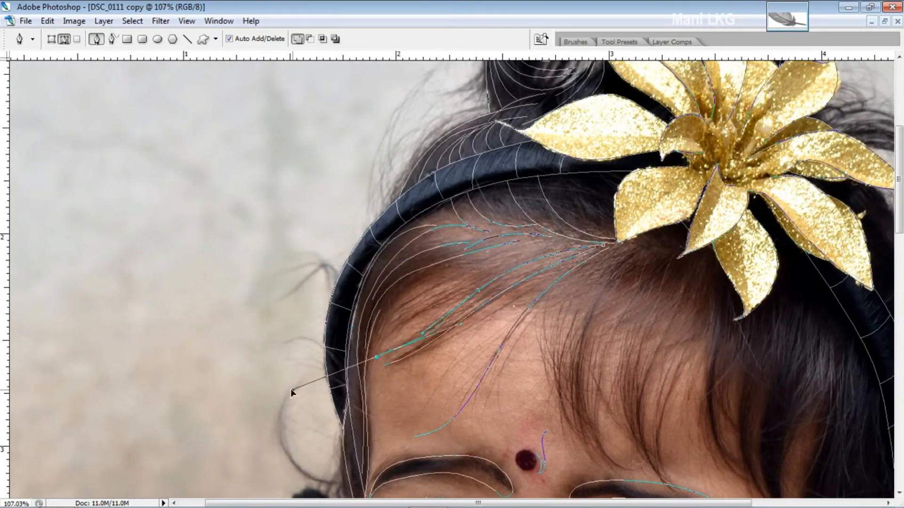
scroll(418, 359, right, 3)
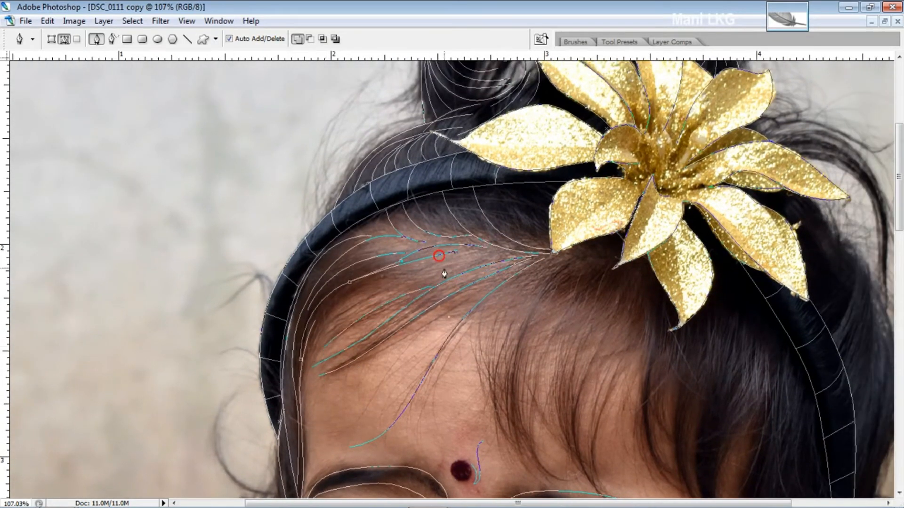
drag(438, 265, 493, 251)
Step: Draw fringe strands from below the lower-left petal down the middle of the forehead toward the right eyebrow
drag(528, 316, 426, 212)
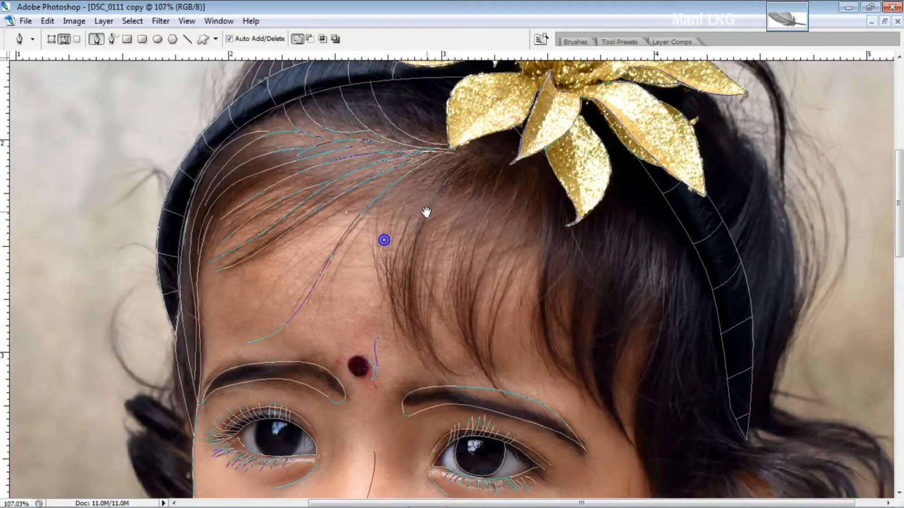
scroll(404, 318, up, 2)
click(476, 192)
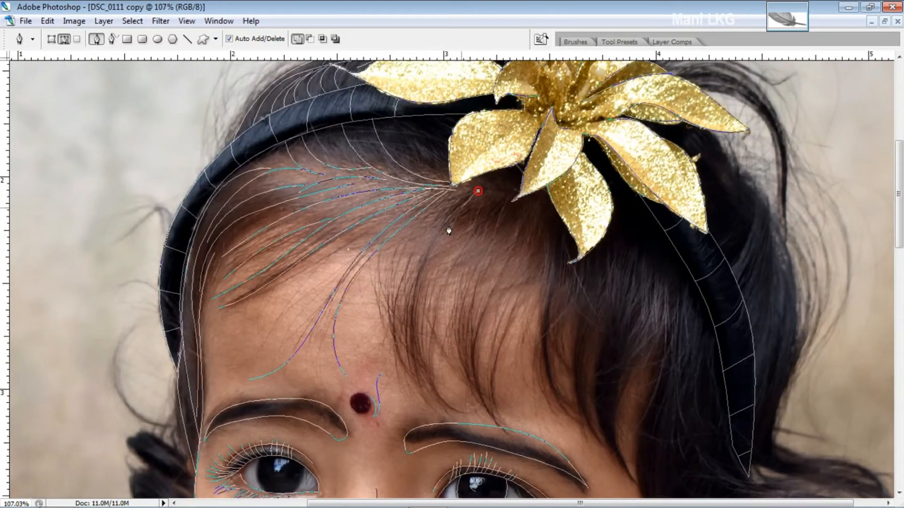
drag(454, 411, 491, 414)
drag(495, 290, 492, 245)
drag(452, 159, 521, 159)
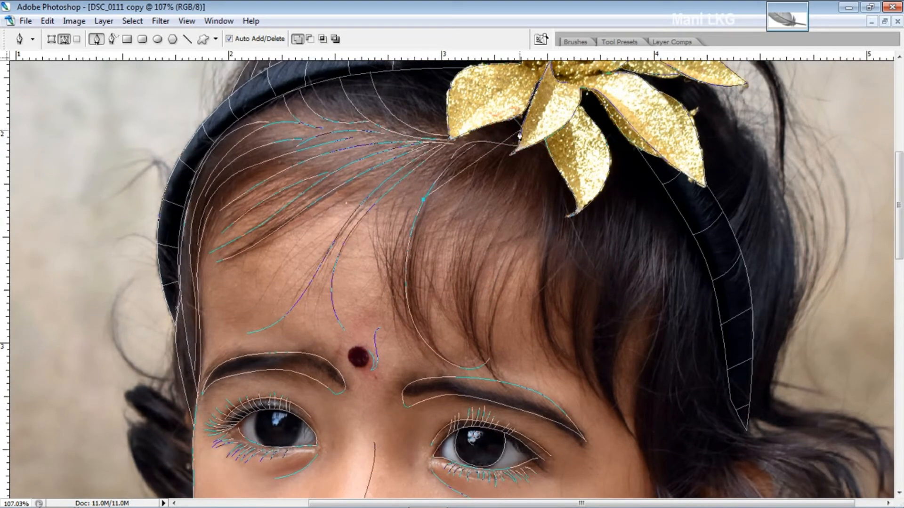
Step: Undo the misplaced strand points and add thin strands above the bindi and across the upper-left forehead
key(ctrl+alt+z)
drag(449, 144, 512, 121)
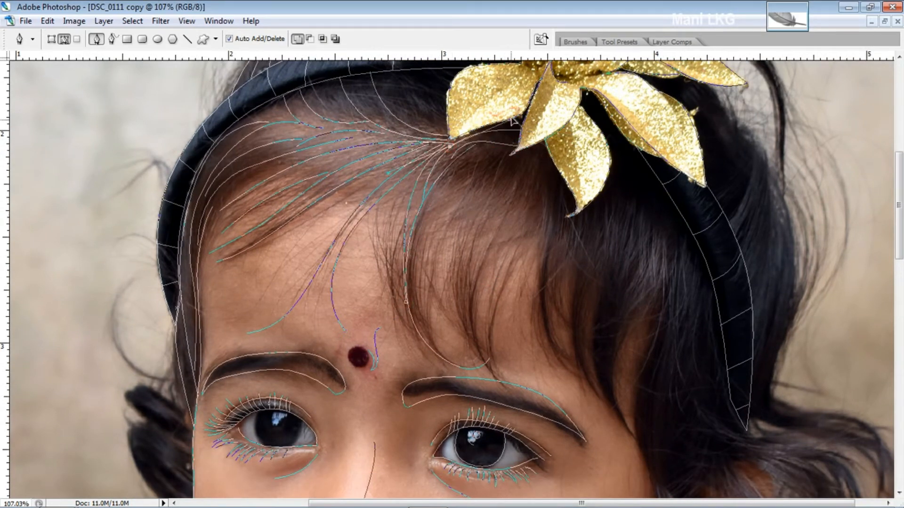
key(ctrl+alt+z)
drag(402, 198, 383, 257)
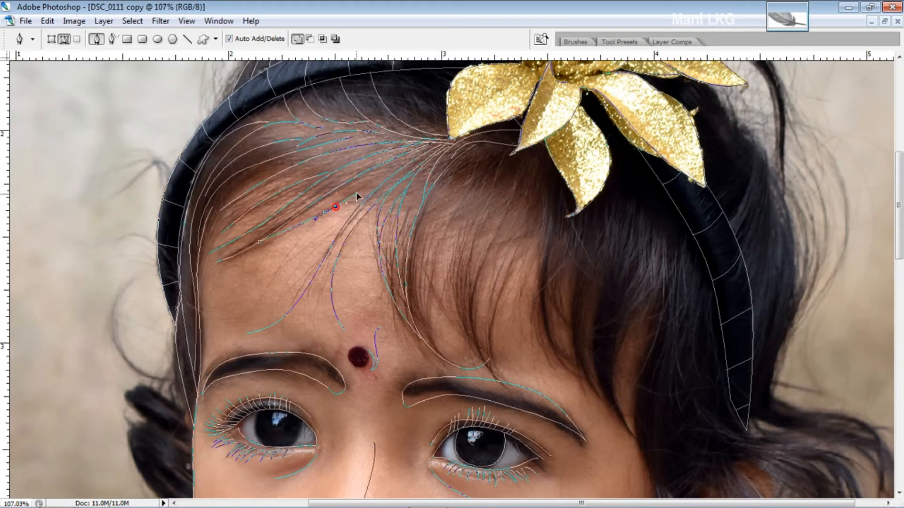
Step: Draw a group of nearly parallel fringe strands from under the flower down to the inner part of the right eyebrow
scroll(450, 174, right, 2)
scroll(443, 174, up, 1)
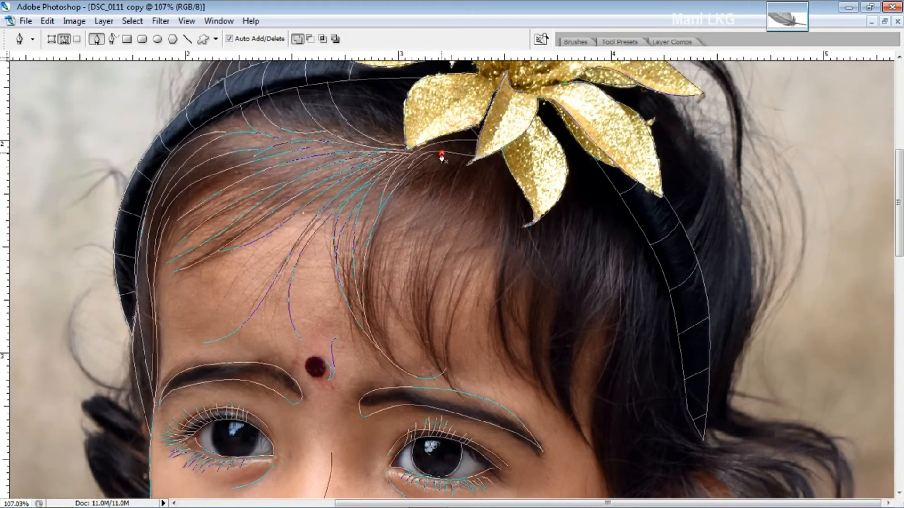
drag(442, 159, 411, 382)
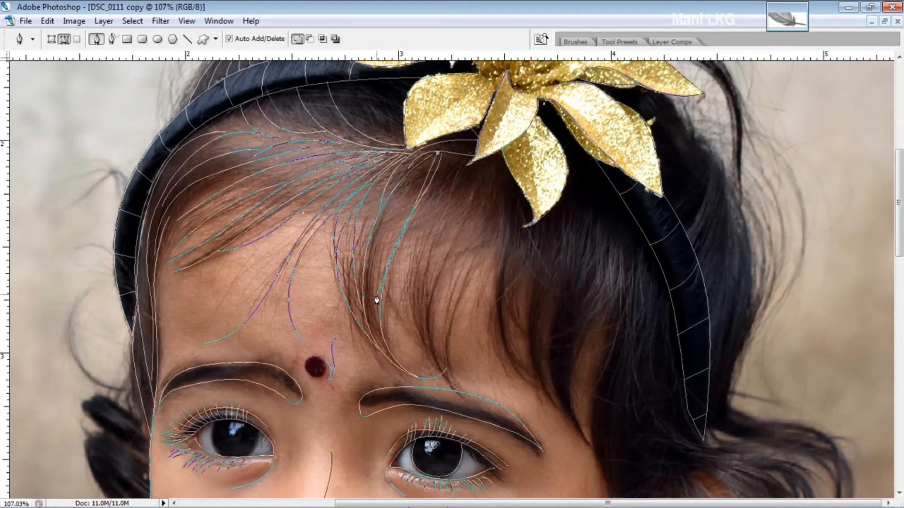
drag(421, 347, 430, 355)
drag(419, 310, 465, 402)
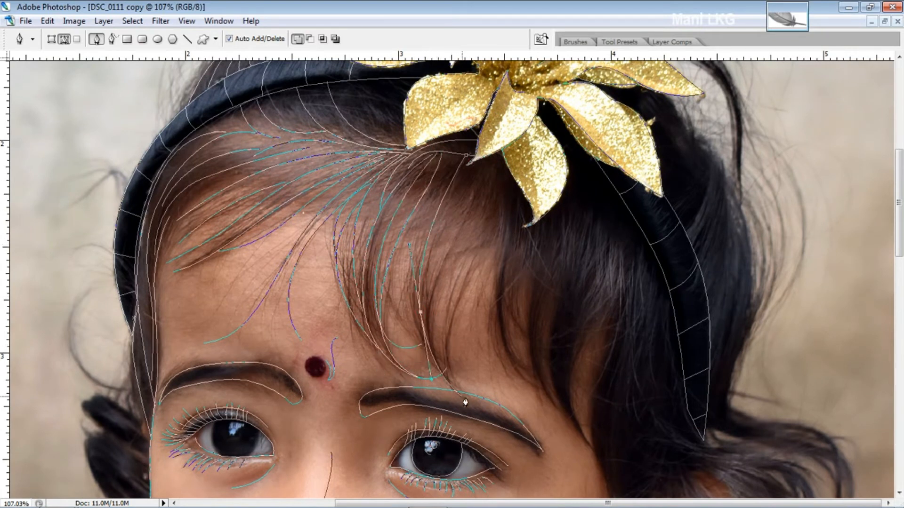
click(449, 170)
drag(414, 312, 429, 369)
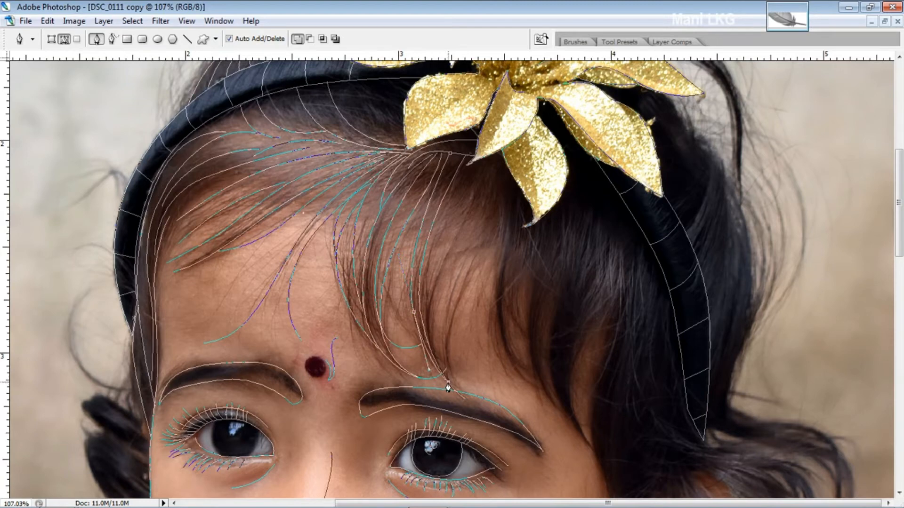
drag(382, 249, 383, 174)
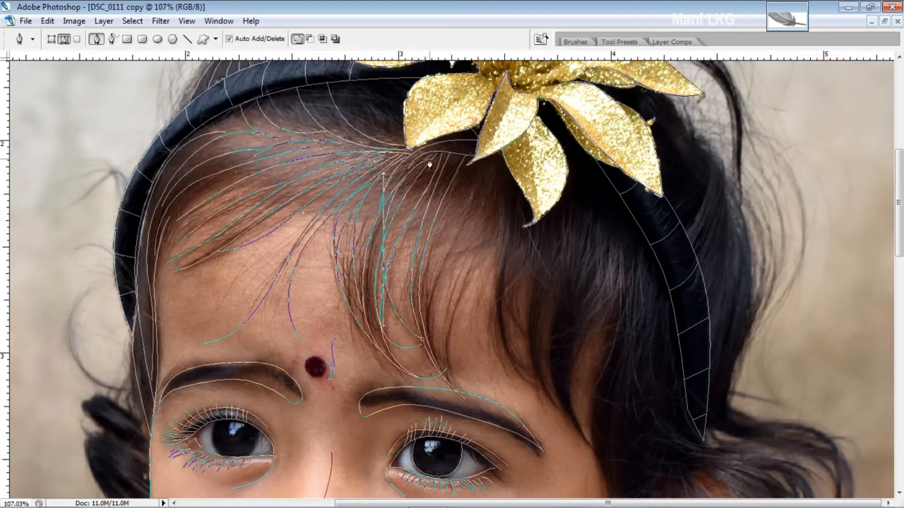
key(Escape)
Step: Draw fringe strands from the middle lower petal's tip curving down to just above the right eyebrow
scroll(457, 146, down, 1)
click(488, 125)
drag(460, 196, 434, 234)
drag(432, 319, 440, 350)
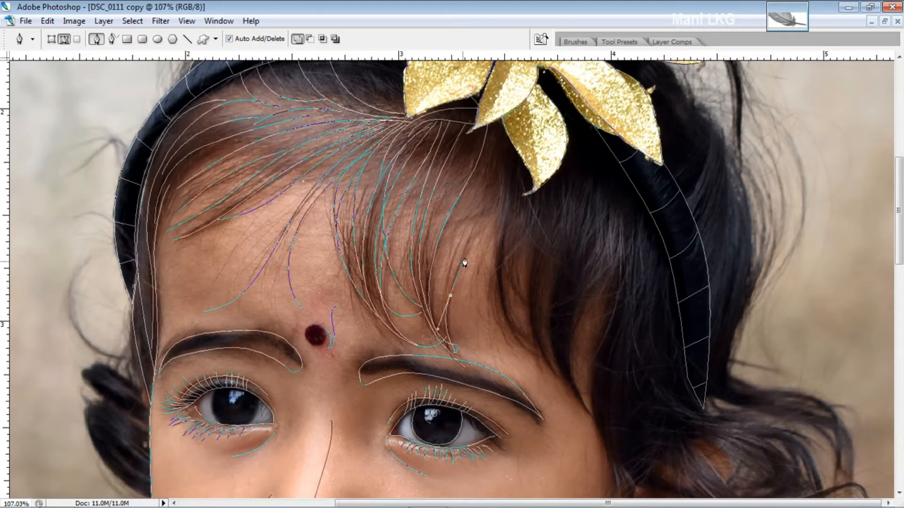
drag(446, 256, 466, 361)
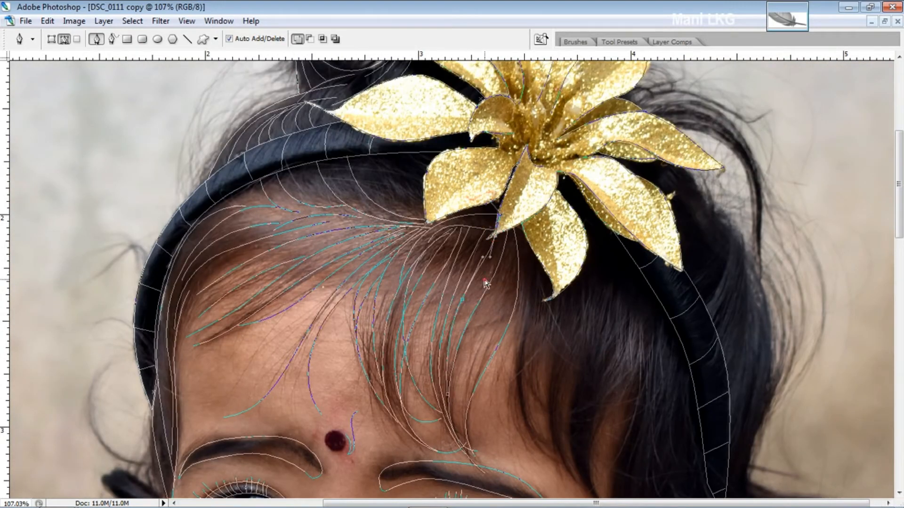
scroll(494, 226, down, 1)
scroll(513, 207, up, 1)
click(512, 208)
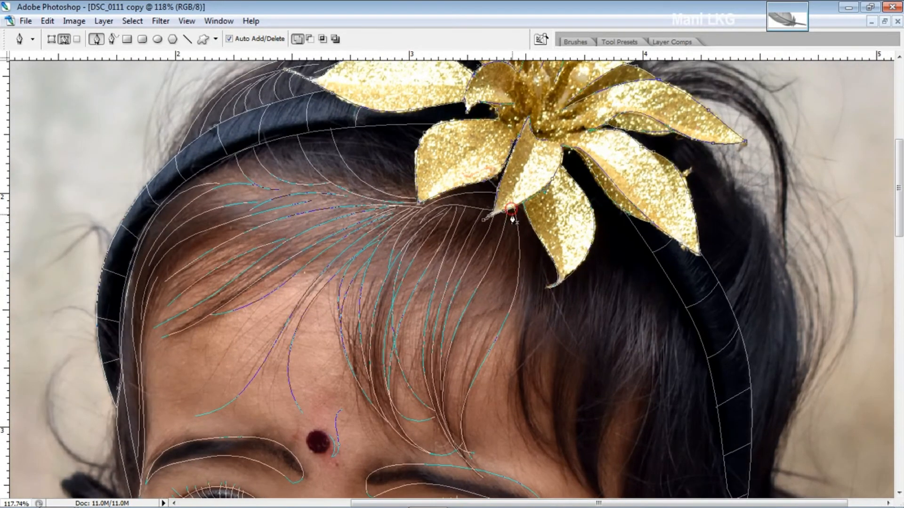
drag(511, 211, 452, 437)
Step: Draw strands between the two lower petals' tips, curving down along the dark lock above the right eyebrow
scroll(549, 432, down, 3)
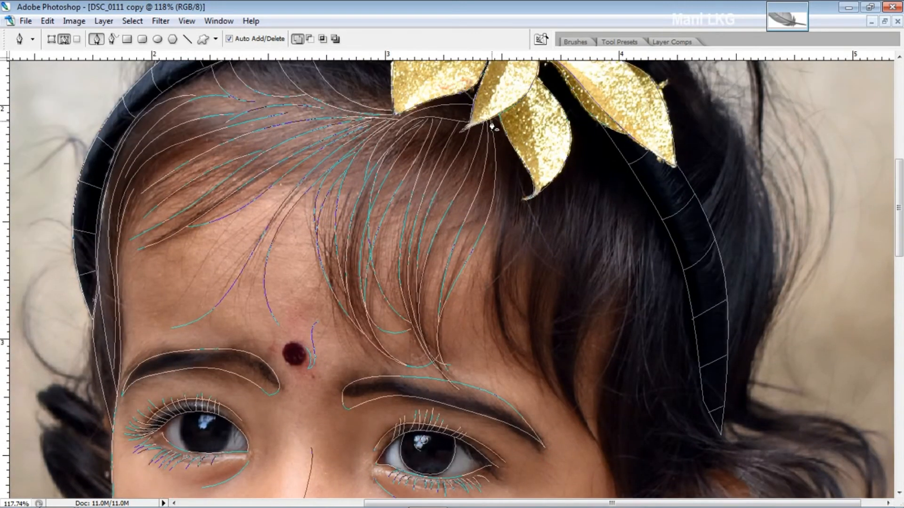
click(492, 122)
drag(500, 335, 508, 369)
click(546, 380)
key(Escape)
drag(559, 336, 523, 320)
click(480, 135)
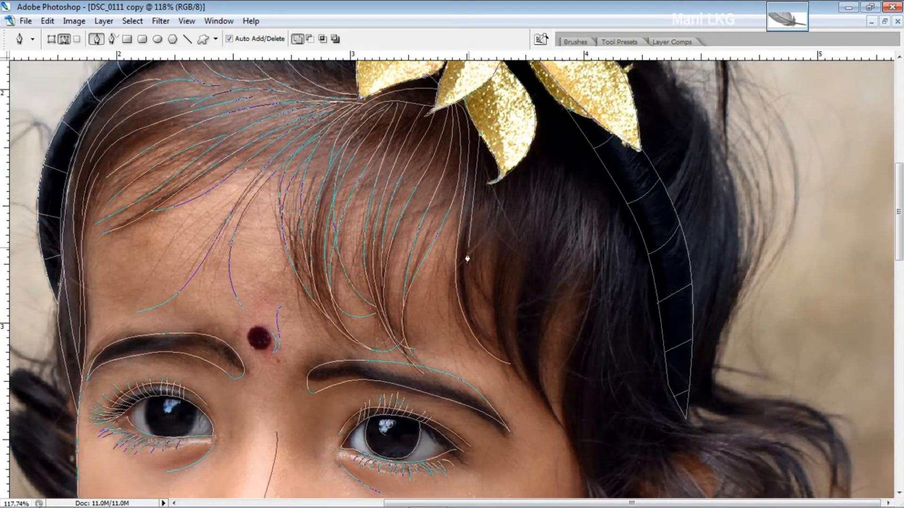
mouse_move(466, 261)
mouse_down()
mouse_move(455, 304)
mouse_move(494, 303)
mouse_move(503, 364)
mouse_up()
Step: Draw strands from the lowest petal's tip down through the fringe toward the right eyebrow's outer end
ctrl+click(539, 363)
click(503, 178)
click(527, 388)
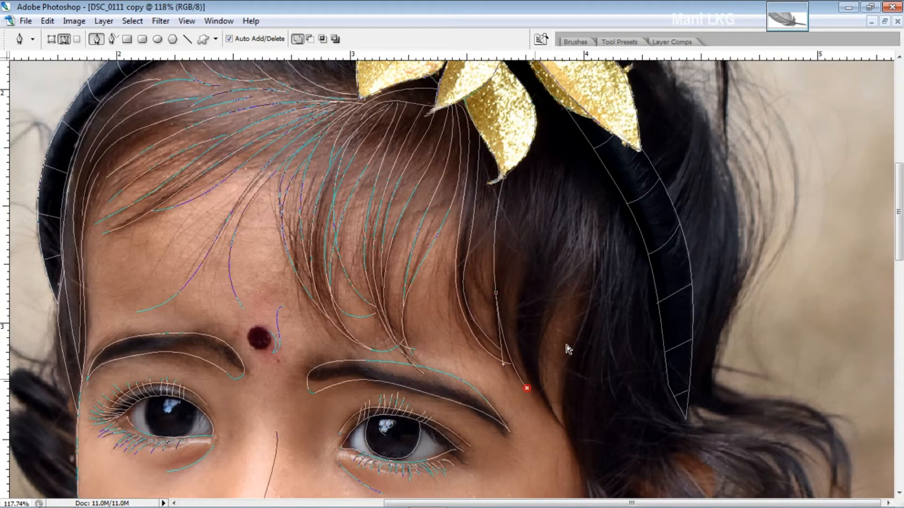
drag(482, 284, 505, 331)
ctrl+click(531, 240)
Step: Trace the outer and inner edges of the loose lock arching from behind the flower's right petals
scroll(531, 239, down, 2)
scroll(589, 182, up, 2)
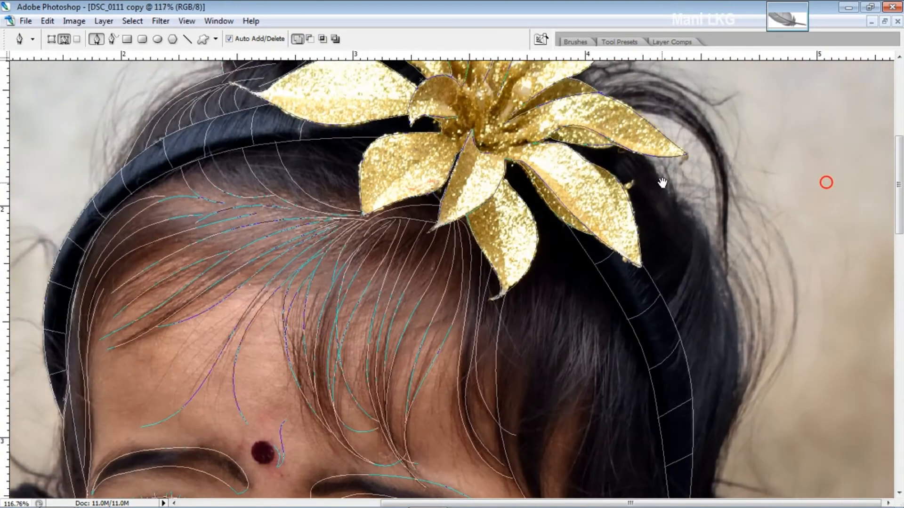
scroll(662, 183, up, 5)
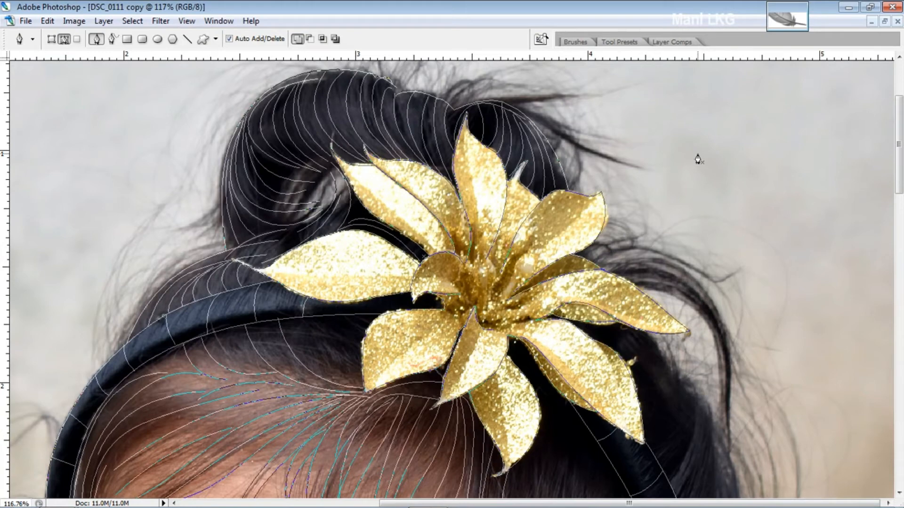
scroll(667, 349, down, 2)
scroll(720, 160, down, 1)
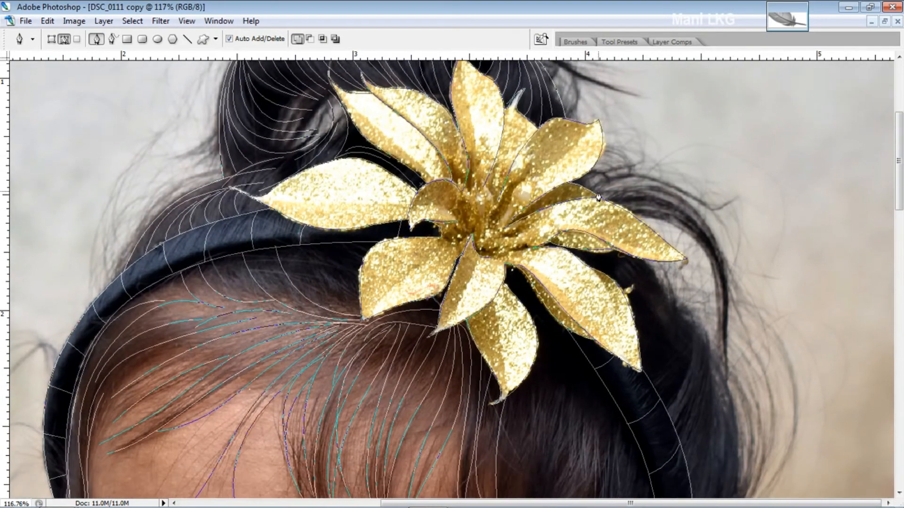
scroll(779, 252, down, 2)
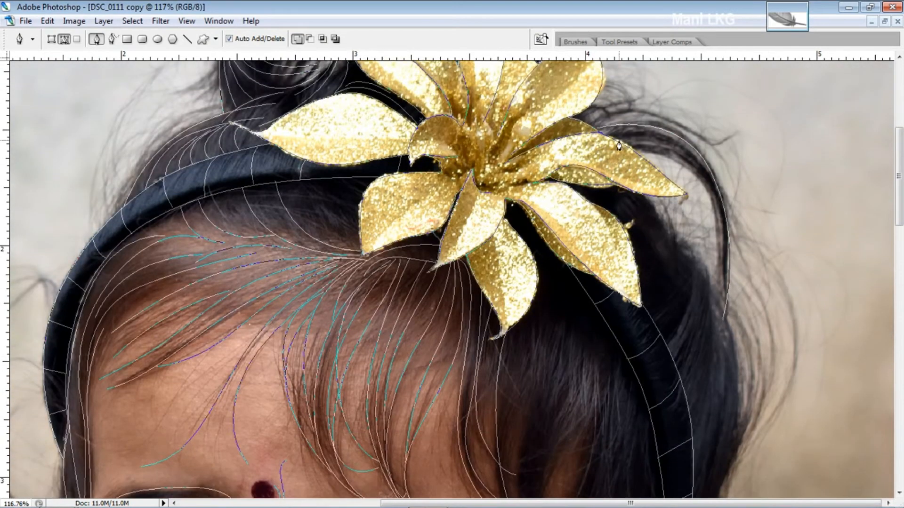
drag(707, 188, 725, 252)
scroll(716, 294, up, 2)
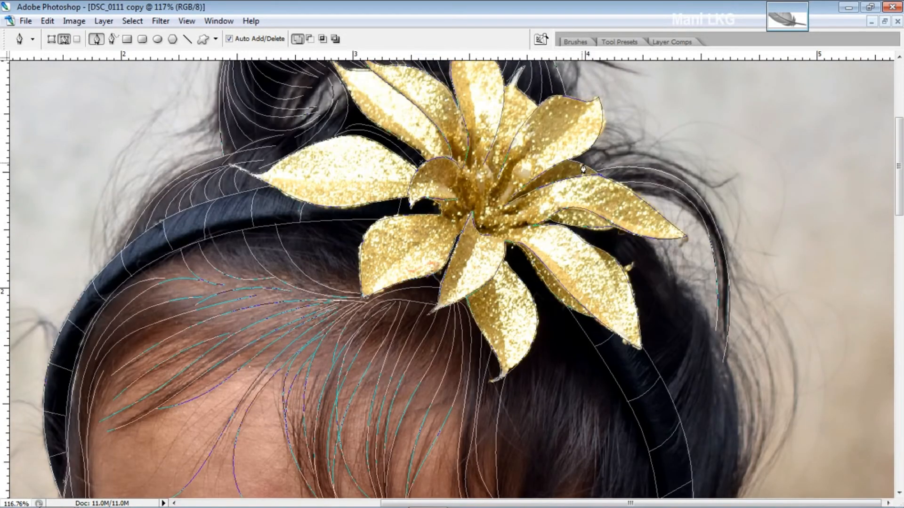
Step: Draw curved strands in the hair between the flower's right petals and the headband's outer edge
scroll(748, 294, down, 3)
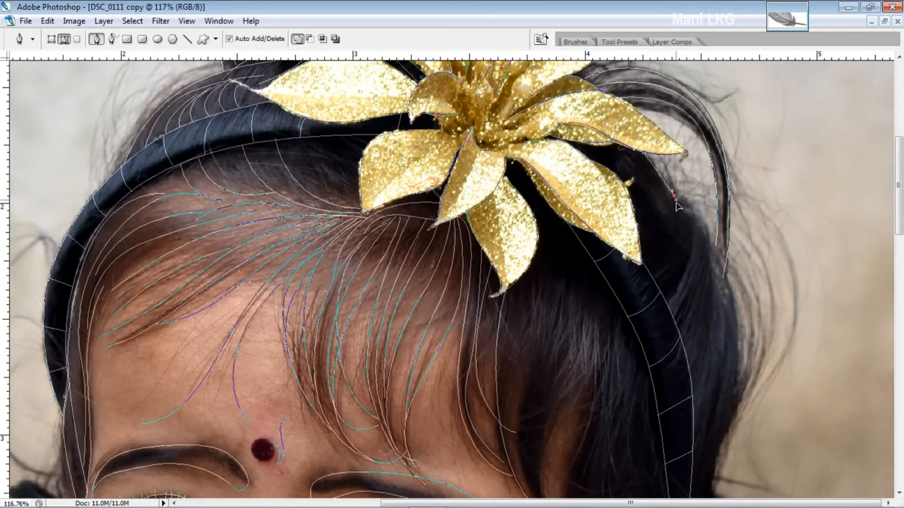
drag(676, 206, 679, 222)
click(663, 296)
drag(664, 296, 647, 326)
key(Escape)
click(653, 279)
drag(693, 226, 701, 181)
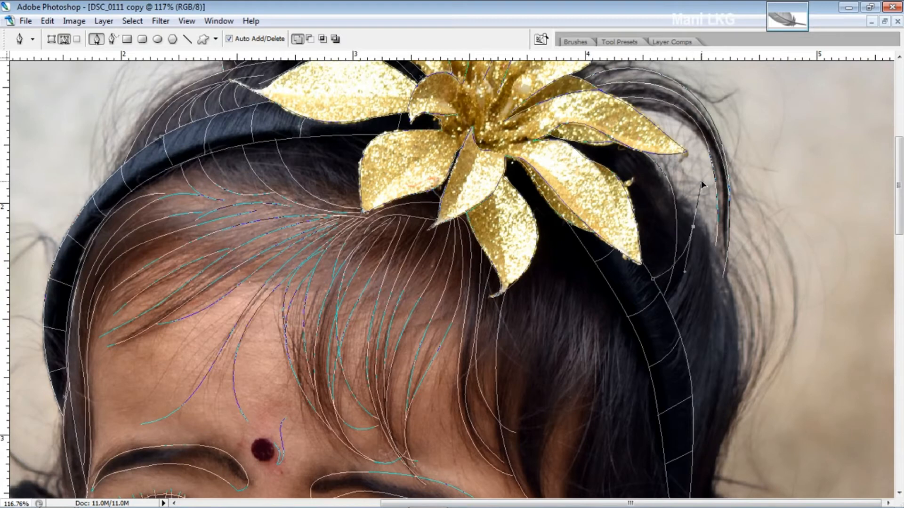
Step: Trace the hair's right outer edge from beside the flower down past the headband
scroll(706, 292, down, 1)
click(673, 166)
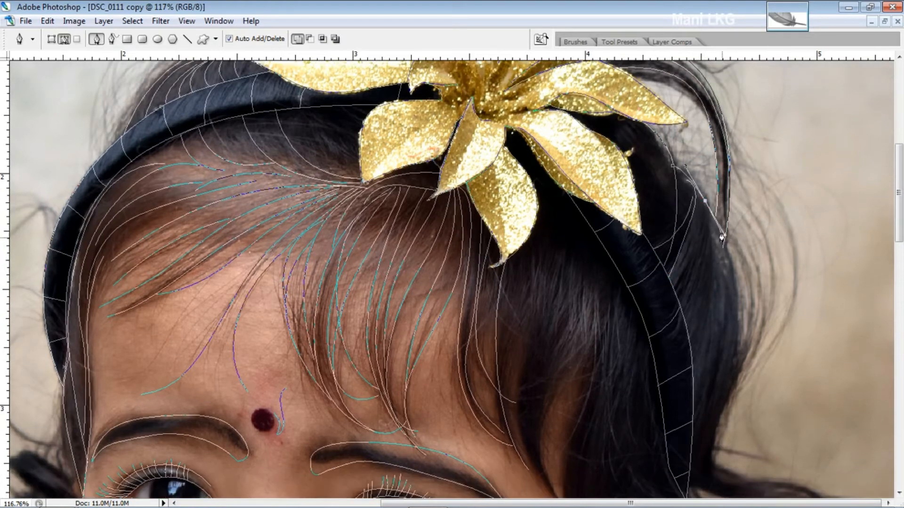
drag(733, 400, 720, 439)
scroll(721, 439, down, 5)
scroll(721, 439, down, 2)
Step: Continue the hair outline over the curls beside the ear, down to the end of the loose curl
click(756, 293)
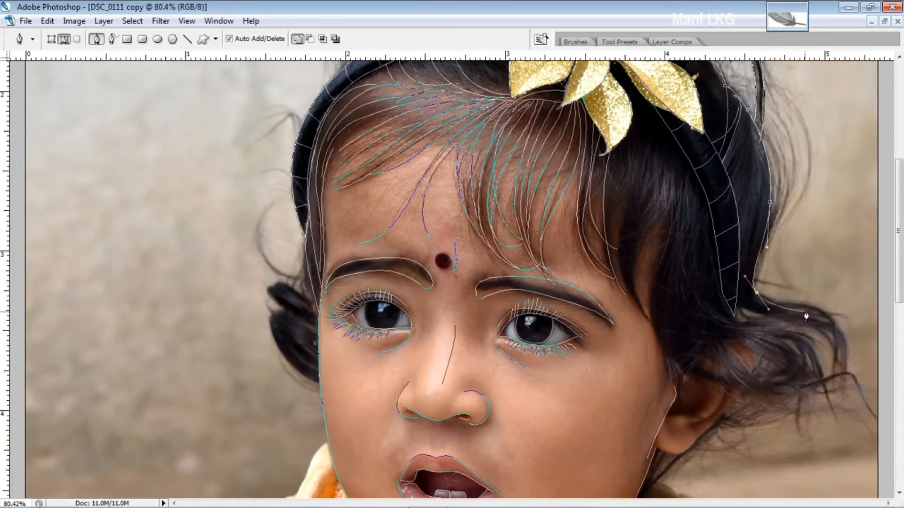
click(814, 308)
drag(834, 316, 842, 334)
click(827, 395)
click(856, 415)
scroll(838, 358, down, 3)
scroll(800, 236, up, 3)
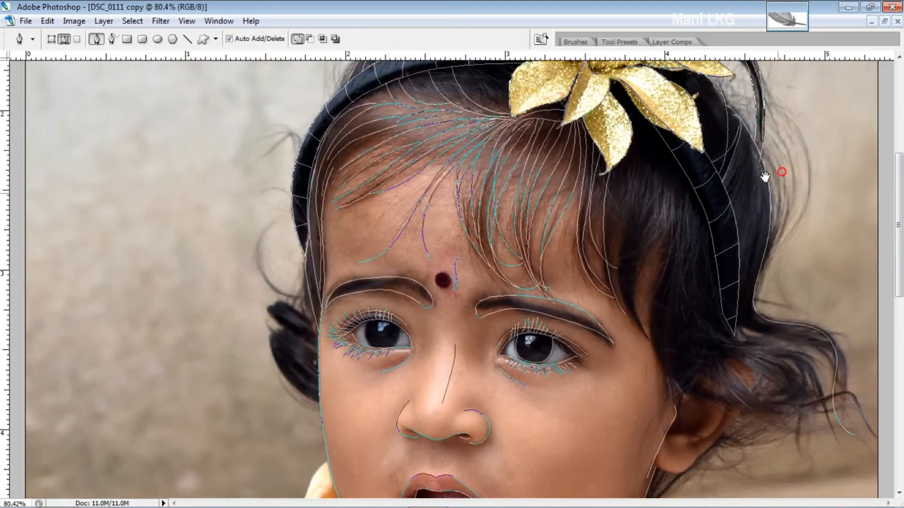
Step: Draw inner strands parallel to the hair's right outline, from beside the headband through the curls to the loose curl's tip
drag(748, 325, 767, 352)
drag(823, 352, 834, 382)
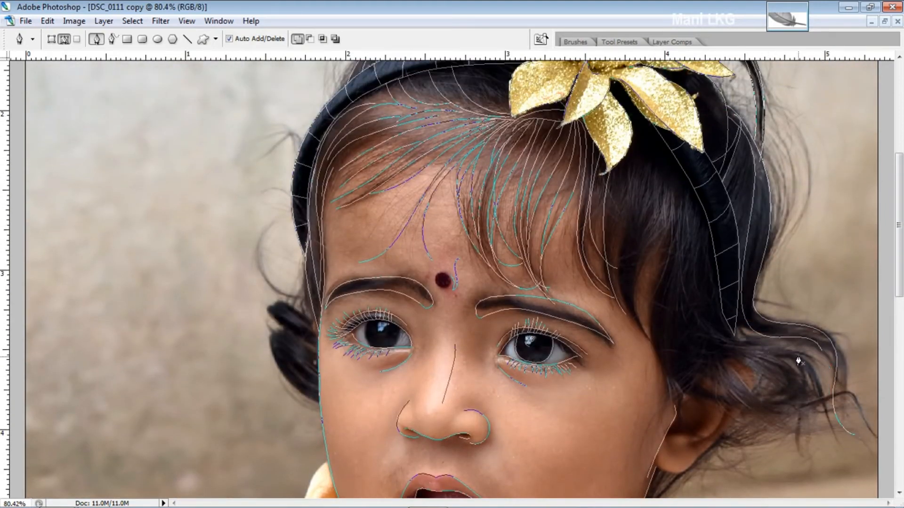
click(752, 336)
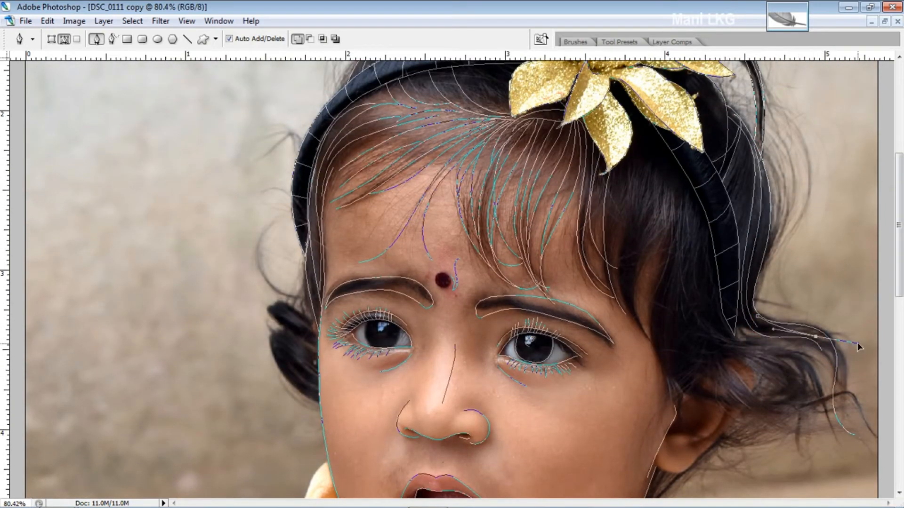
click(749, 299)
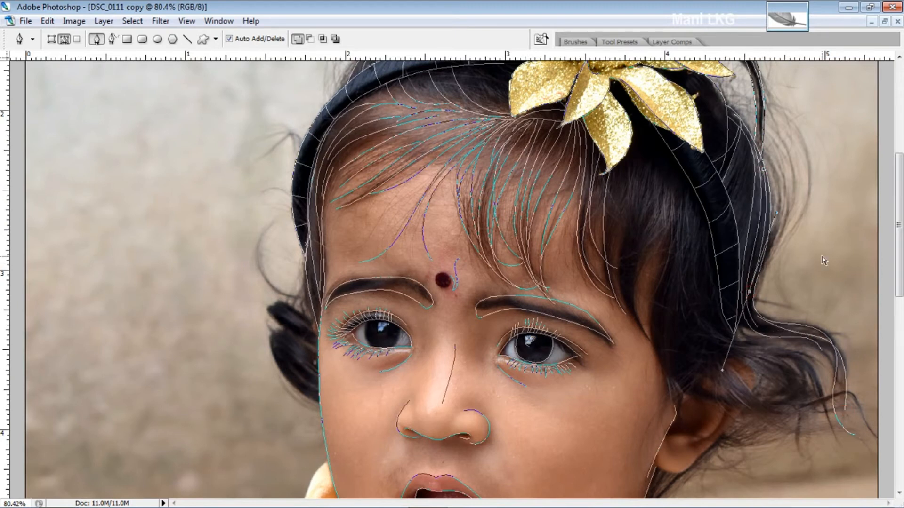
click(778, 338)
drag(850, 391, 853, 421)
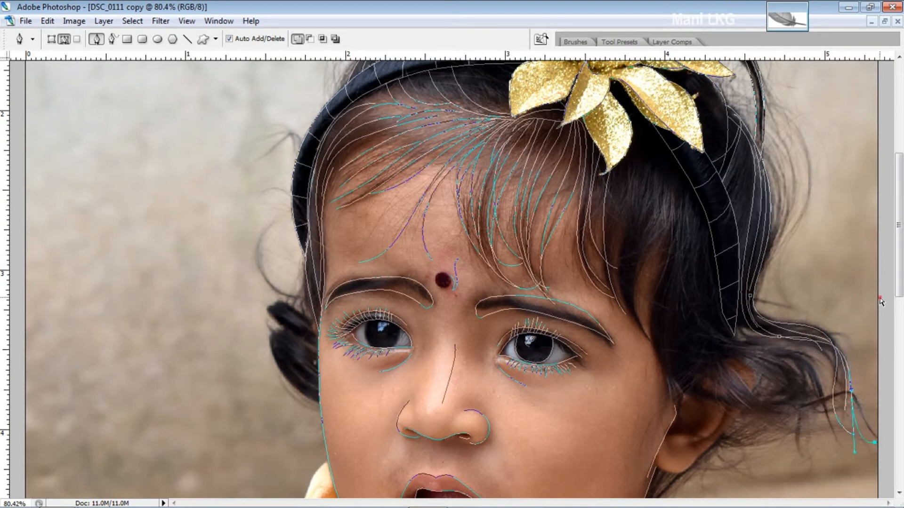
Step: Draw long strands from beside the flower's lowest petal down the side fringe toward the temple
scroll(671, 235, up, 1)
click(656, 375)
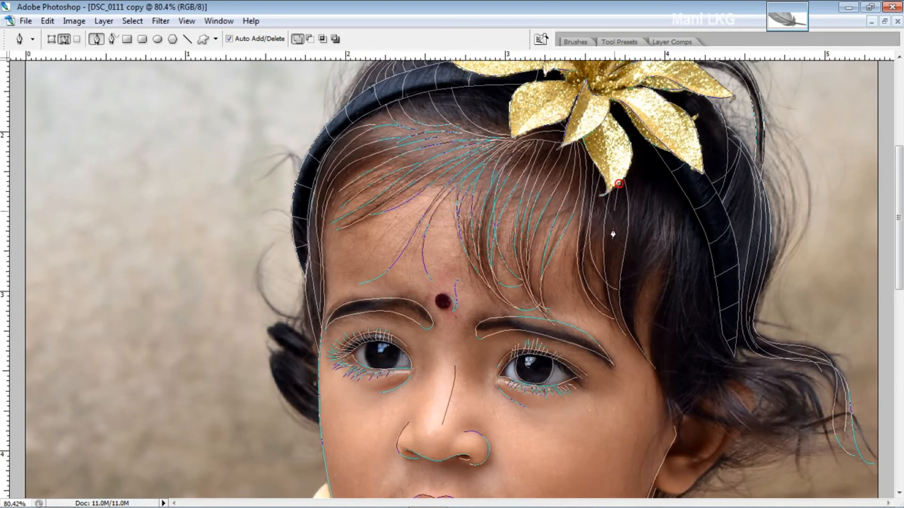
click(629, 172)
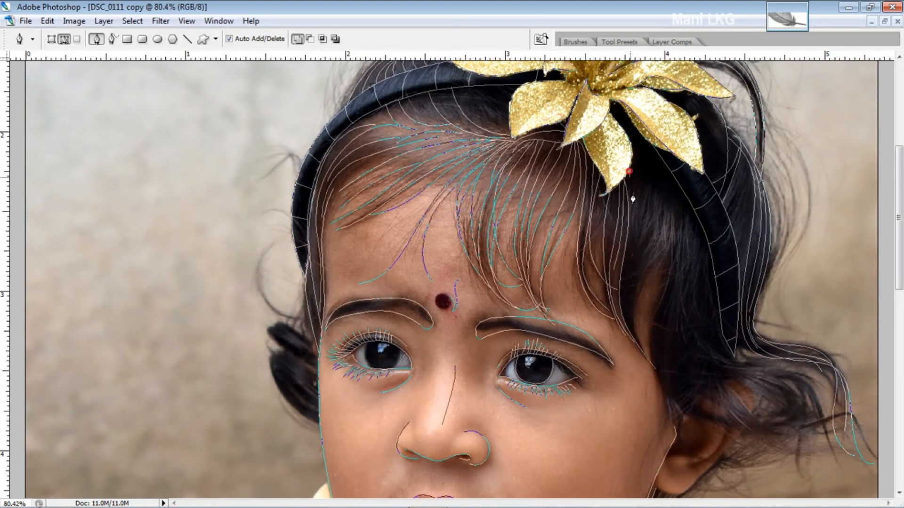
click(643, 353)
click(611, 107)
drag(642, 161, 650, 187)
click(628, 309)
ctrl+click(632, 286)
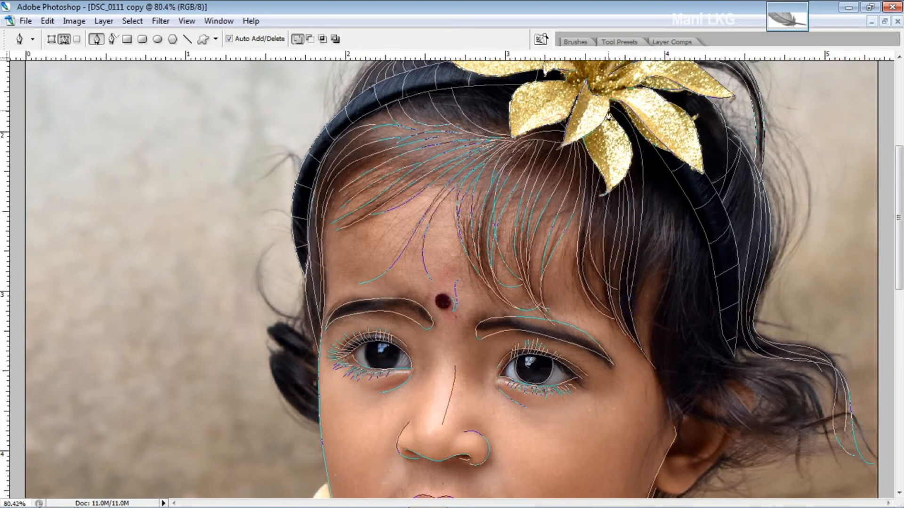
Step: Fill the side fringe between the lowest petal and the headband's inner edge with more downward strands
scroll(615, 113, up, 1)
click(599, 132)
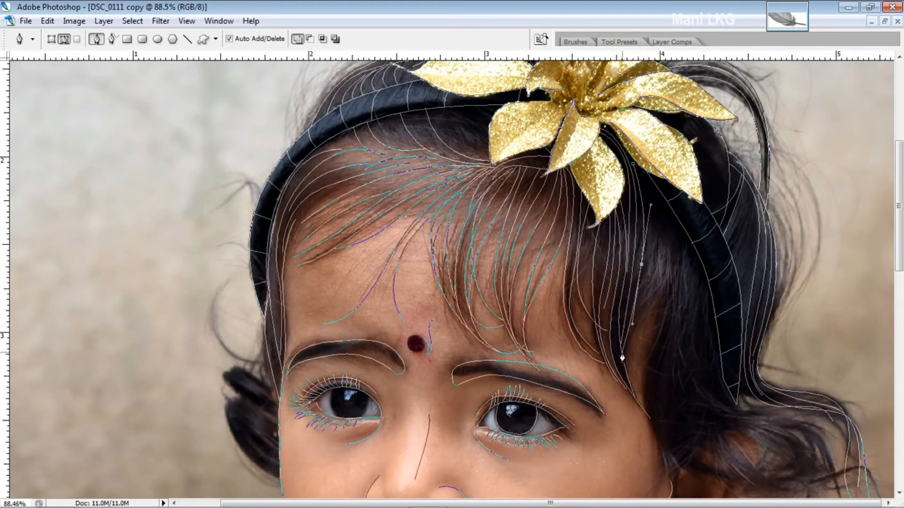
scroll(656, 128, down, 3)
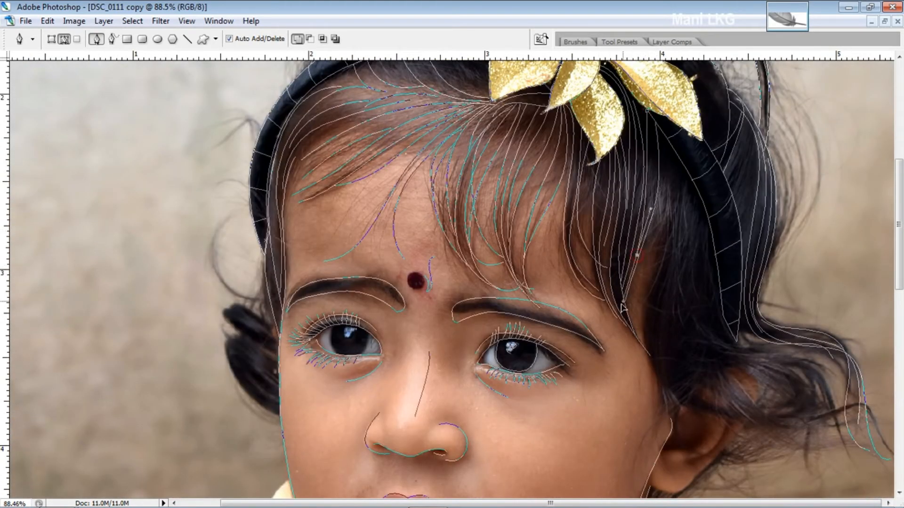
click(662, 135)
drag(664, 228, 656, 279)
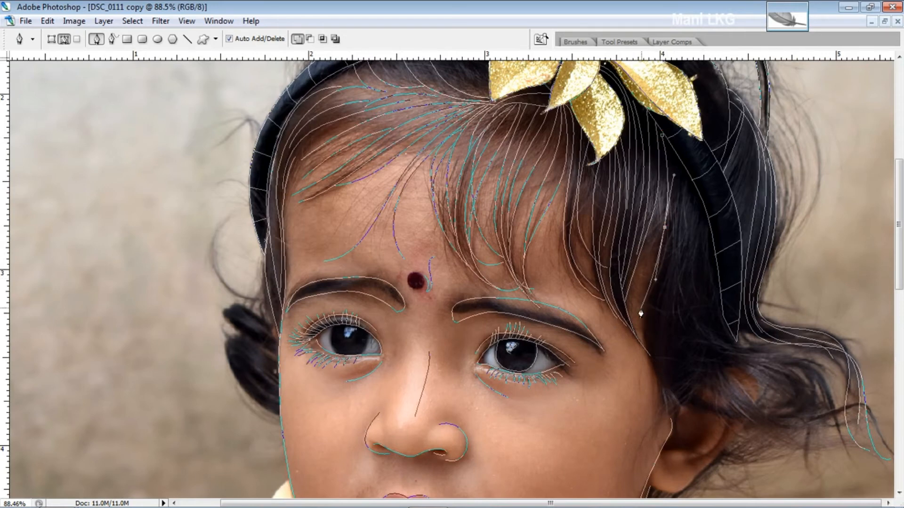
Step: Trace long strands from the headband's inner edge down the temple and across the top of the ear into the curls
click(691, 405)
scroll(838, 423, down, 2)
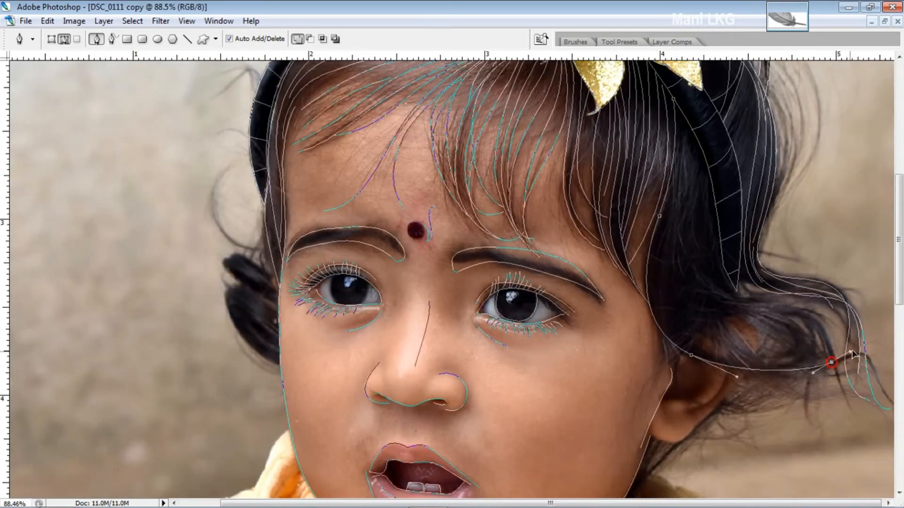
click(832, 363)
drag(874, 377, 883, 411)
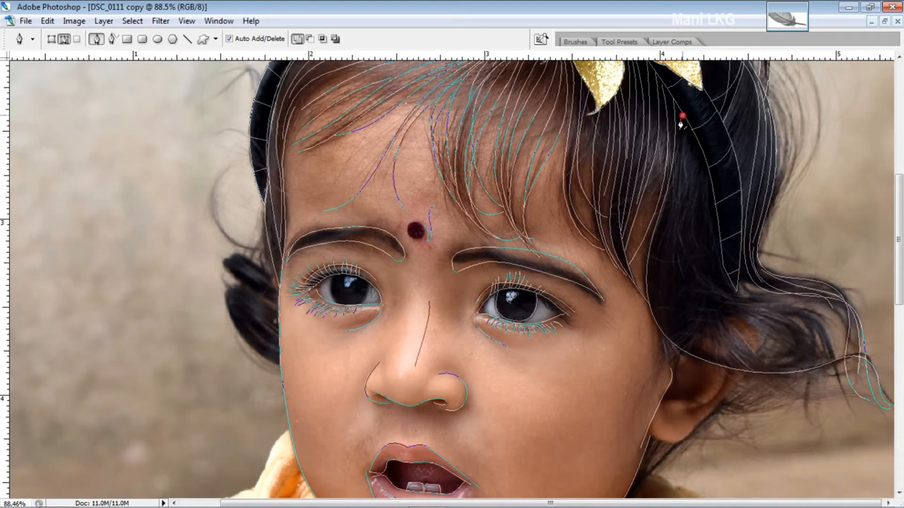
click(670, 237)
drag(720, 357, 748, 369)
drag(816, 357, 836, 351)
Step: Draw strands from the headband's lower end through the curls behind the ear, with wispy ends below them
scroll(820, 381, up, 1)
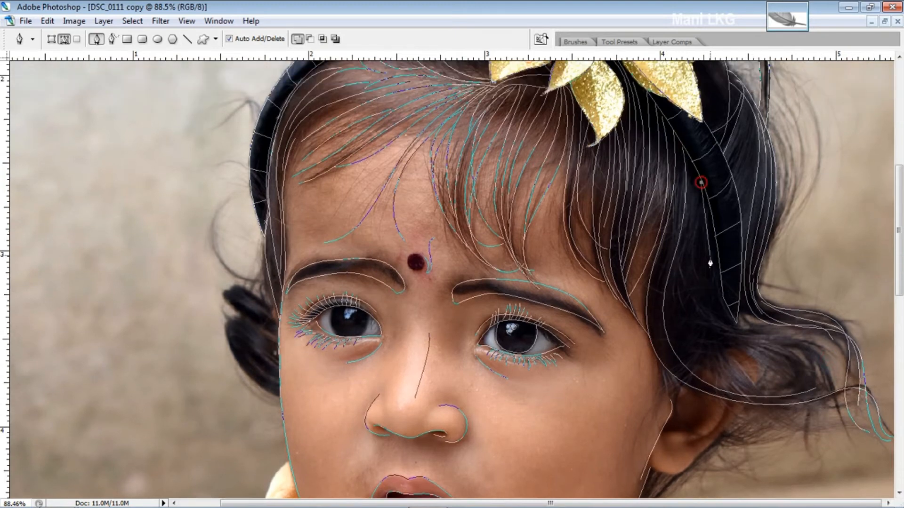
drag(865, 444, 888, 453)
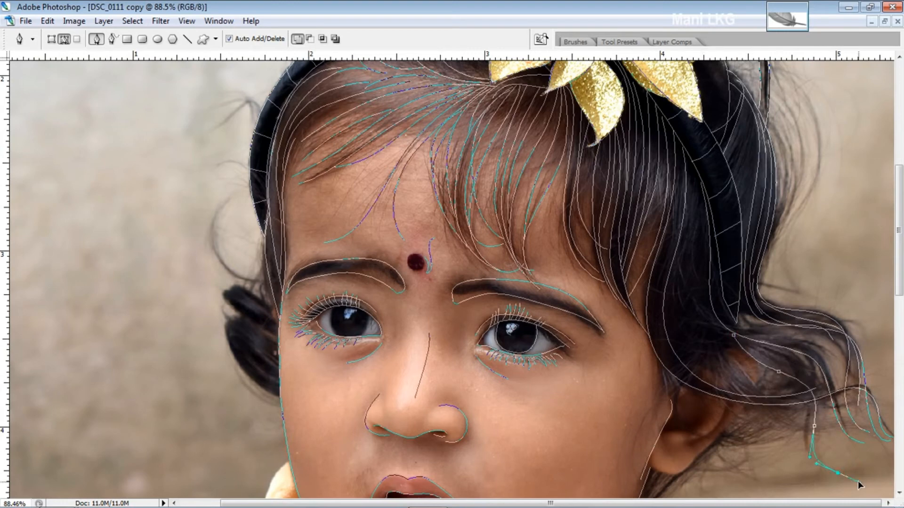
scroll(868, 468, down, 3)
drag(841, 337, 882, 340)
scroll(882, 340, up, 1)
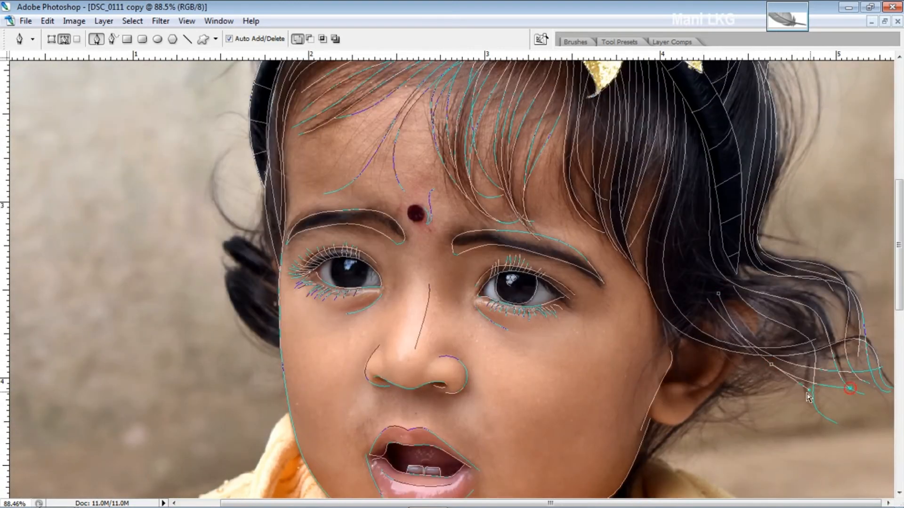
Step: Draw wispy strands from the cheek in front of the ear up into the dark hair below the headband
scroll(681, 380, up, 2)
click(632, 469)
drag(646, 409, 668, 391)
mouse_move(713, 336)
mouse_down()
mouse_move(720, 298)
mouse_move(725, 309)
mouse_up()
mouse_move(698, 270)
mouse_down()
mouse_move(693, 256)
mouse_move(714, 306)
mouse_up()
ctrl+click(687, 312)
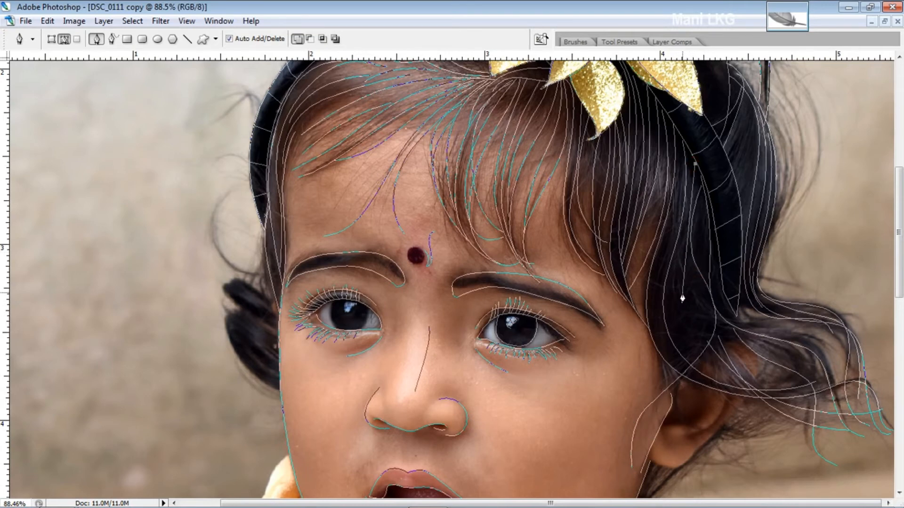
Step: Add strands in the dark hair inside the headband, running down past the temple and around the ear
scroll(676, 369, up, 1)
scroll(658, 367, down, 3)
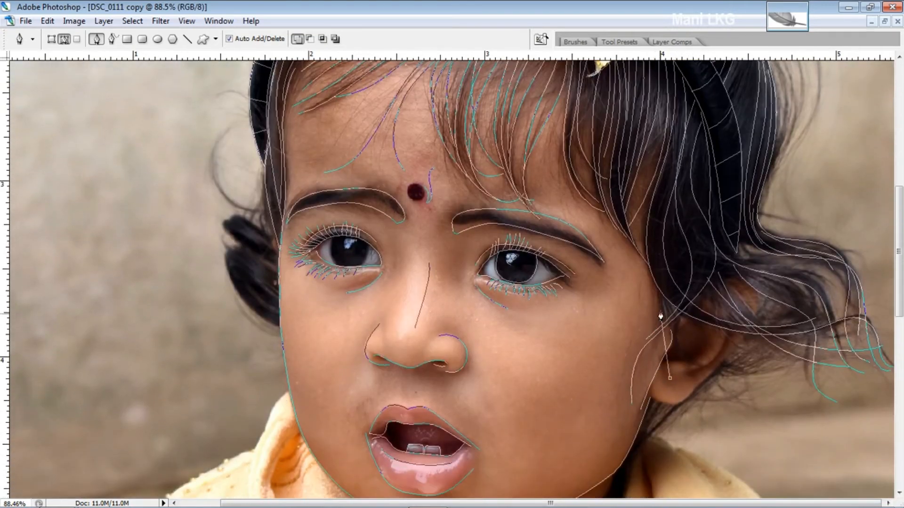
scroll(678, 292, up, 3)
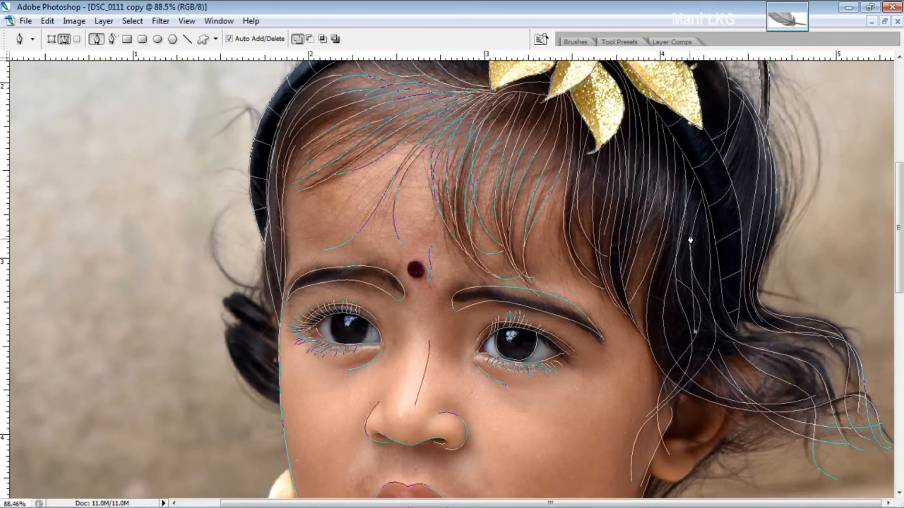
drag(700, 184, 728, 137)
ctrl+click(836, 205)
click(679, 150)
drag(661, 277, 636, 336)
drag(701, 394, 767, 464)
drag(774, 381, 804, 228)
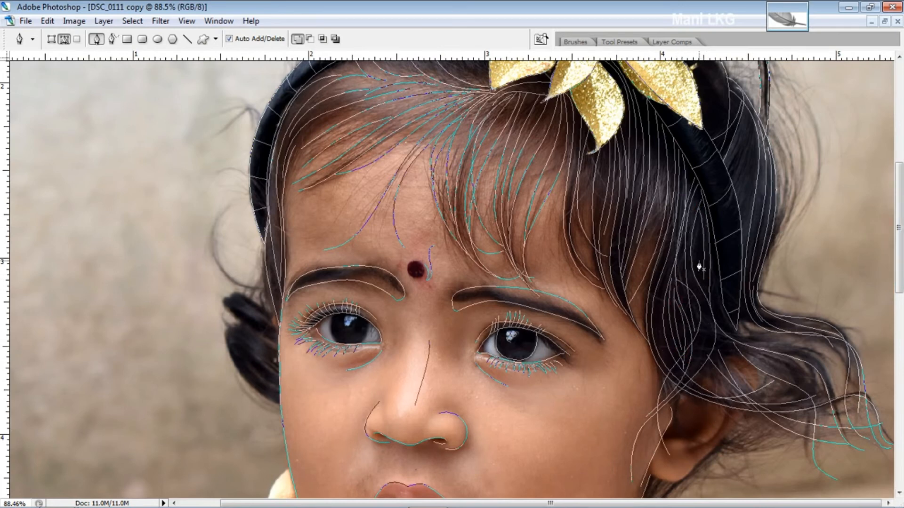
Step: Draw strands from below the headband across the ear, ending in loose wisps behind the earlobe
scroll(691, 248, down, 1)
click(690, 243)
drag(704, 313, 689, 342)
drag(700, 403, 721, 431)
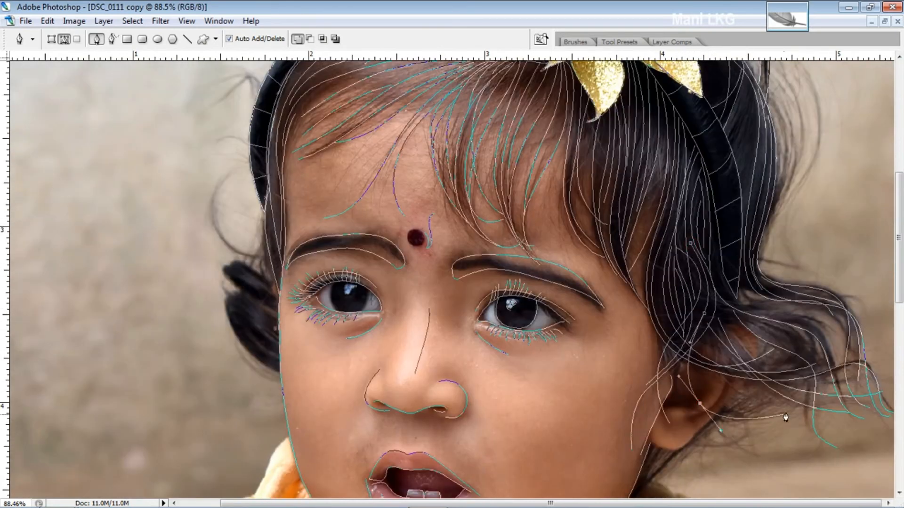
scroll(786, 418, down, 3)
click(772, 365)
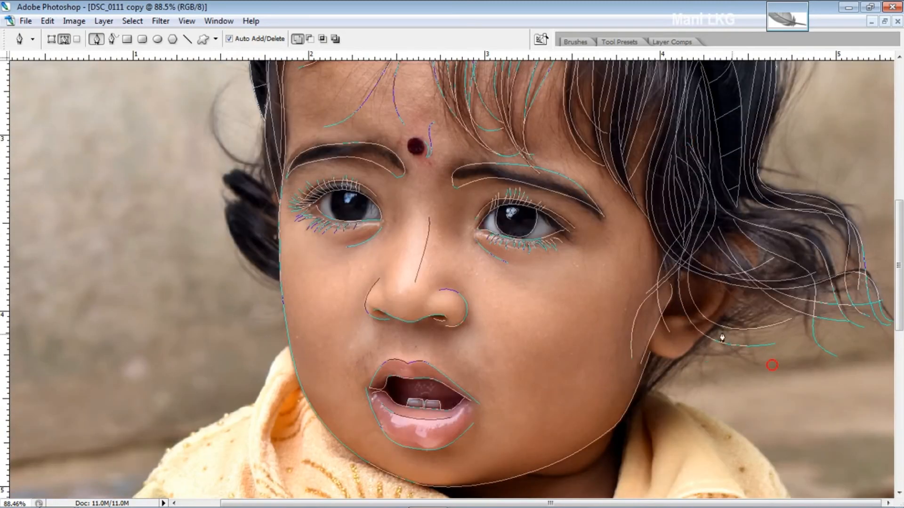
Step: Trace the ear's outer contour from the hair over its upper rim and down around the earlobe
scroll(722, 334, up, 1)
scroll(695, 248, down, 1)
click(694, 251)
drag(733, 231, 767, 227)
drag(750, 277, 735, 302)
drag(693, 340, 682, 356)
drag(658, 351, 644, 347)
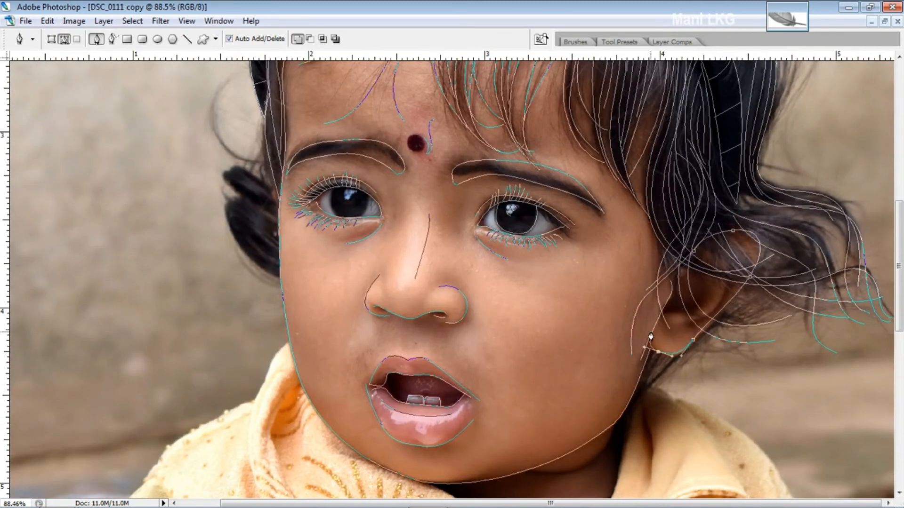
Step: Trace the inner folds of the ear above the earlobe and along the inside of its rim
scroll(650, 336, up, 1)
scroll(501, 297, up, 3)
click(516, 286)
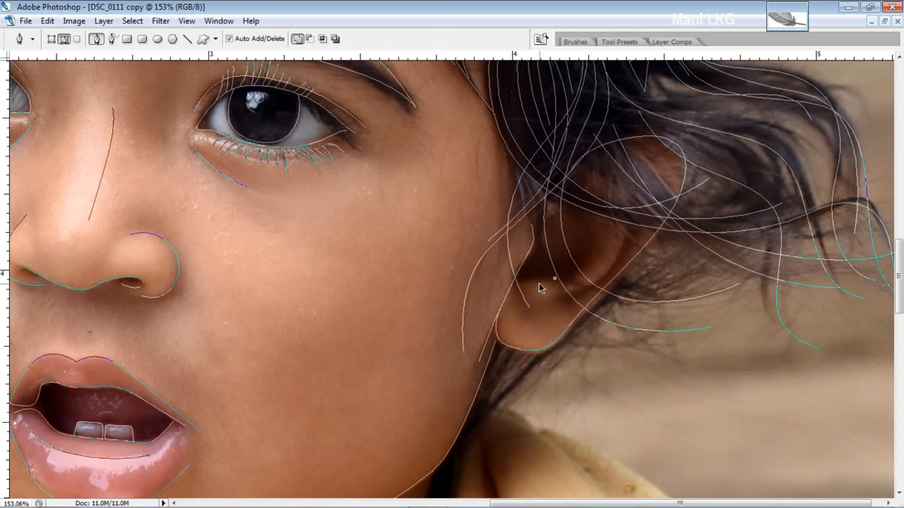
drag(633, 208, 632, 189)
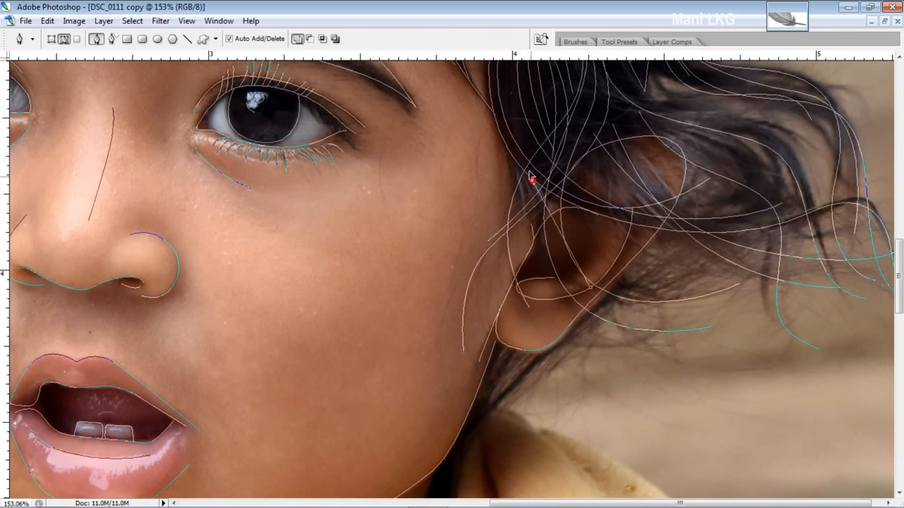
Step: Draw a strand from the fringe's left side down past the headband's end into the dark curl beside the cheek
scroll(521, 126, up, 4)
scroll(649, 259, down, 5)
scroll(649, 259, down, 3)
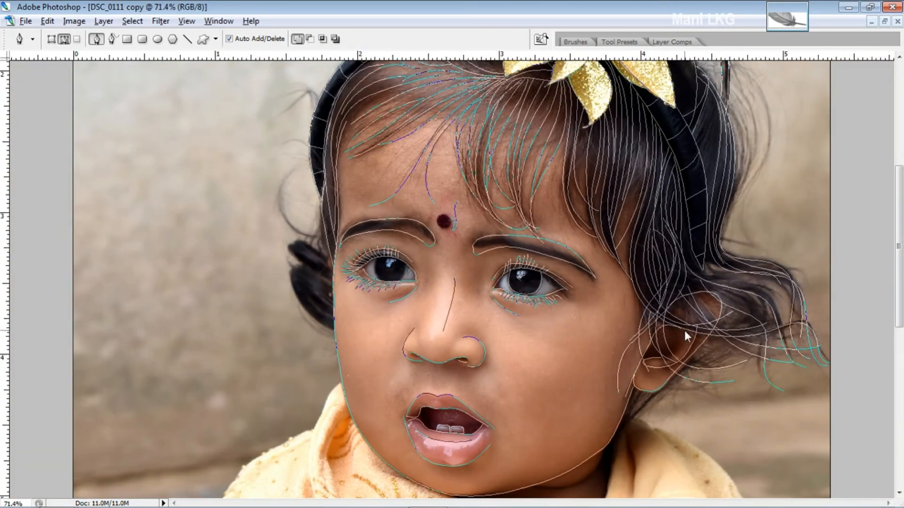
scroll(565, 306, up, 2)
scroll(423, 339, up, 2)
scroll(365, 253, down, 1)
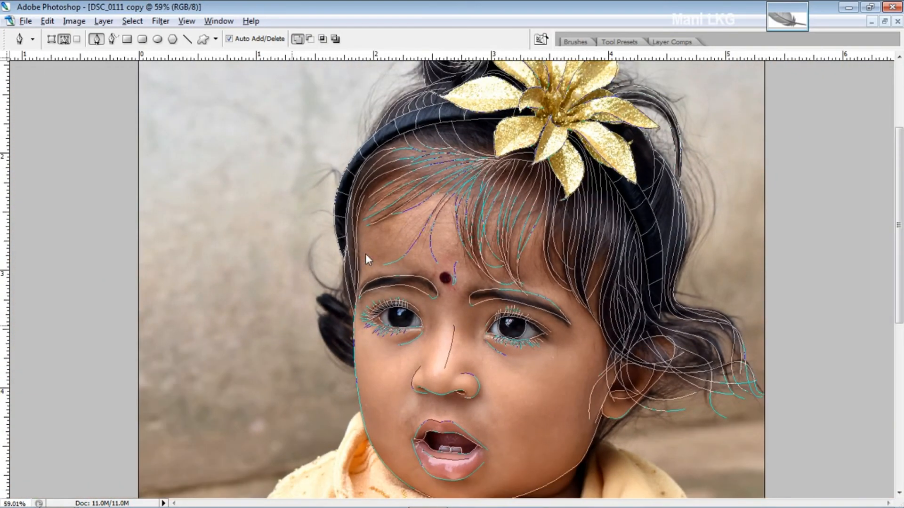
scroll(358, 282, up, 3)
drag(277, 347, 231, 337)
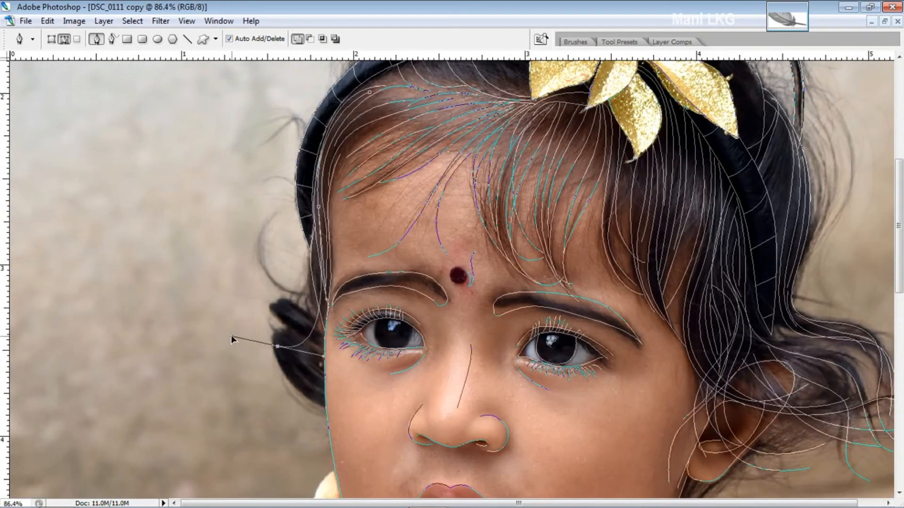
ctrl+click(220, 291)
Step: Trace the loose wisps that curl outward and upward above the dark curl on the face's left side
drag(310, 293, 401, 263)
key(ctrl+z)
ctrl+click(272, 298)
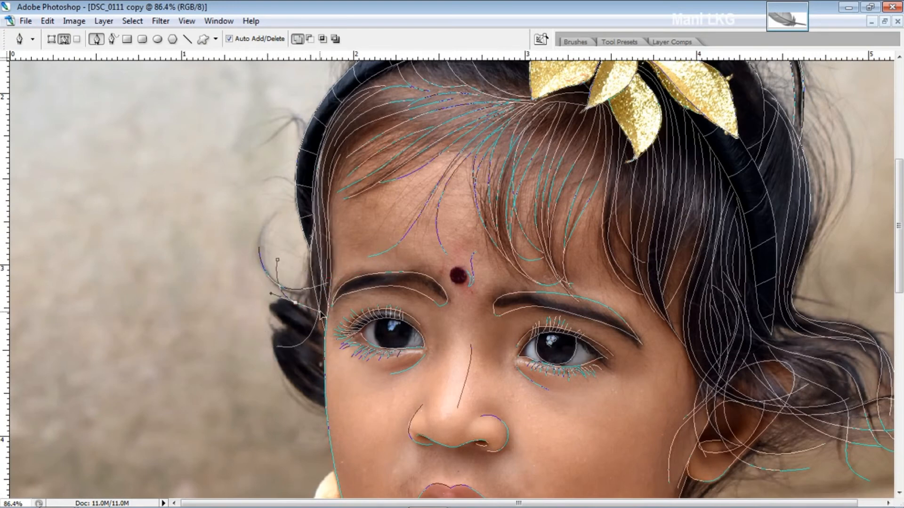
drag(323, 316, 329, 309)
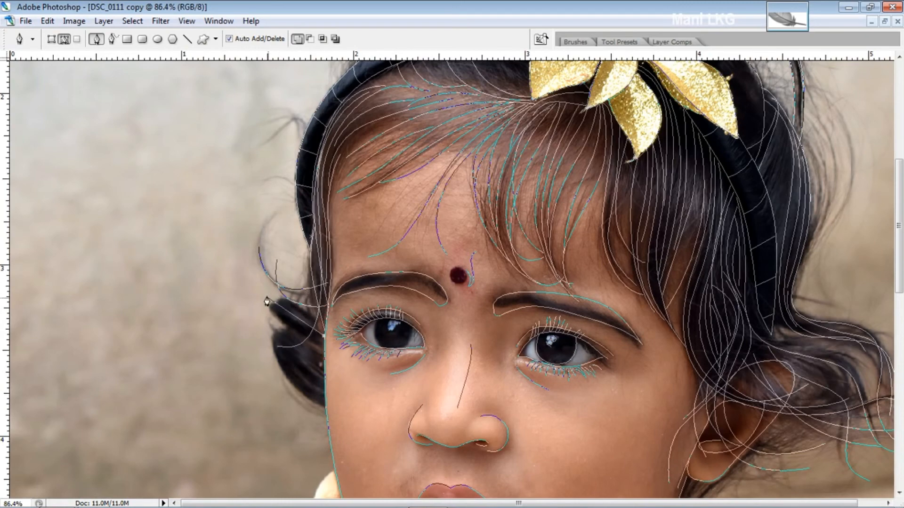
drag(261, 254, 255, 231)
drag(274, 168, 260, 127)
ctrl+click(197, 132)
scroll(265, 250, down, 1)
scroll(282, 251, down, 1)
scroll(311, 252, up, 1)
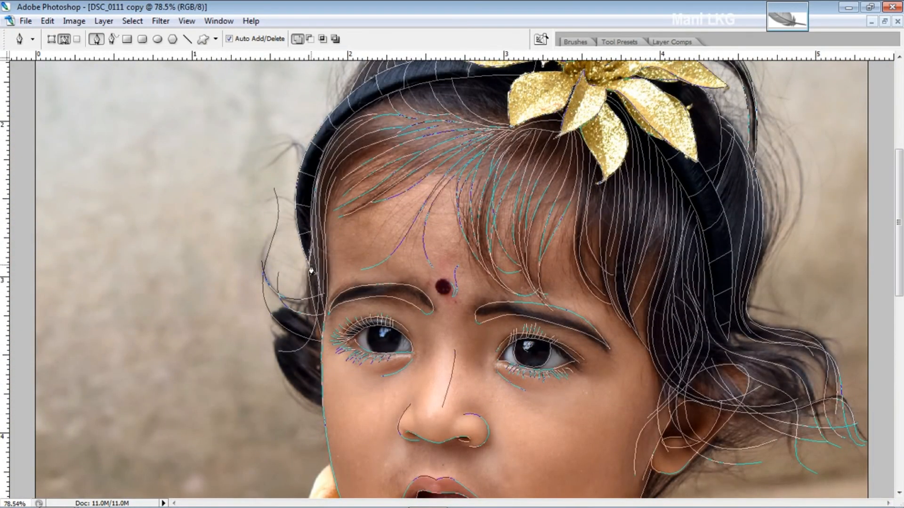
click(311, 272)
drag(274, 363, 302, 462)
key(ctrl+z)
Step: Trace the left collar flap's outer edge down to its point and up along the lower edge to the necklace
scroll(341, 379, down, 4)
drag(510, 428, 518, 155)
scroll(292, 149, up, 8)
drag(292, 149, 411, 217)
click(412, 412)
drag(391, 290, 401, 356)
scroll(411, 416, down, 1)
scroll(380, 389, down, 3)
click(408, 380)
drag(475, 335, 503, 298)
drag(560, 235, 588, 238)
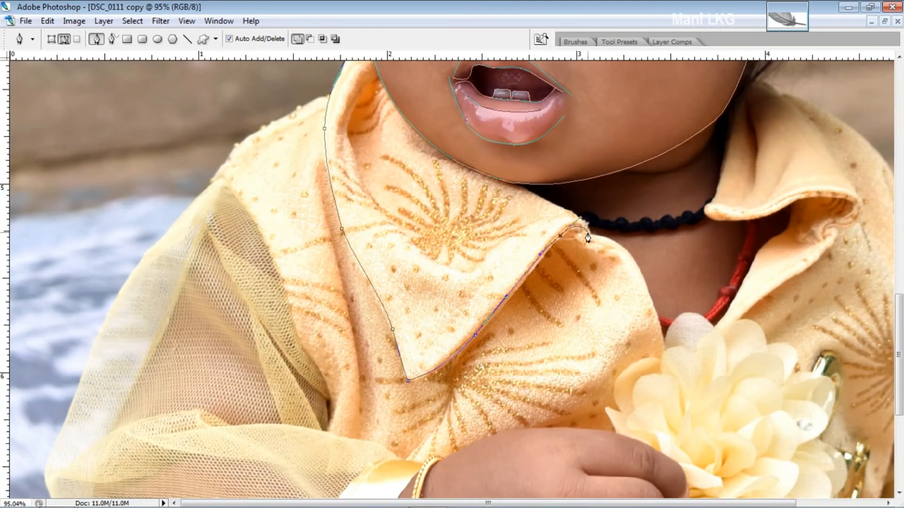
ctrl+click(524, 203)
Step: Draw an inner line parallel to the left collar flap's lower edge, between the necklace and the collar point
click(524, 272)
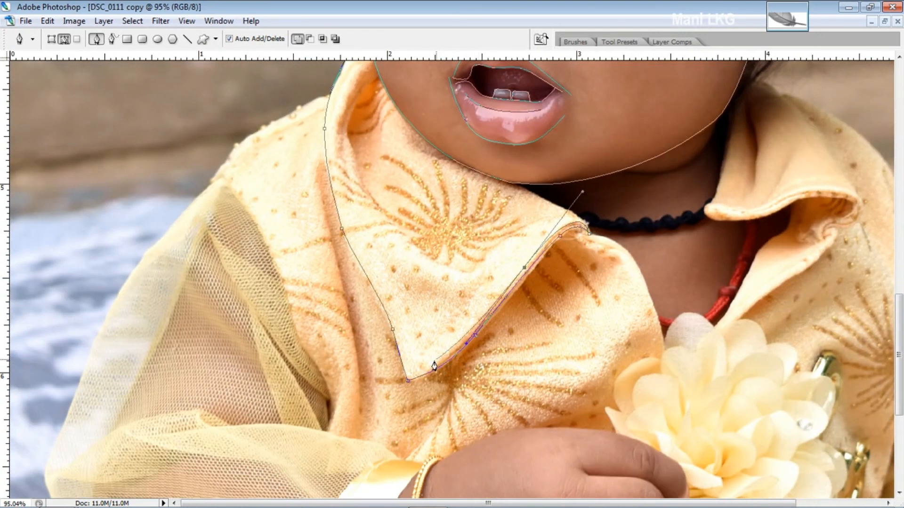
scroll(521, 284, up, 2)
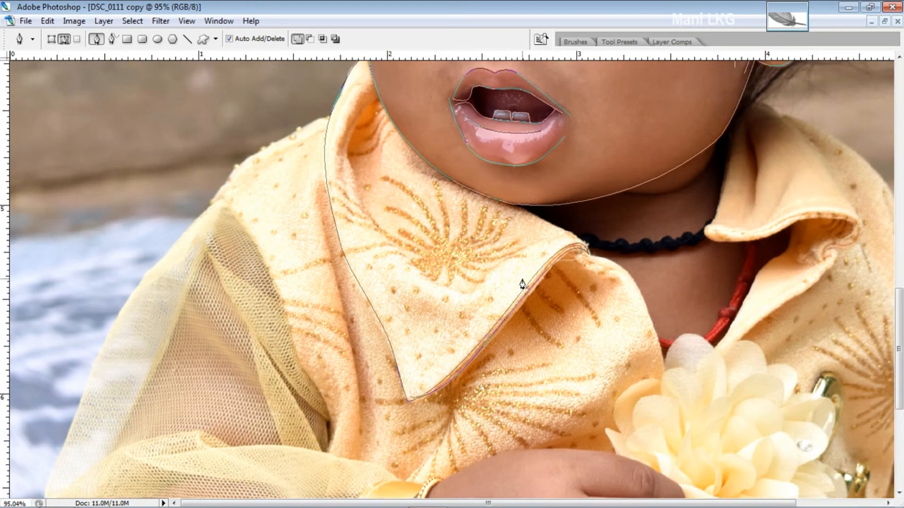
scroll(562, 317, up, 2)
drag(587, 235, 570, 246)
click(375, 439)
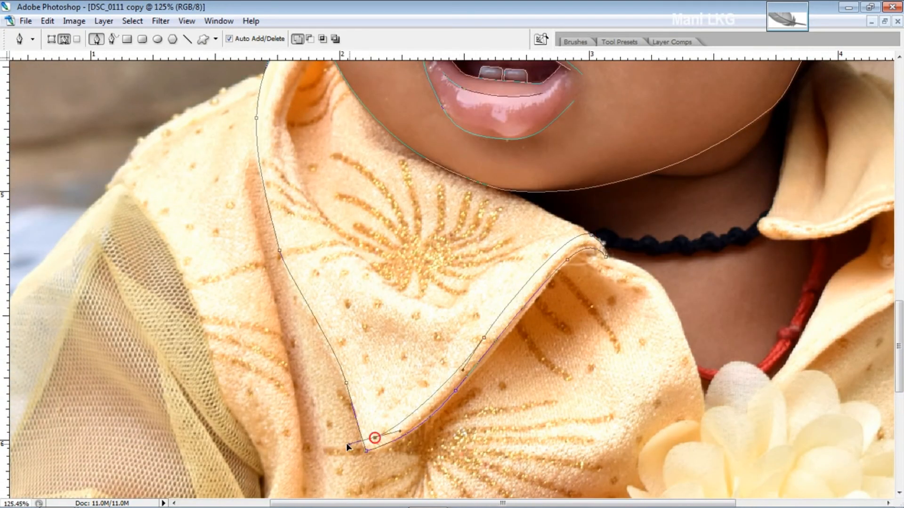
ctrl+click(347, 443)
Step: Draw an inner line parallel to the left collar flap's outer edge, running down to the collar point
scroll(283, 134, up, 2)
click(313, 90)
drag(266, 217, 268, 261)
drag(276, 272, 279, 169)
drag(314, 281, 334, 308)
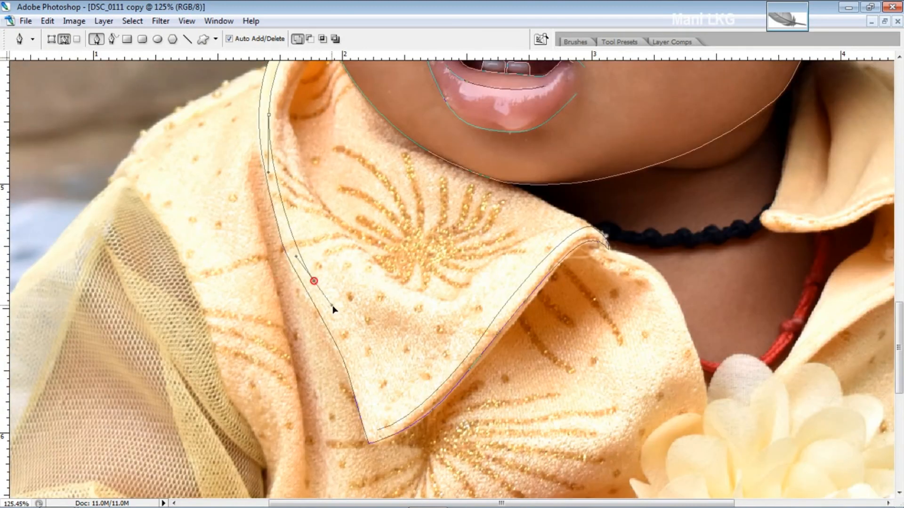
drag(360, 382, 367, 408)
click(373, 430)
Step: Trace the left collar's upper edge from beneath the chin down to the black necklace and around its folded end
drag(442, 283, 397, 347)
click(458, 246)
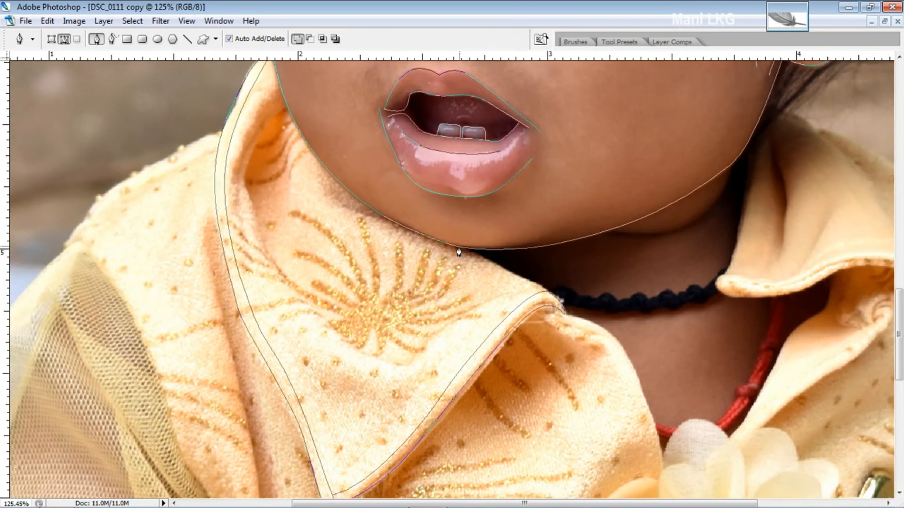
drag(506, 271, 530, 283)
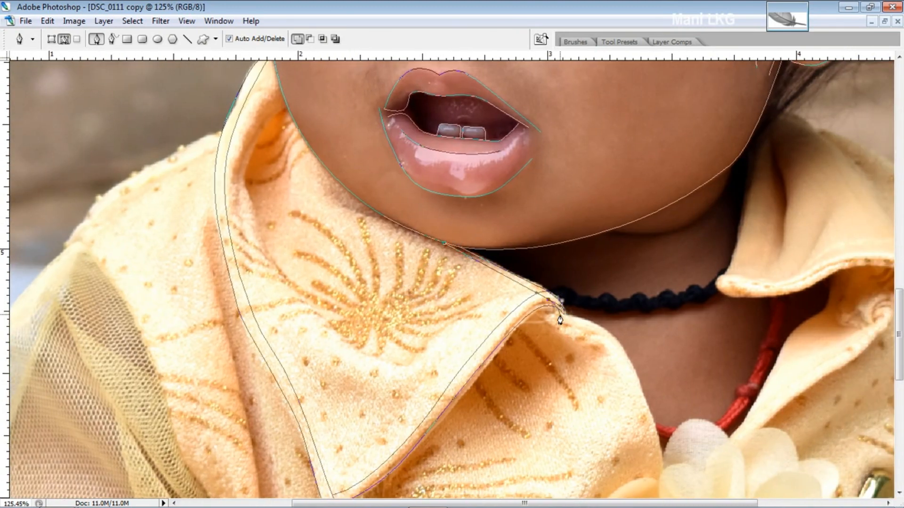
click(563, 318)
ctrl+click(579, 324)
Step: Trace the left dress front's opening edge from the collar fold down to the cream flower, with a parallel line inside it
mouse_move(612, 310)
mouse_down()
mouse_move(516, 224)
mouse_move(534, 263)
mouse_up()
click(459, 231)
drag(553, 324, 569, 383)
click(564, 394)
ctrl+click(567, 403)
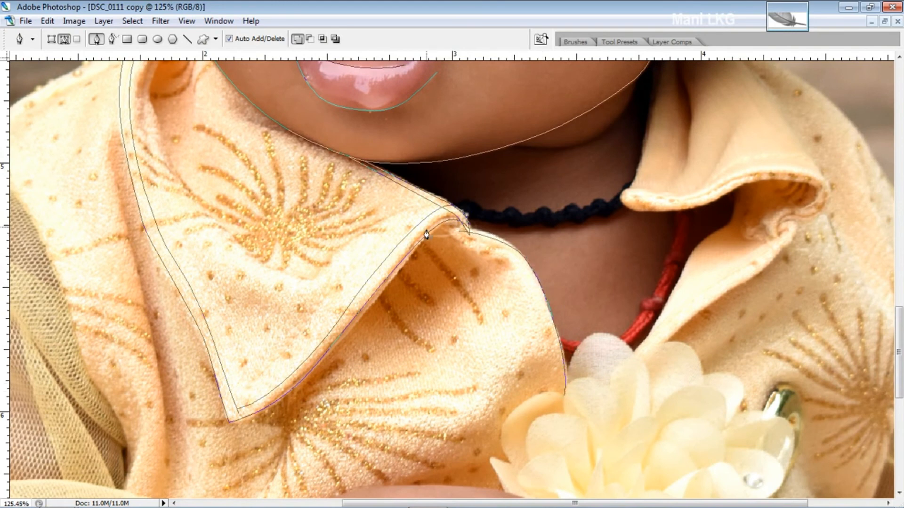
click(430, 232)
drag(520, 268, 545, 300)
click(555, 398)
Step: Trace the left shoulder's outline from the collar's outer edge down to the start of the sheer sleeve
drag(446, 262, 447, 125)
click(429, 144)
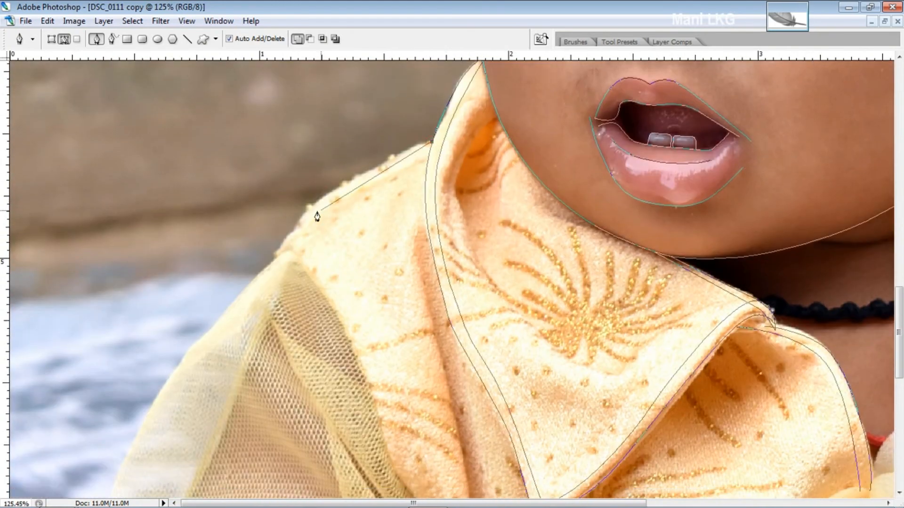
drag(276, 259, 216, 344)
ctrl+click(338, 170)
Step: Trace the left sheer sleeve's outer edge down from the shoulder and add a parallel line just inside it
drag(291, 258, 290, 164)
click(290, 161)
drag(188, 265, 149, 322)
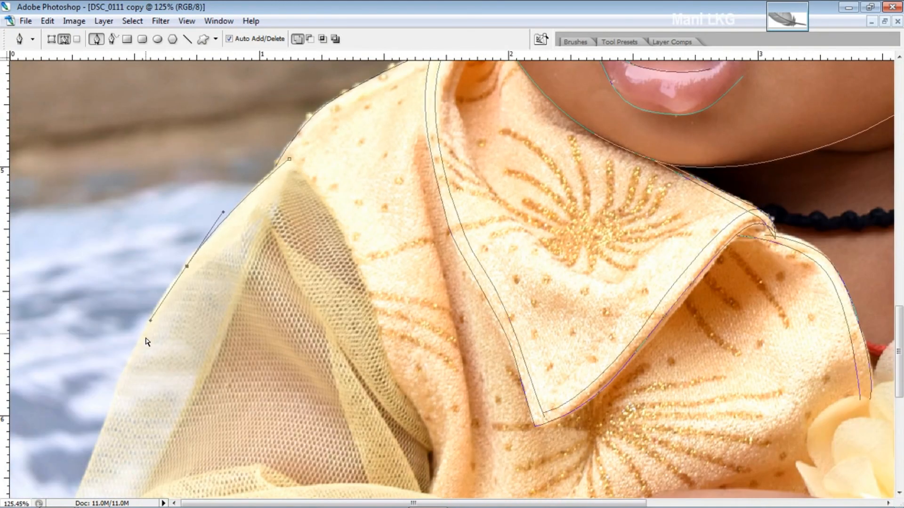
click(137, 349)
scroll(161, 348, up, 1)
click(145, 373)
drag(219, 255, 277, 200)
click(294, 189)
Step: Draw the left armhole seam down from the shoulder and a second shoulder line back up to the collar
mouse_move(326, 173)
mouse_down()
mouse_move(321, 257)
mouse_move(248, 265)
mouse_move(250, 253)
mouse_up()
click(370, 395)
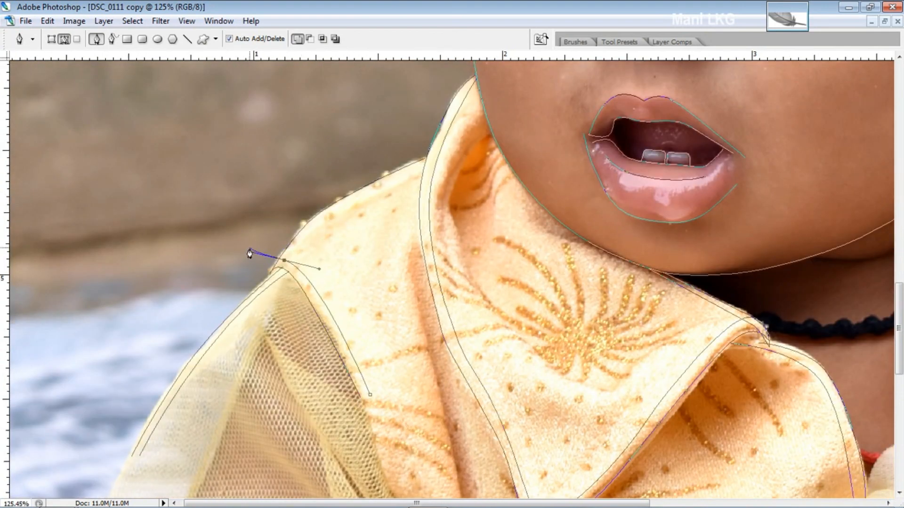
alt+click(285, 259)
drag(343, 206, 403, 173)
click(422, 168)
ctrl+click(377, 146)
Step: Trace the right collar flap's front edge from the jaw to its tip and along both sides of its lower fold
scroll(842, 197, down, 4)
scroll(842, 197, up, 2)
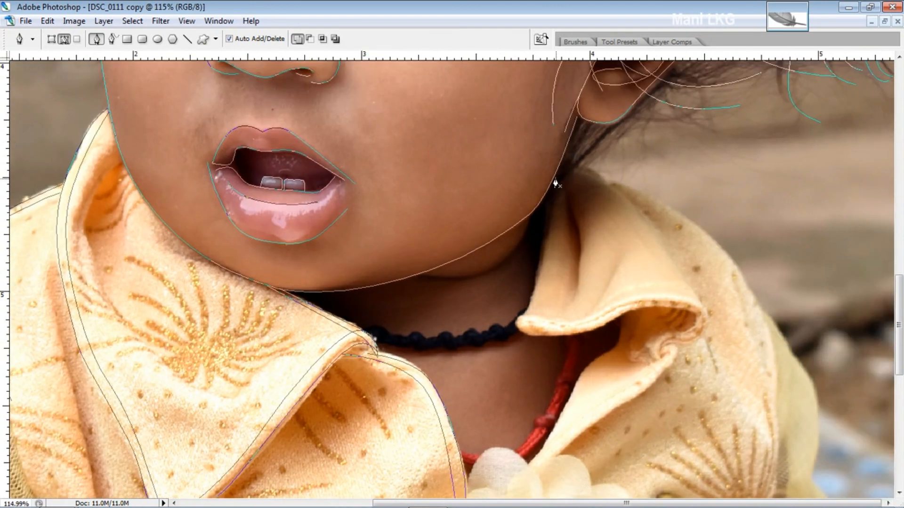
click(555, 175)
drag(533, 293, 520, 318)
click(515, 325)
click(559, 334)
drag(652, 303, 698, 328)
scroll(685, 305, down, 2)
drag(615, 260, 594, 271)
mouse_move(539, 278)
mouse_down()
mouse_move(521, 276)
mouse_move(530, 288)
mouse_up()
ctrl+click(551, 224)
Step: Add an inner line along the right collar flap's front edge and draw its outer side down to the fold
click(562, 119)
click(534, 274)
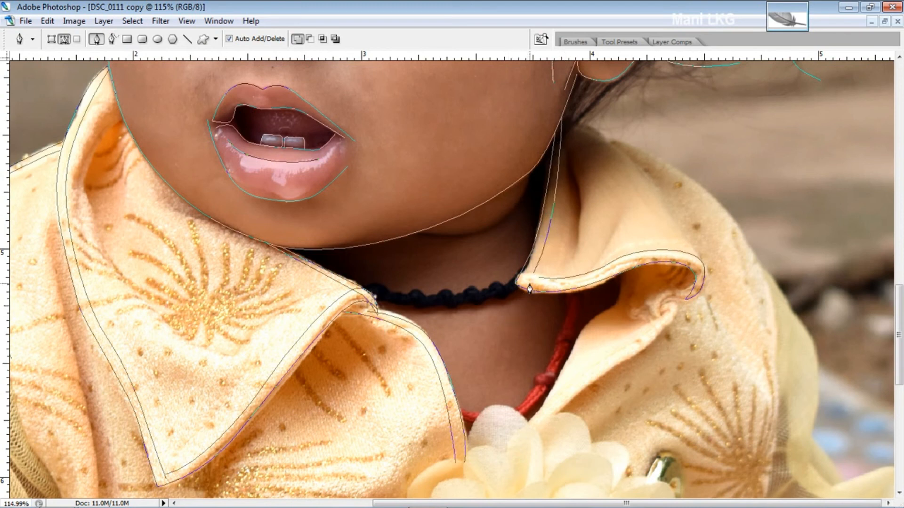
click(571, 131)
drag(669, 219, 695, 259)
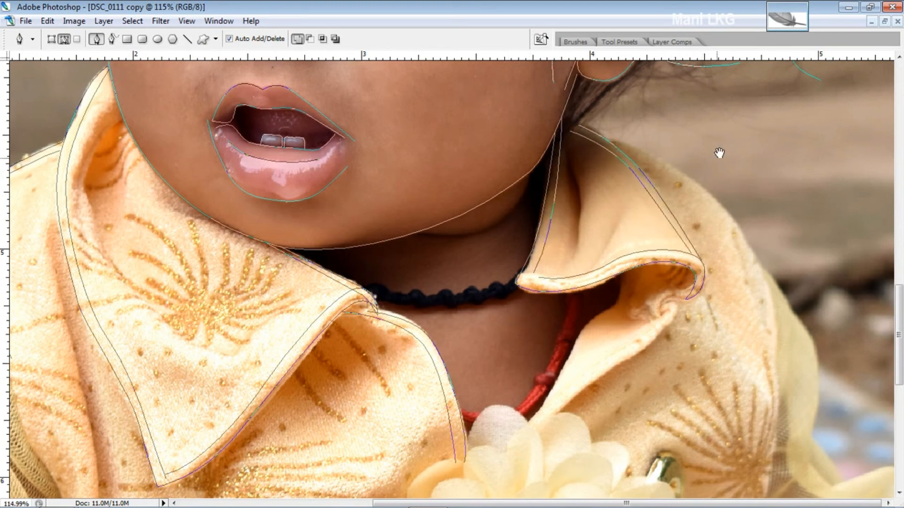
Step: Trace the right shoulder's outline from the collar down to the sleeve seam, with a parallel line inside it
scroll(719, 151, down, 1)
drag(738, 206, 740, 215)
drag(770, 290, 780, 398)
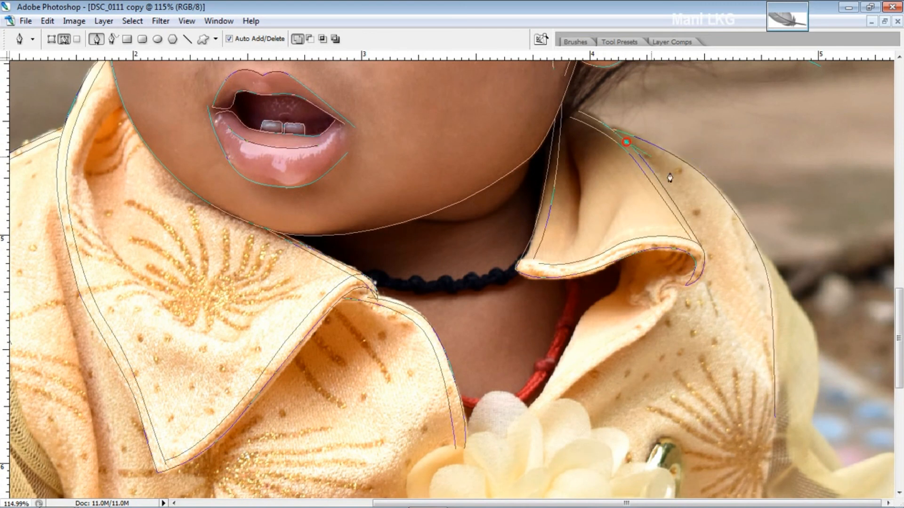
mouse_move(736, 231)
mouse_down()
mouse_move(773, 268)
mouse_move(780, 309)
mouse_move(820, 357)
mouse_up()
click(768, 420)
key(Escape)
Step: Trace the right sheer sleeve's outer edge from the shoulder seam downward
click(761, 258)
click(811, 424)
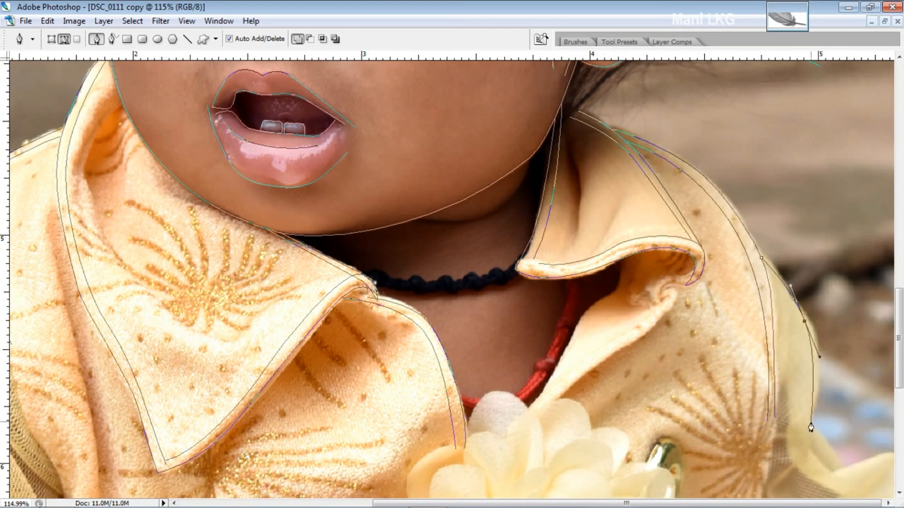
key(Escape)
Step: Draw two lines from the right collar's fold down the dress opening toward the cream flower
scroll(811, 424, down, 1)
click(621, 241)
mouse_move(594, 293)
mouse_down()
mouse_move(563, 328)
mouse_move(568, 357)
mouse_move(580, 345)
mouse_up()
click(528, 387)
key(Escape)
click(682, 265)
click(554, 380)
key(Escape)
Step: Add a new empty layer above the white Layer 1 copy and invert Layer 1 copy to black
scroll(542, 387, down, 3)
scroll(442, 329, up, 2)
scroll(637, 190, down, 5)
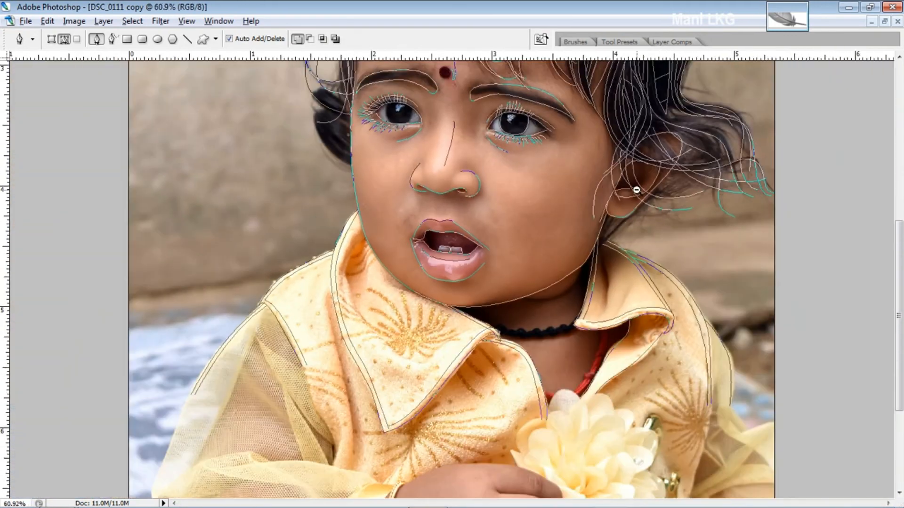
scroll(636, 190, down, 3)
key(F7)
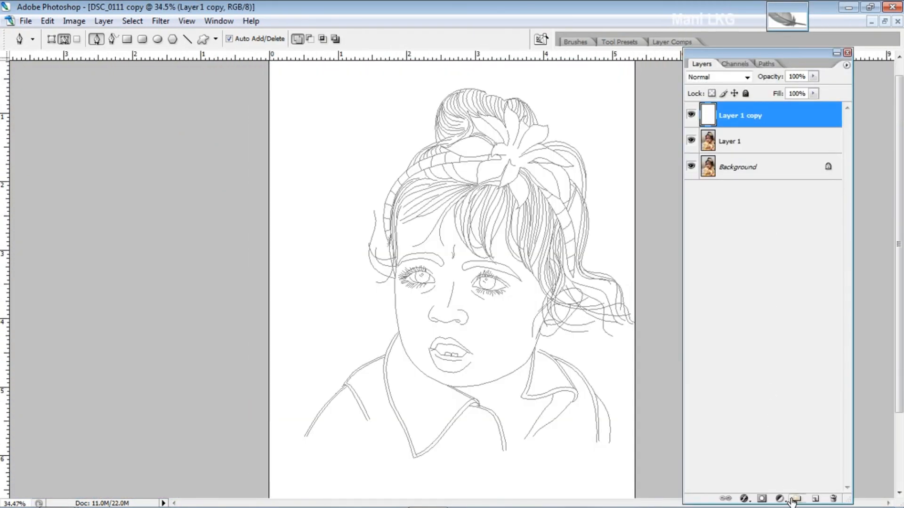
click(815, 499)
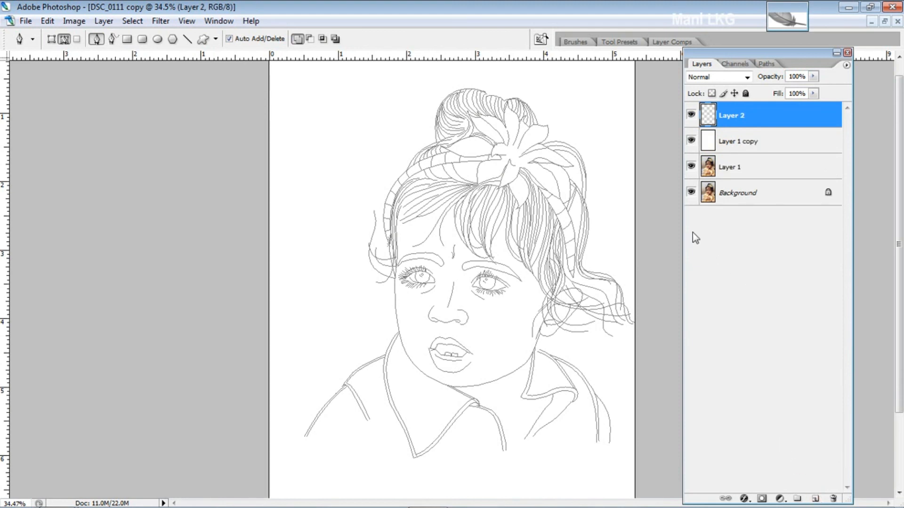
click(745, 142)
key(ctrl+i)
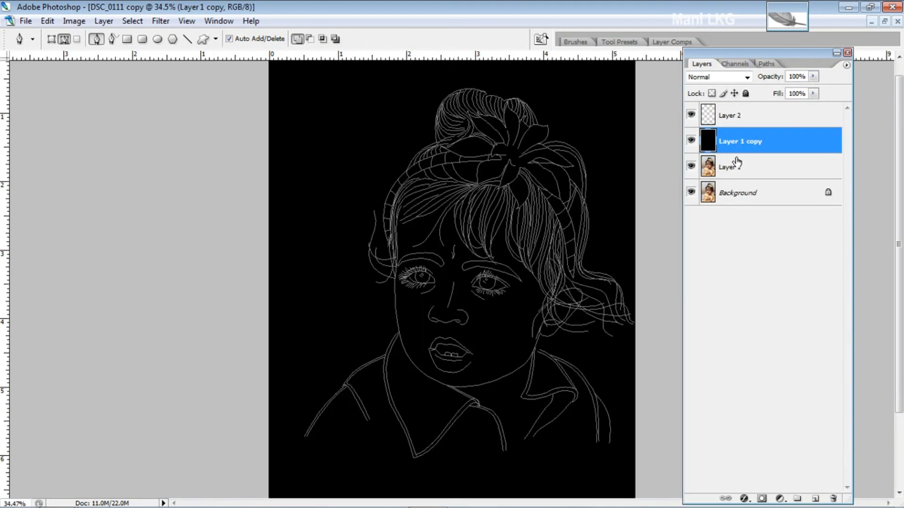
Step: Stroke all the traced paths in white on Layer 2
click(733, 122)
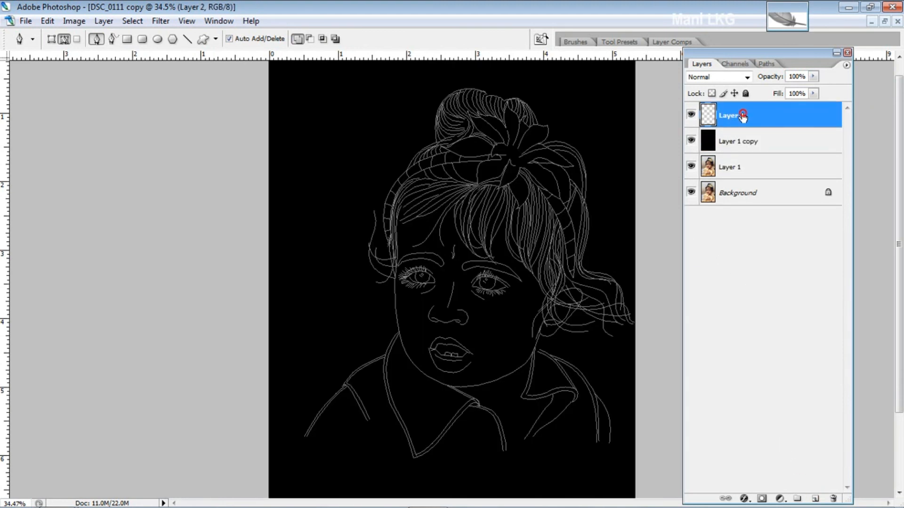
right_click(565, 209)
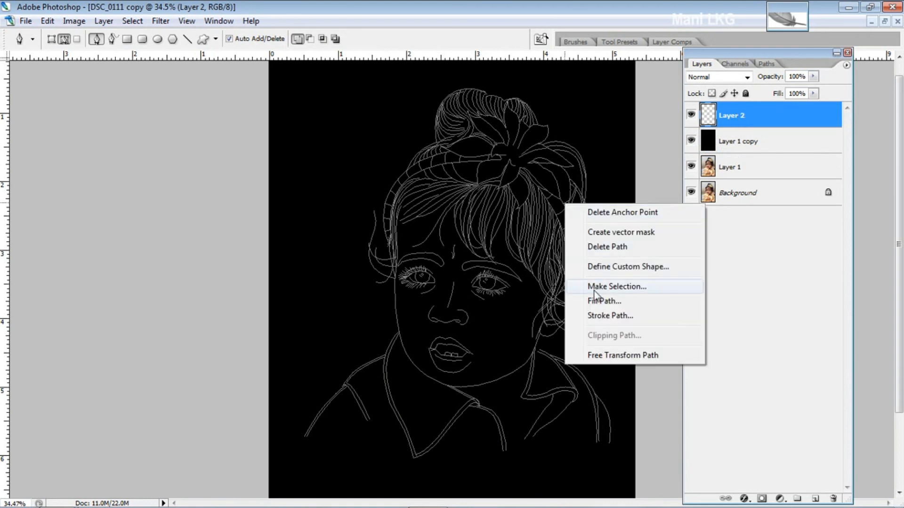
click(600, 315)
key(Return)
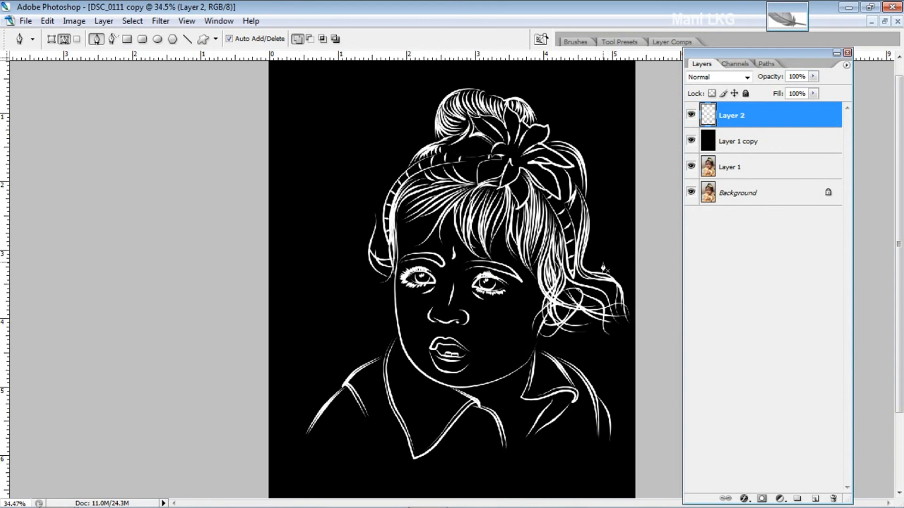
Step: Switch to the Move tool and hide the Layers palette to view the line drawing beside the original photo
key(v)
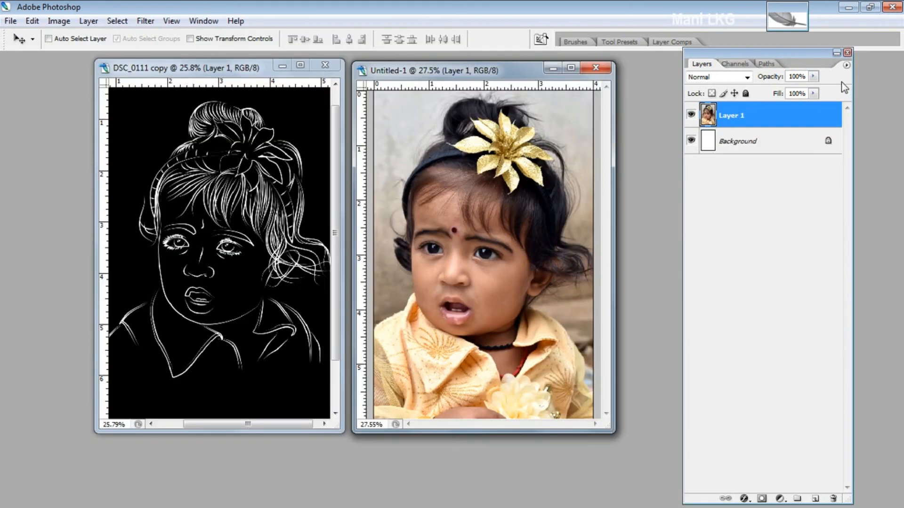
click(848, 52)
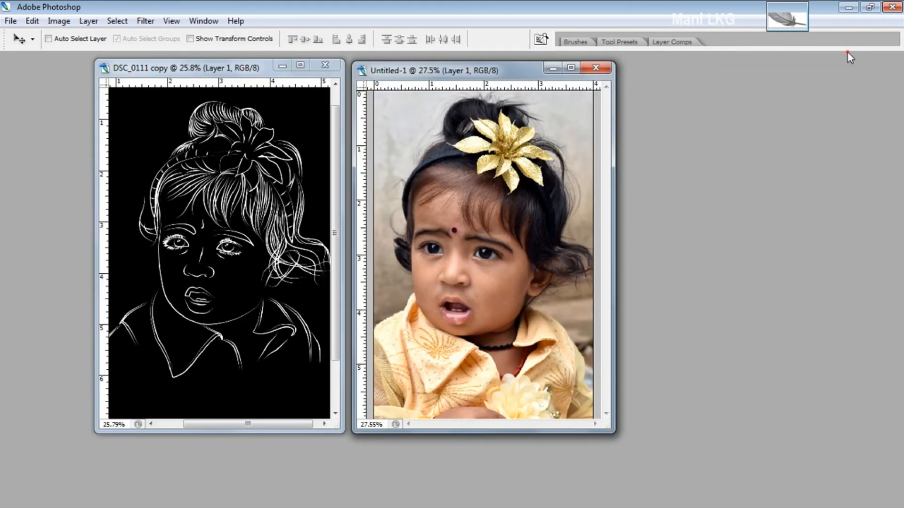